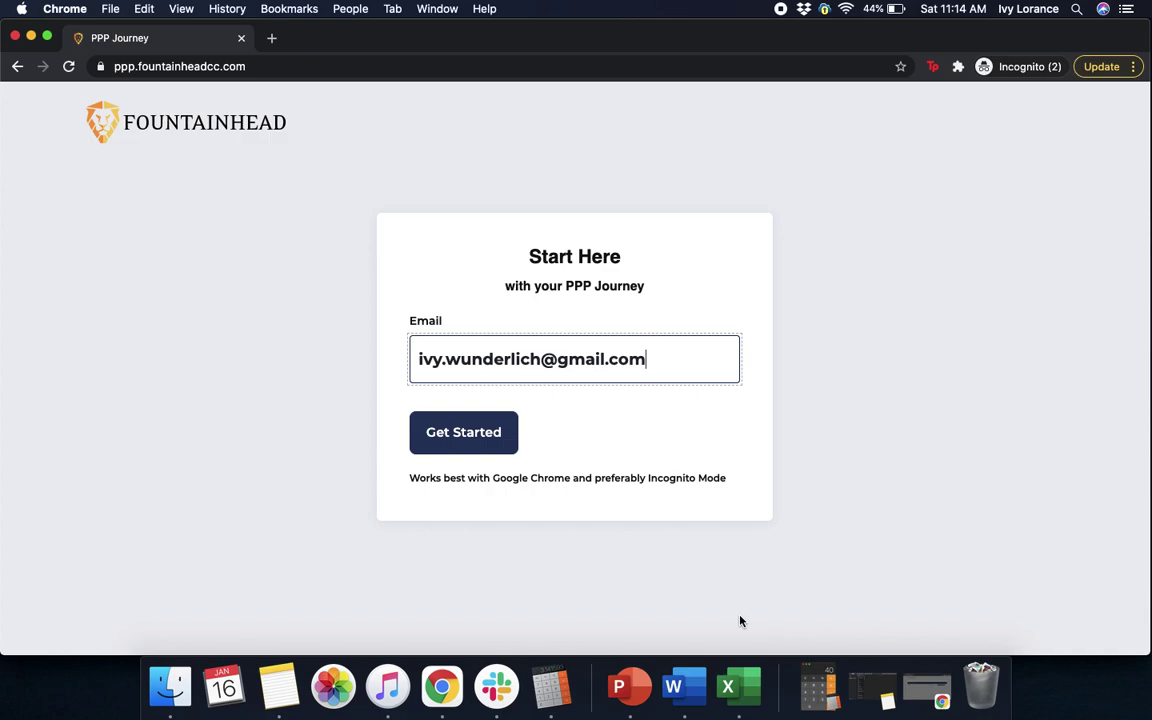
# - Request a one-time code for the applicant's email, then enter and submit the four-digit code
pyautogui.click(463, 435)
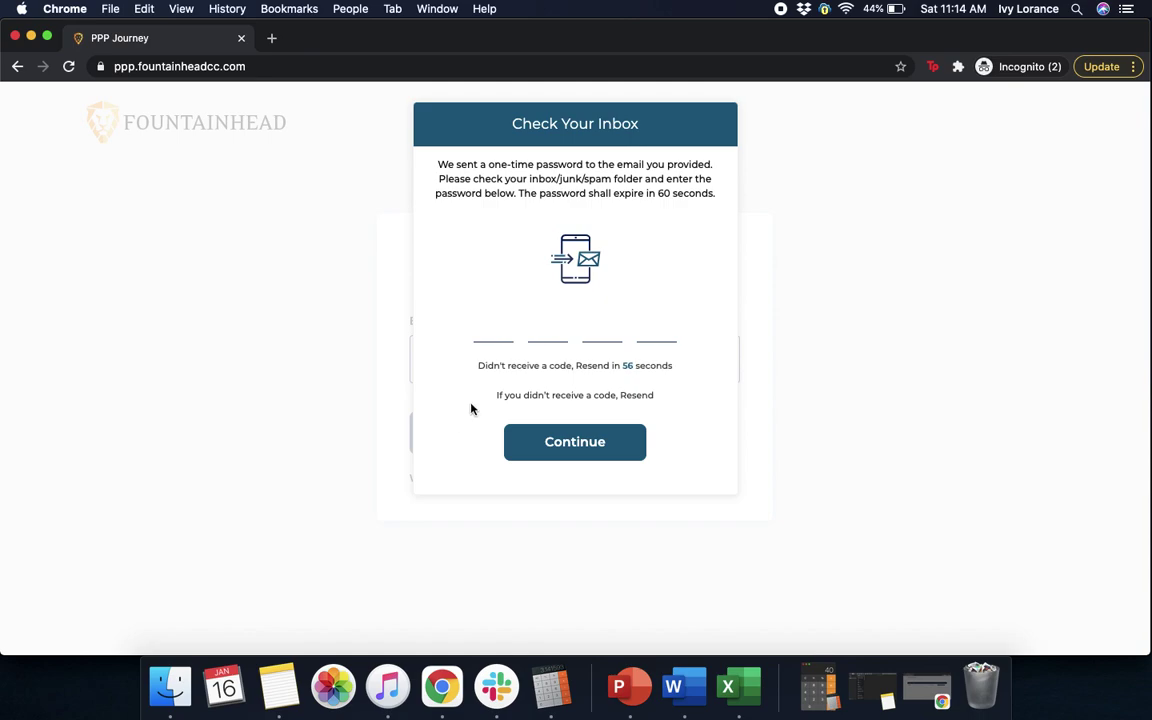
pyautogui.click(575, 443)
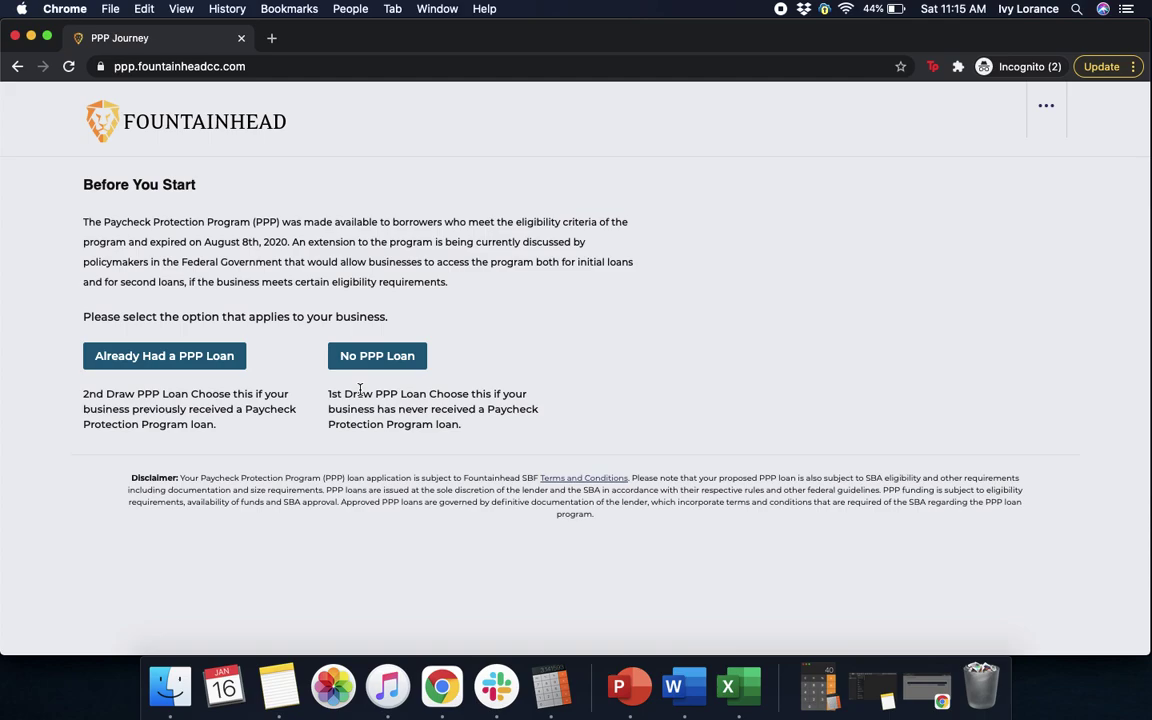
# - Apply as a business with no prior PPP loan and start the eligibility check
pyautogui.click(375, 358)
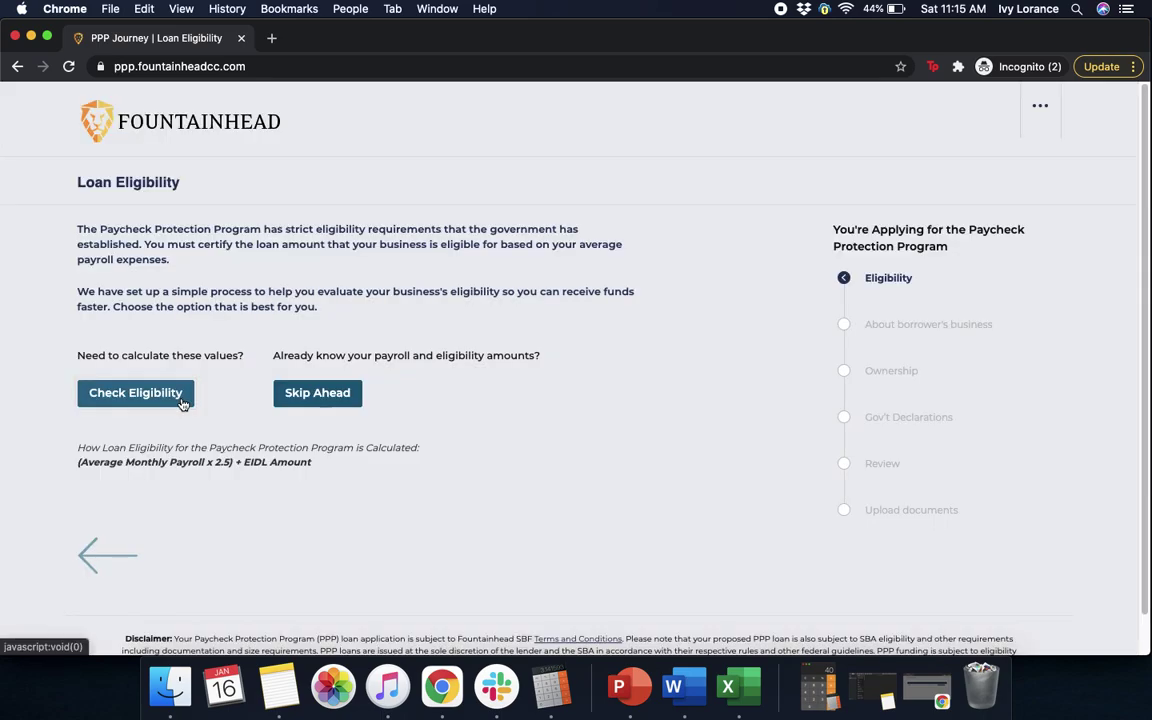
pyautogui.click(182, 397)
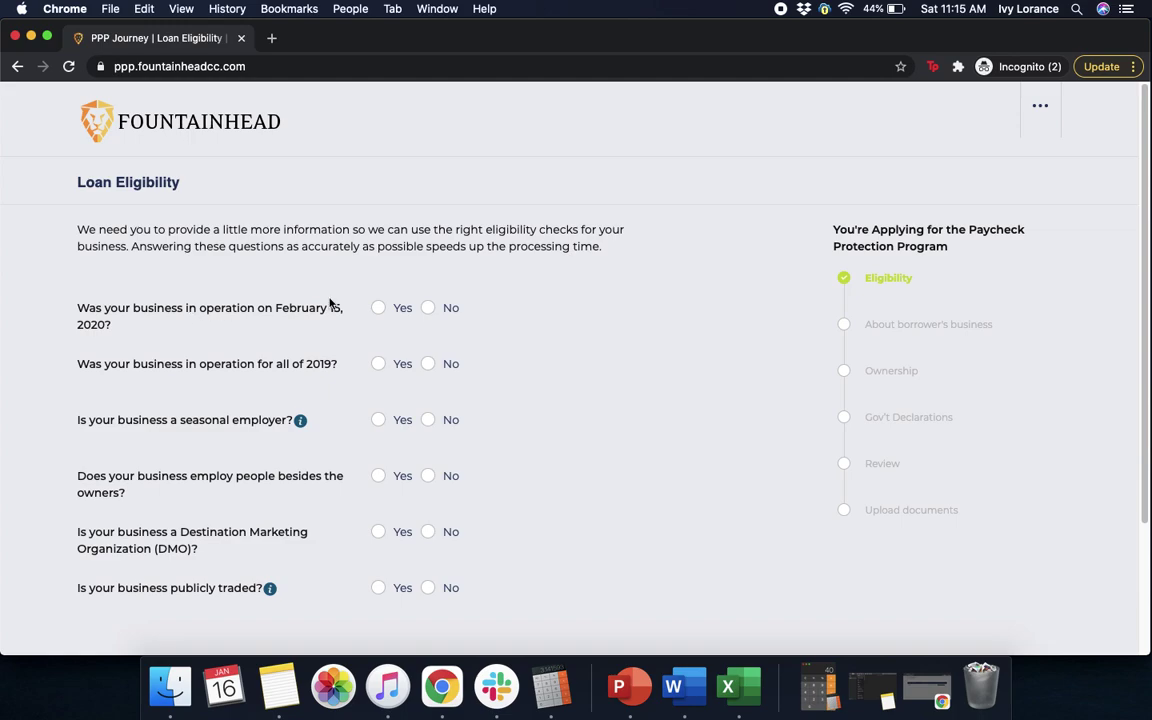
# - Answer Yes to operating on February 15, 2020 and all of 2019, No to seasonal, Yes to other employees
pyautogui.click(379, 309)
pyautogui.click(378, 367)
pyautogui.click(430, 421)
pyautogui.click(380, 478)
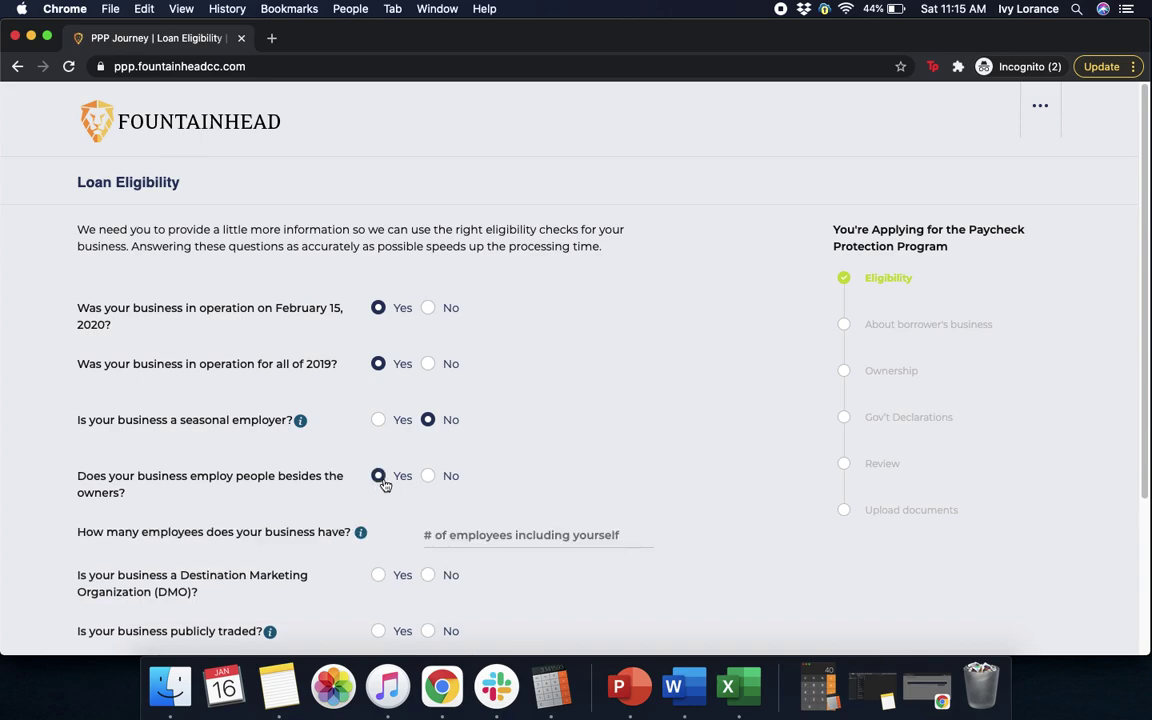
# - Enter 250 employees, answer No to DMO and publicly traded, and proceed
pyautogui.click(455, 537)
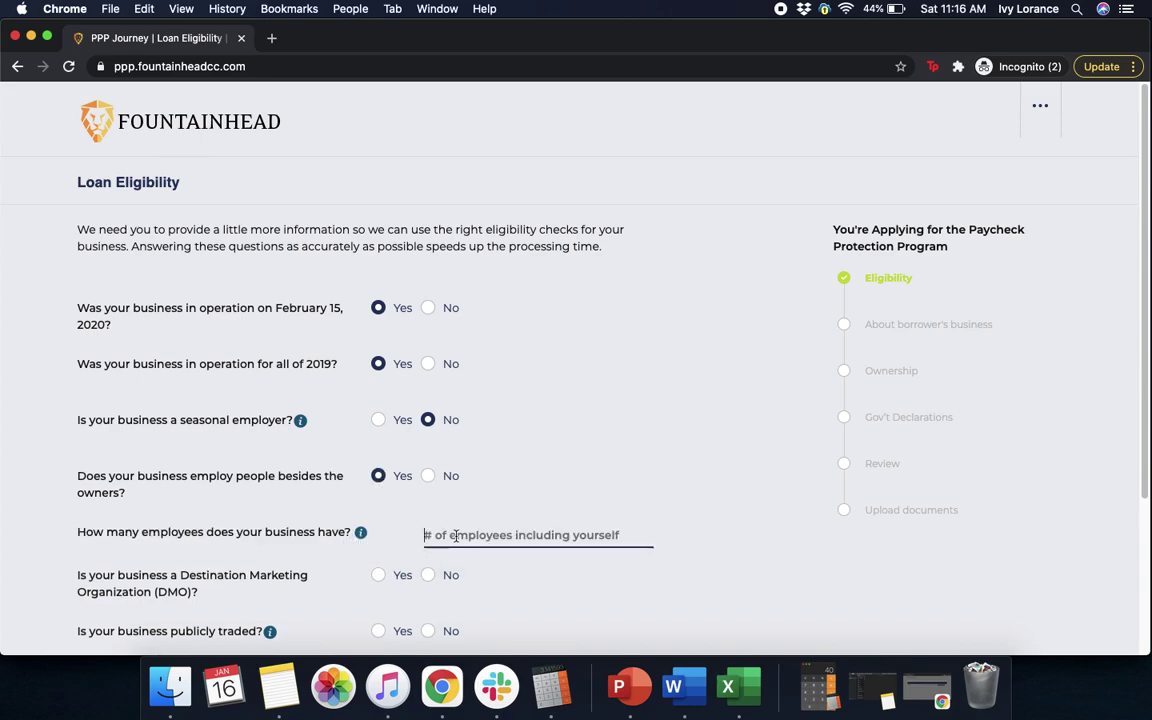
pyautogui.write('250')
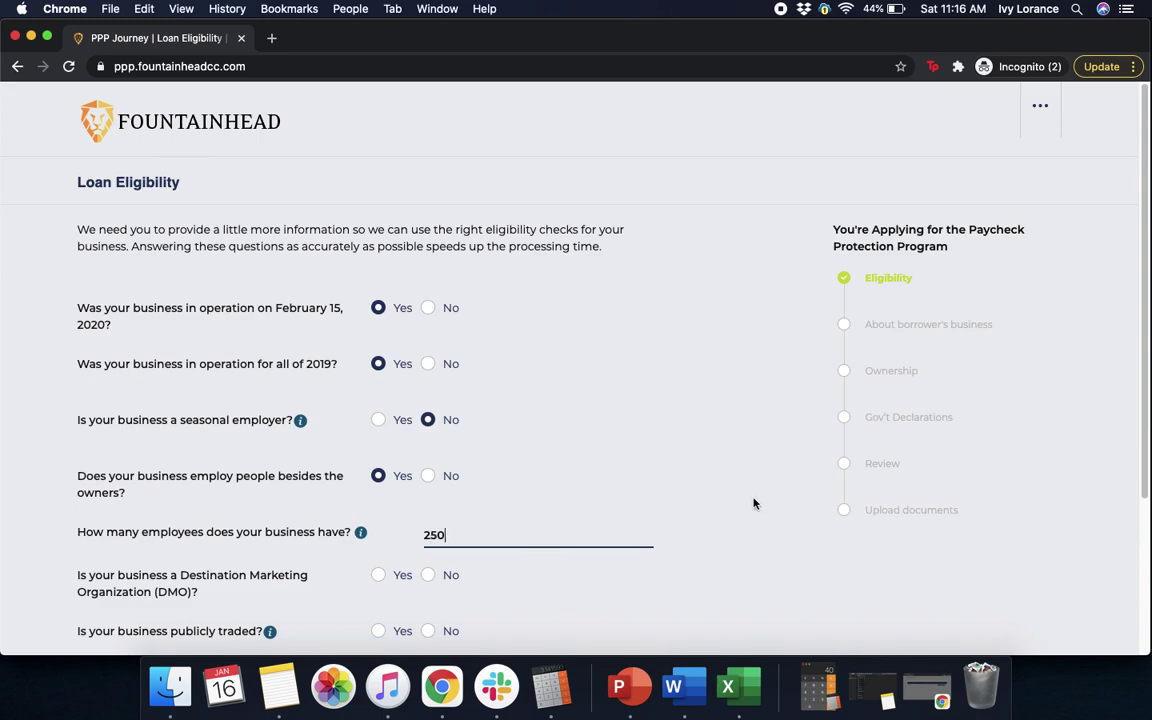
pyautogui.click(763, 501)
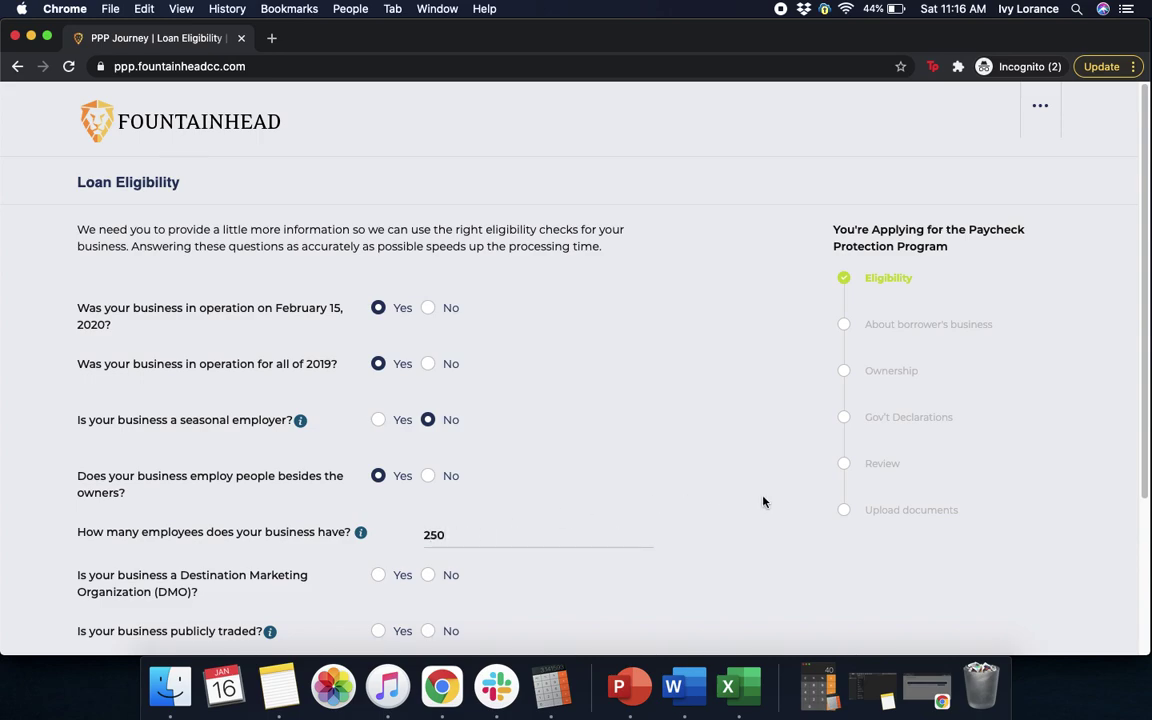
pyautogui.scroll(-5, 763, 501)
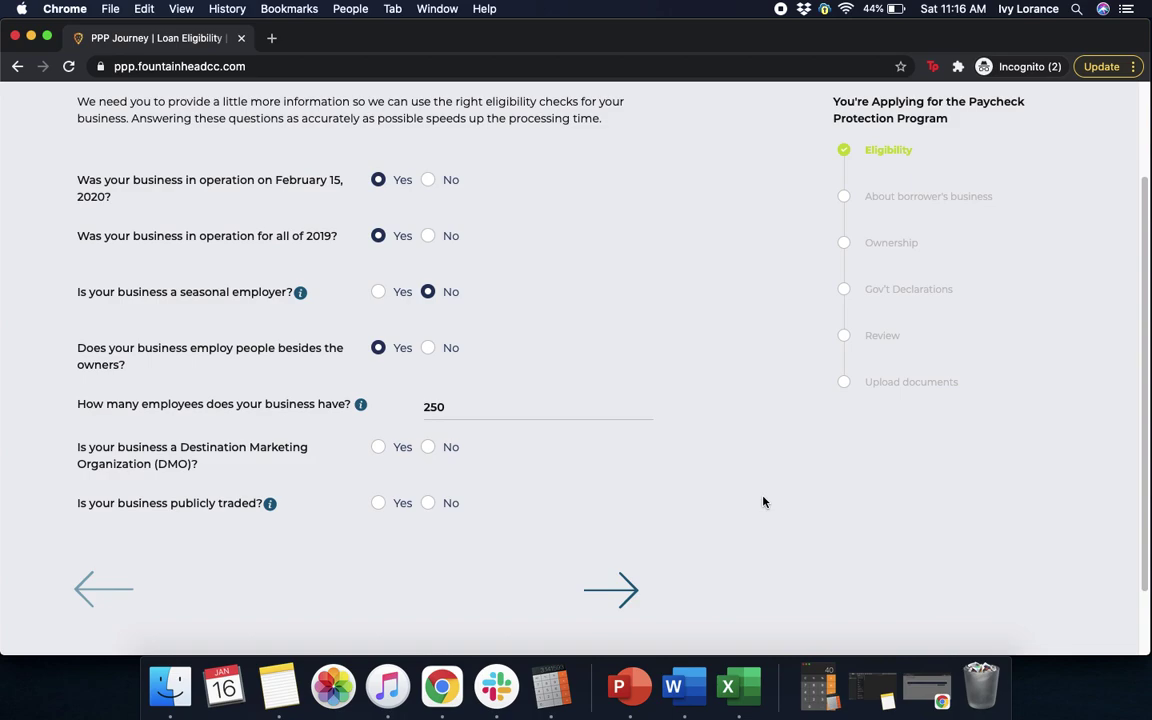
pyautogui.click(428, 364)
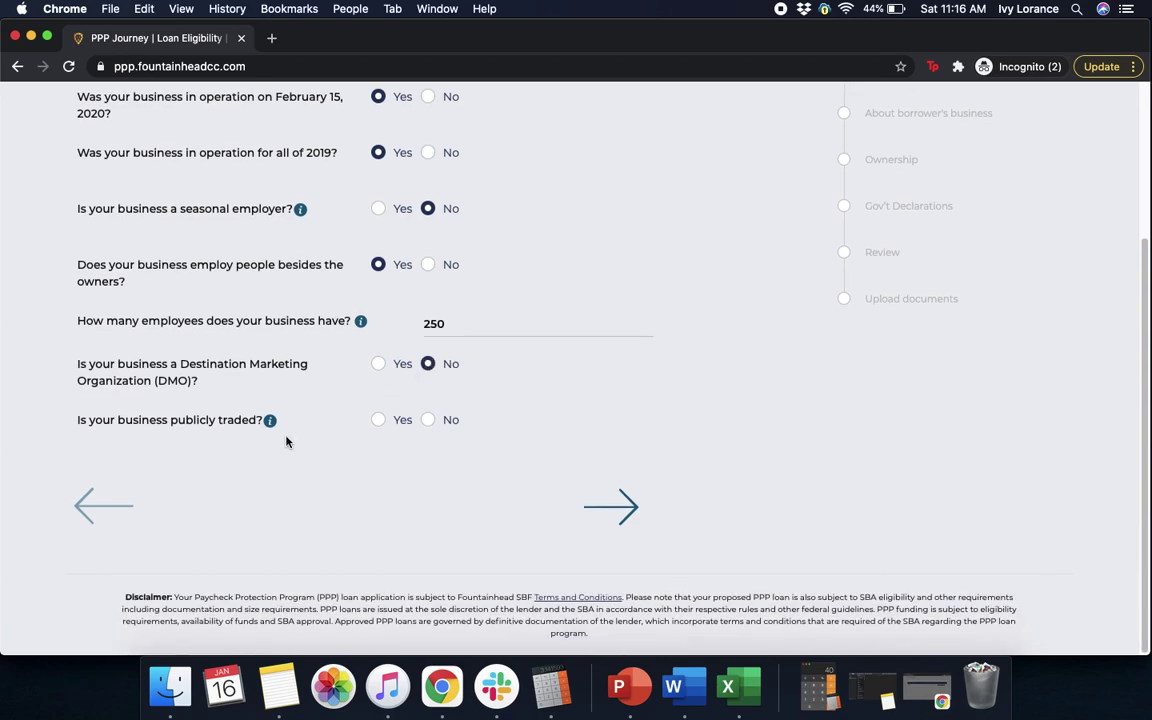
pyautogui.click(428, 420)
pyautogui.click(601, 515)
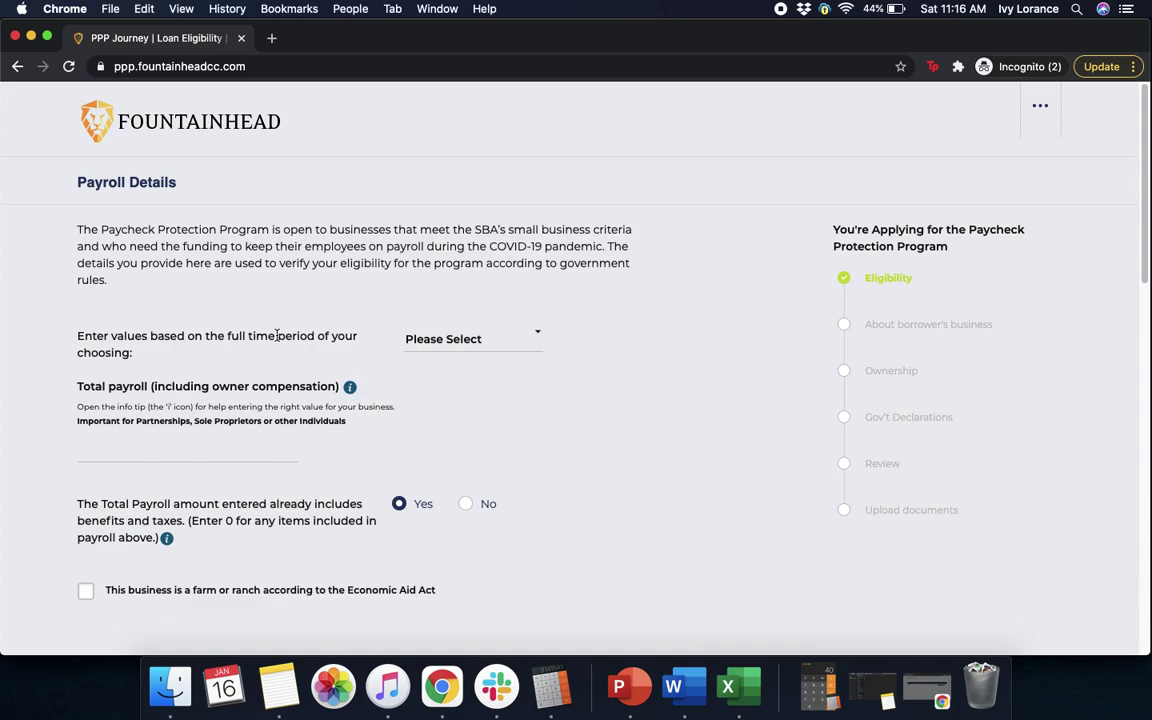
# - Set the payroll time period to 2019 full year and total payroll to 500,000
pyautogui.click(415, 343)
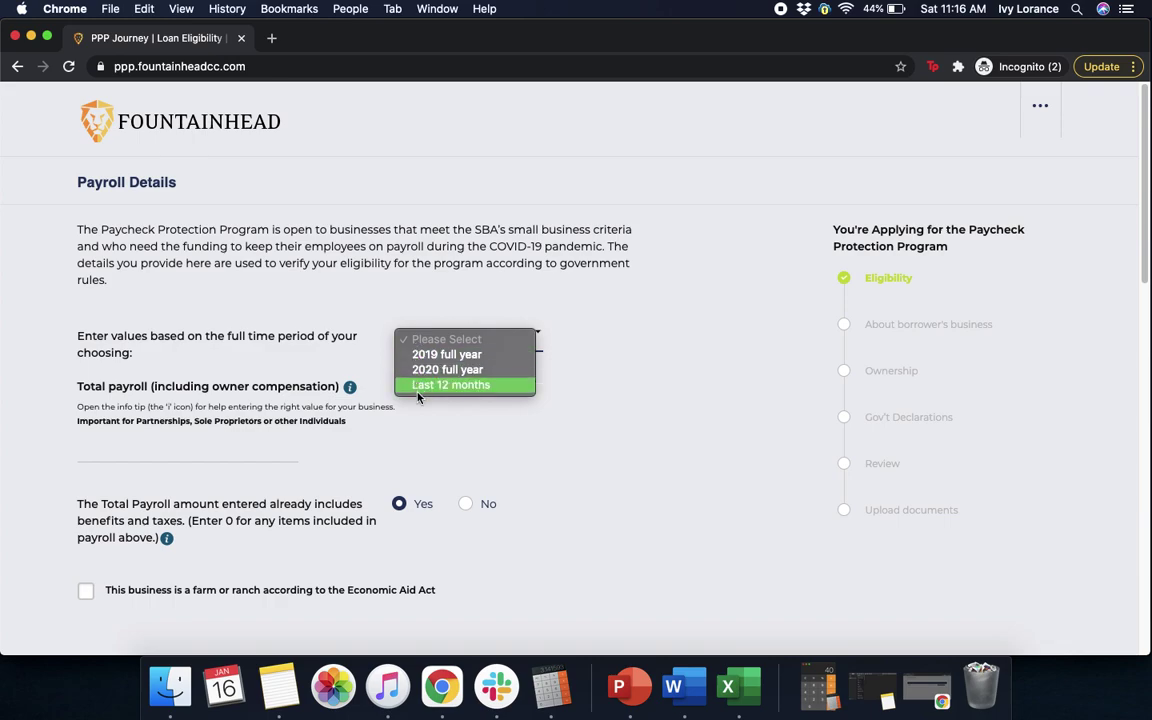
pyautogui.click(419, 355)
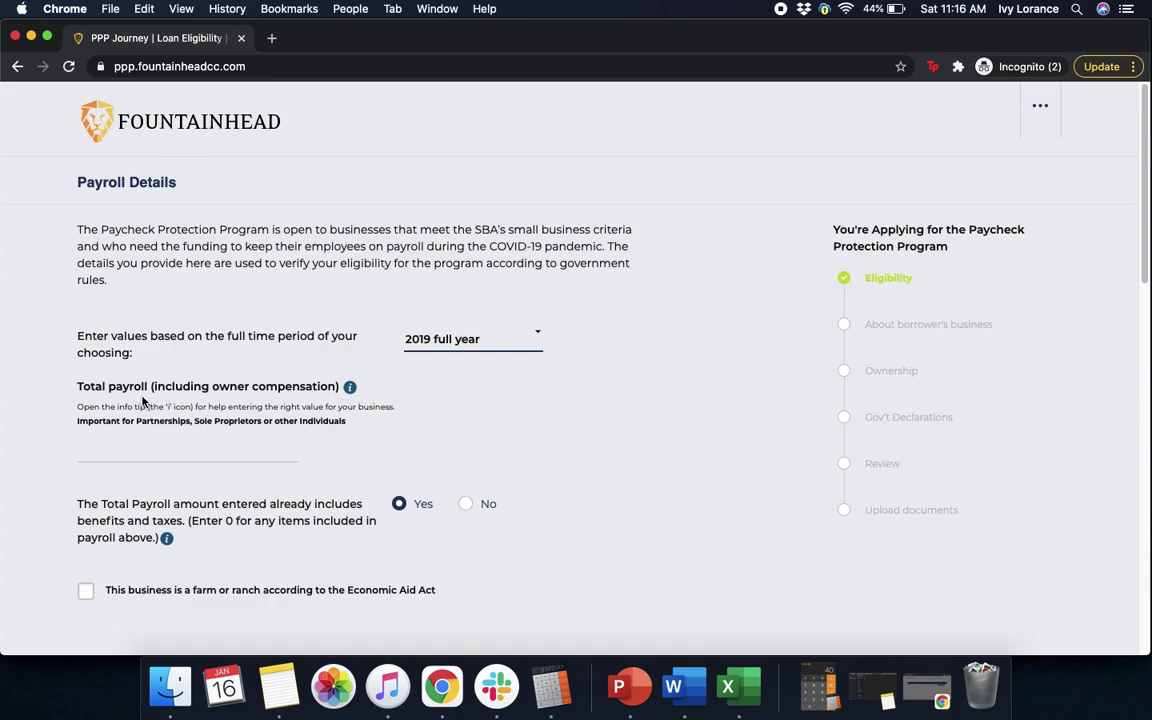
pyautogui.click(145, 453)
pyautogui.write('500,000')
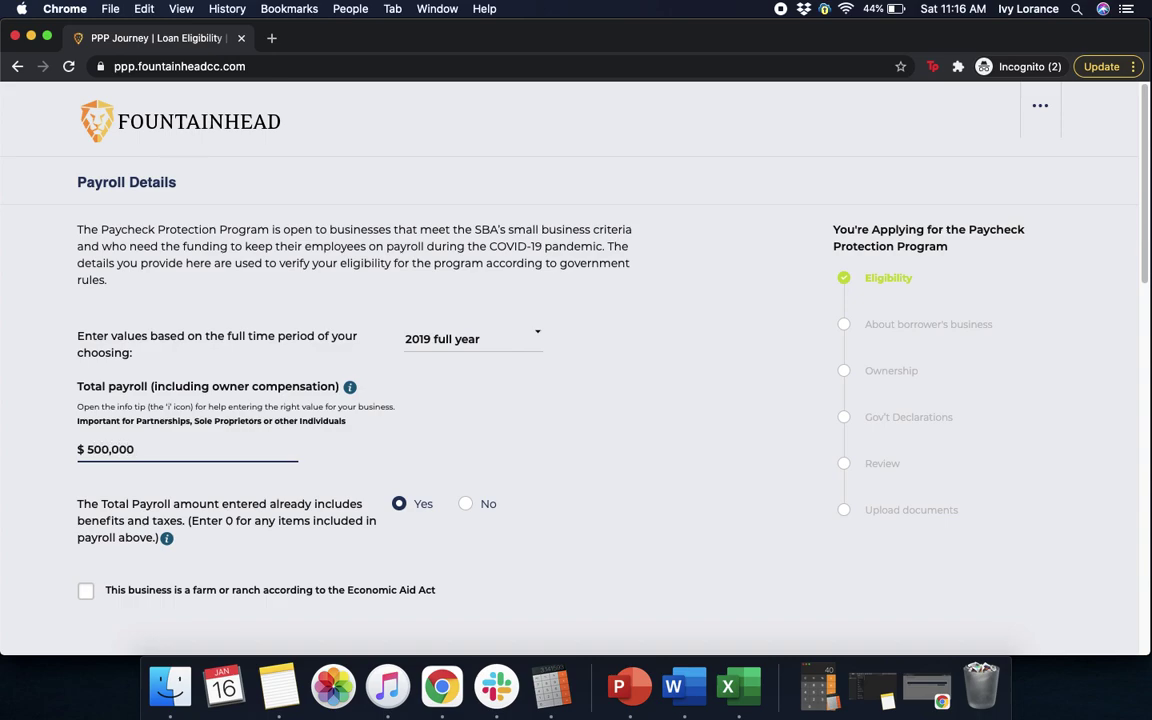
pyautogui.click(614, 494)
pyautogui.scroll(-2, 616, 493)
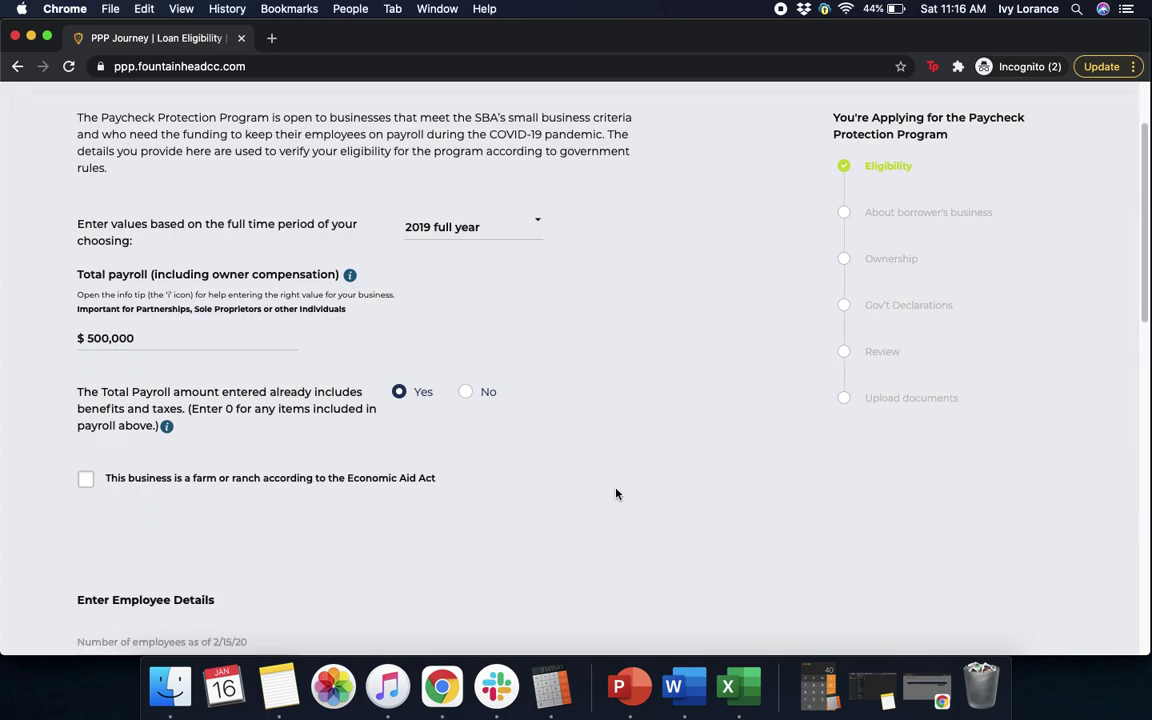
pyautogui.scroll(-1, 616, 493)
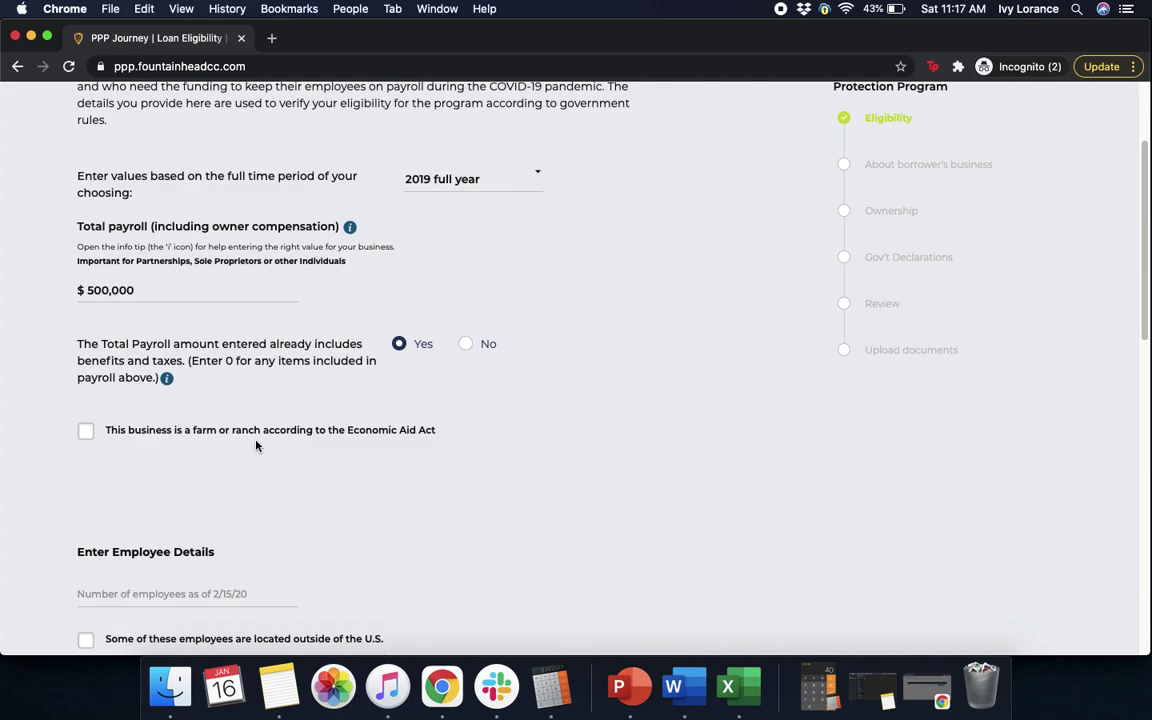
pyautogui.scroll(-5, 256, 446)
pyautogui.scroll(-5, 256, 446)
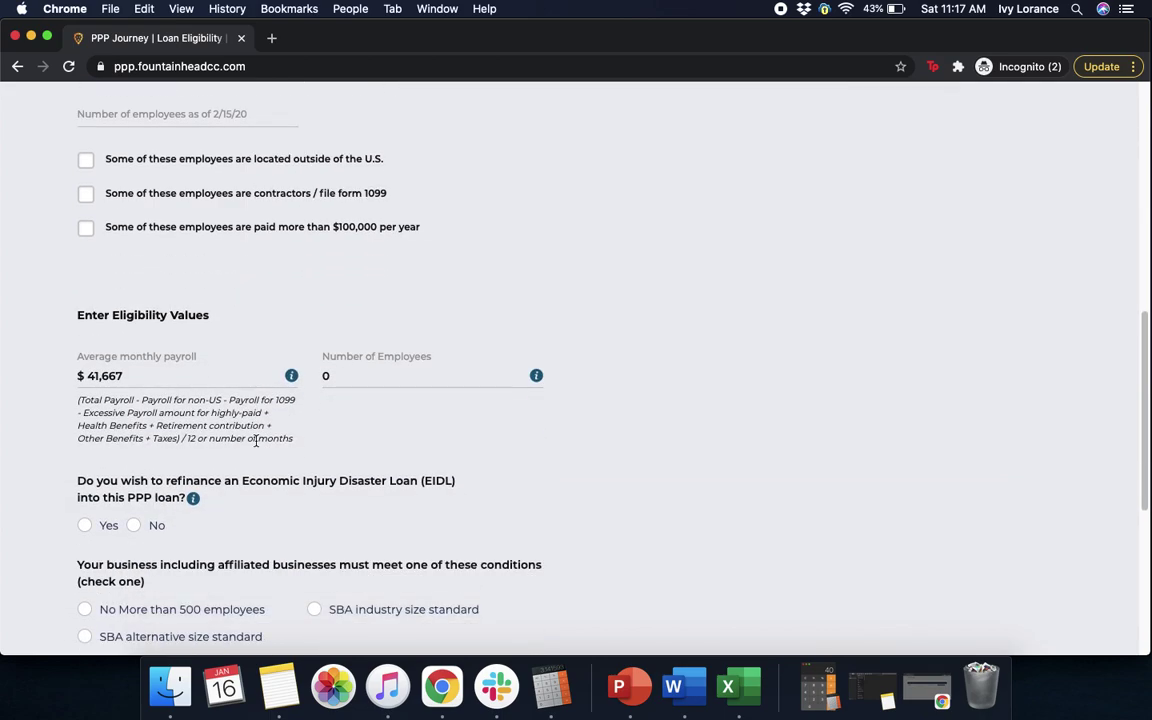
pyautogui.scroll(1, 256, 441)
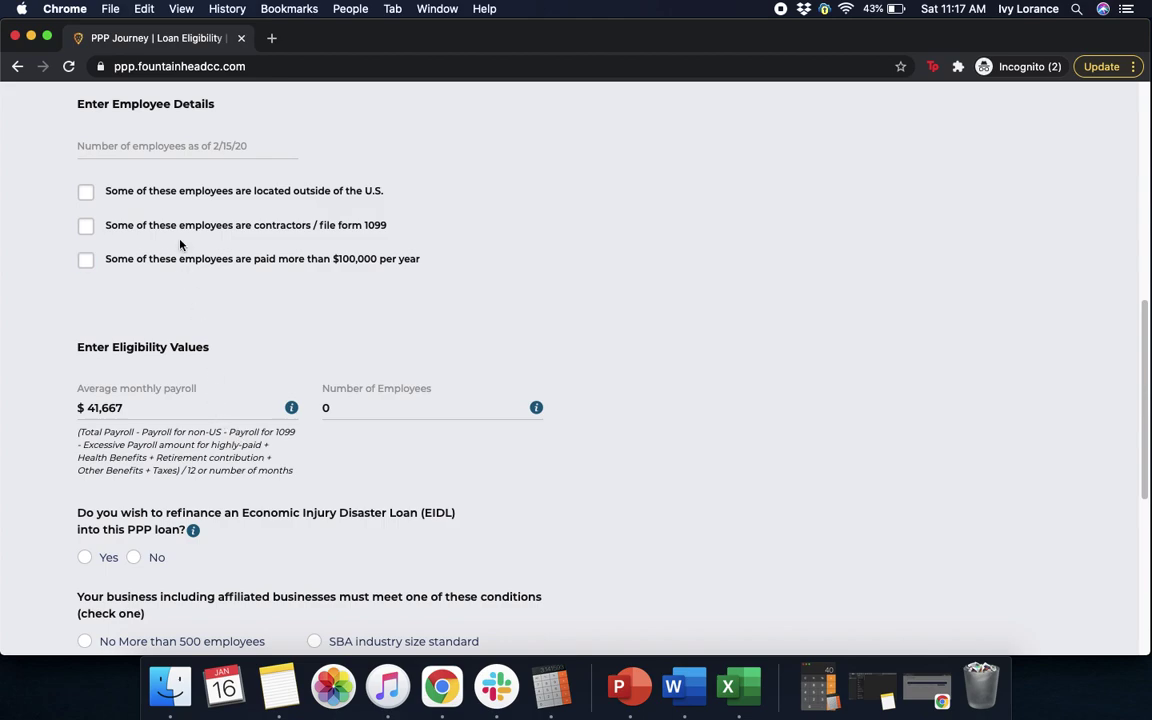
# - Enter 250 as the number of employees as of 2/15/20
pyautogui.click(170, 148)
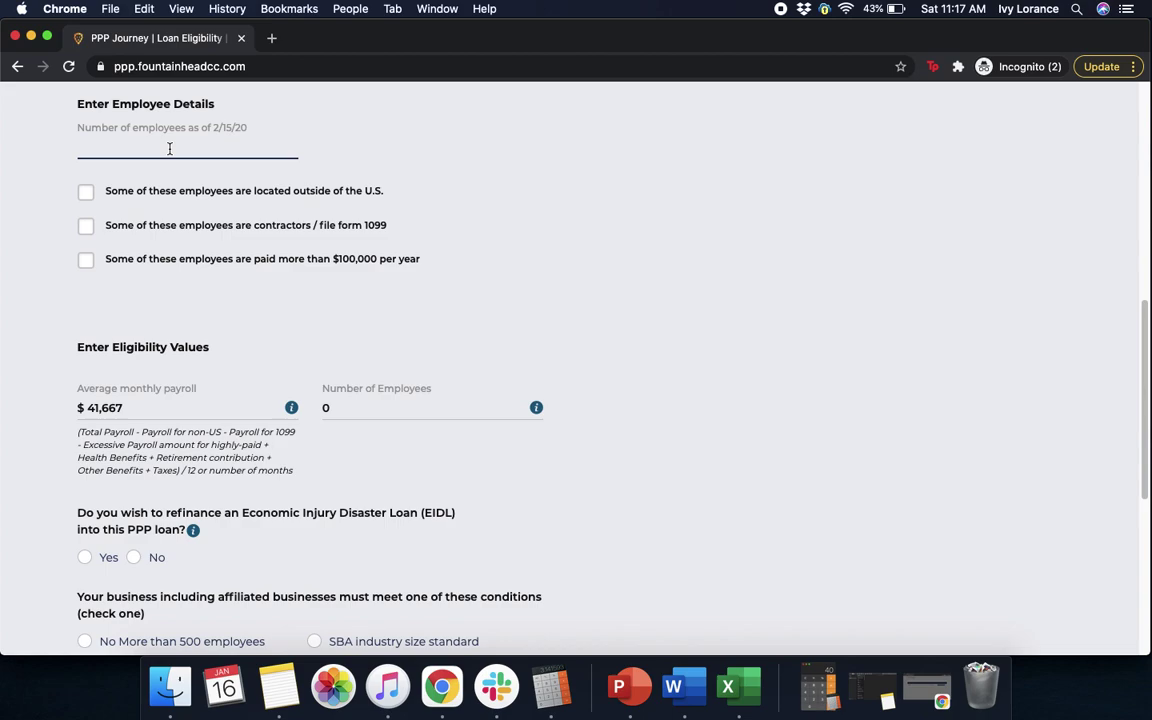
pyautogui.write('250')
pyautogui.click(445, 178)
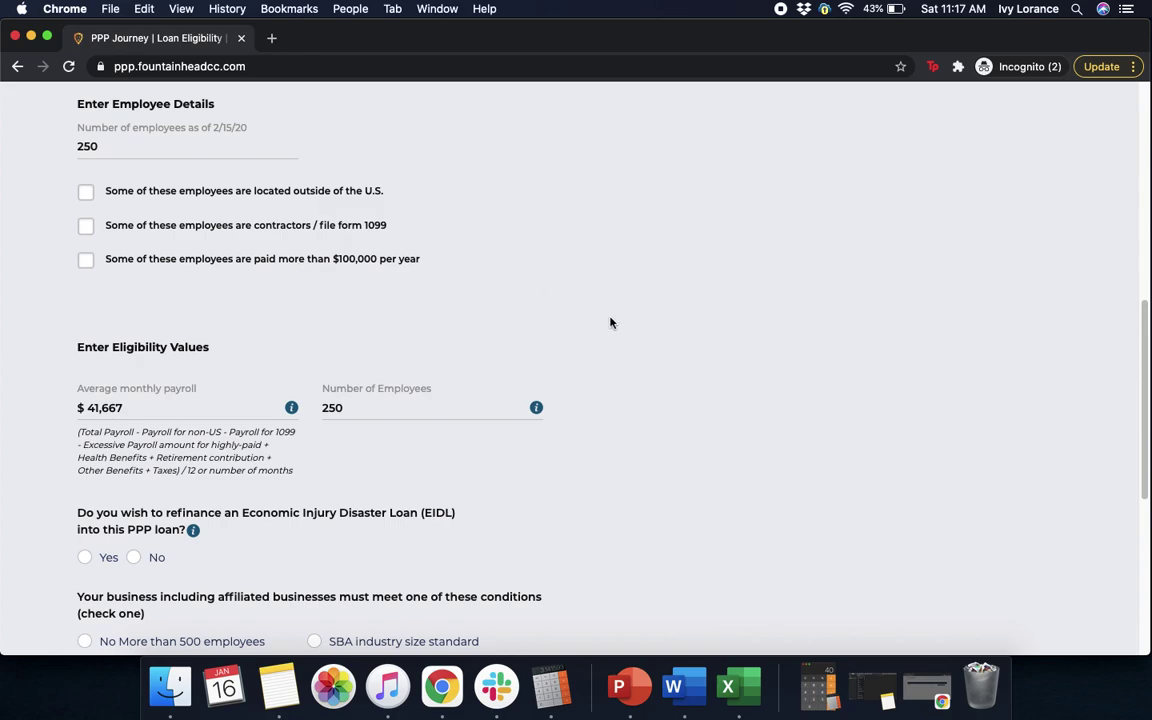
pyautogui.scroll(-1, 610, 322)
pyautogui.scroll(-1, 610, 322)
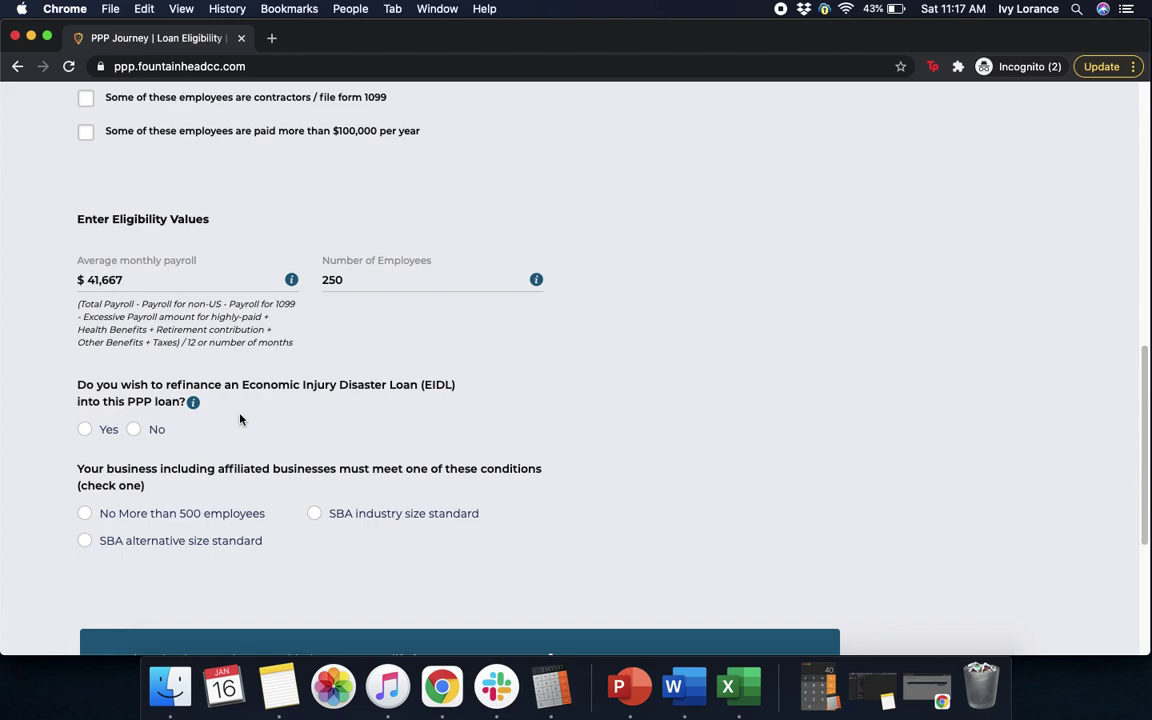
# - Decline EIDL refinancing, qualify under no more than 500 employees, and continue to Business Information
pyautogui.click(134, 430)
pyautogui.click(95, 516)
pyautogui.scroll(-5, 828, 498)
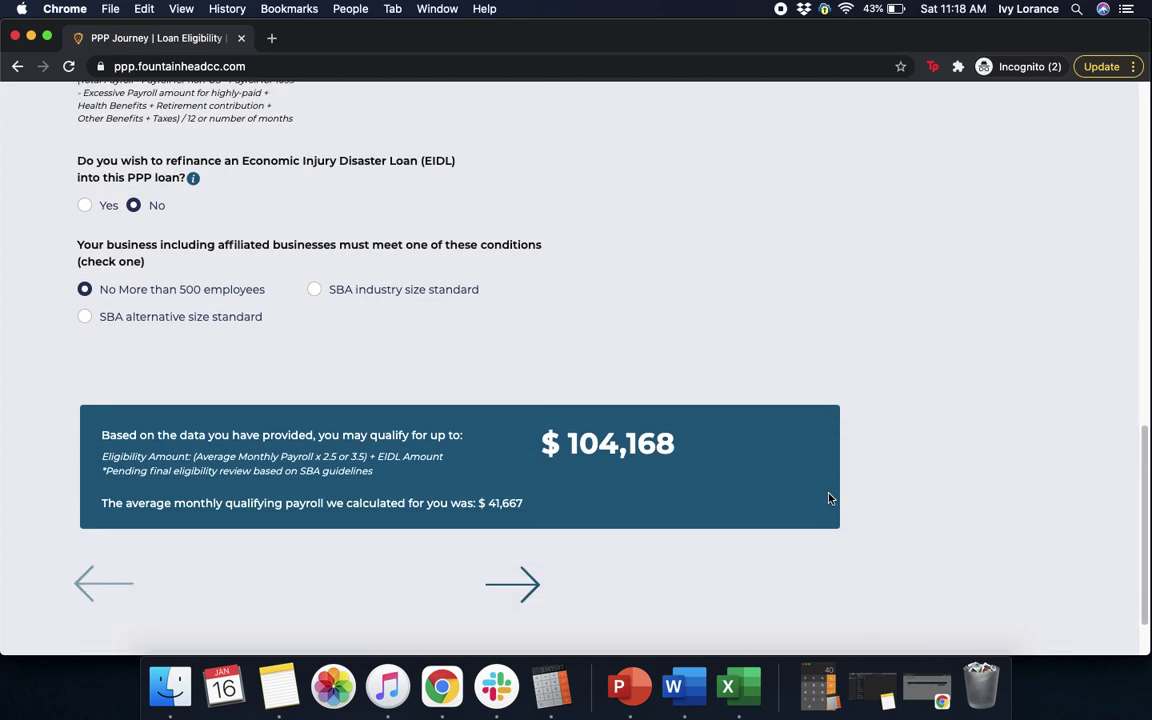
pyautogui.scroll(-1, 828, 498)
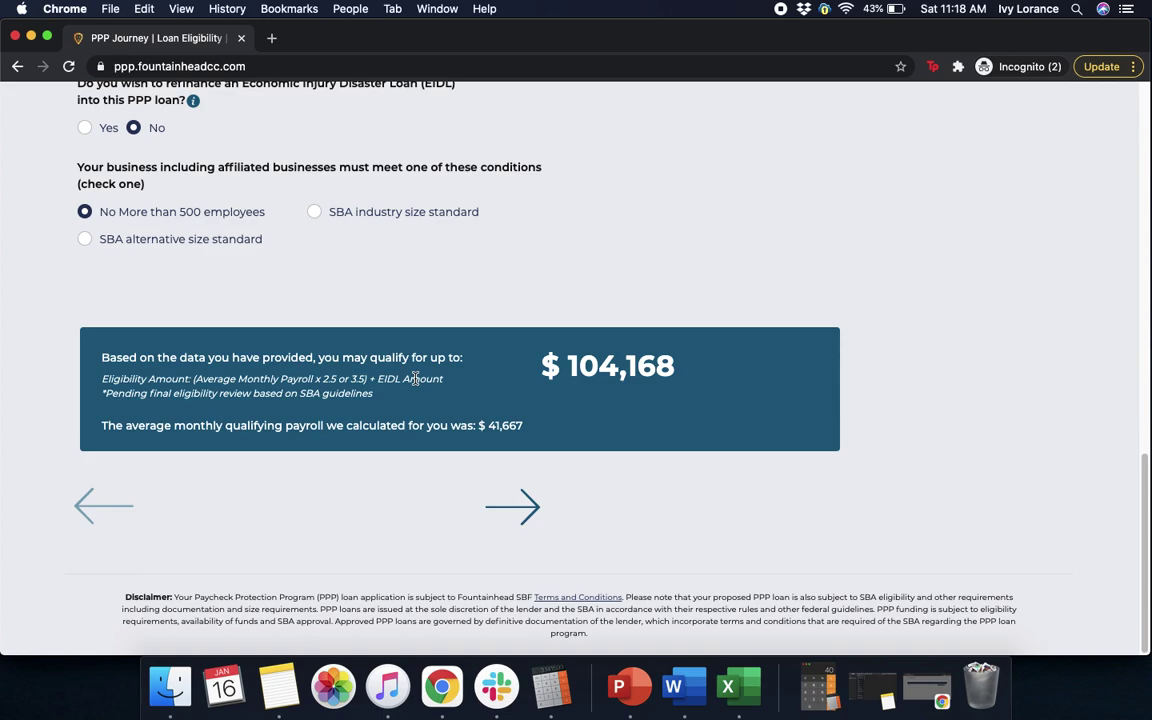
pyautogui.click(523, 512)
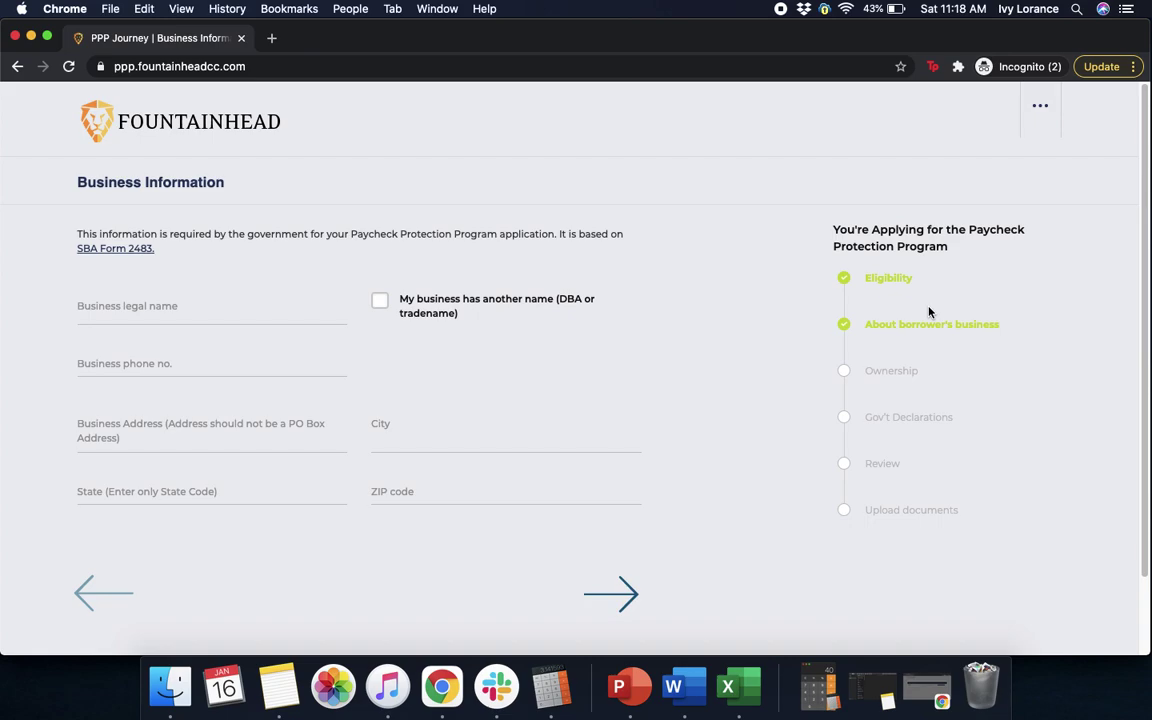
# - Enter the business legal name 'oto analytics' and the trade name 'womply'
pyautogui.click(206, 304)
pyautogui.write('ot')
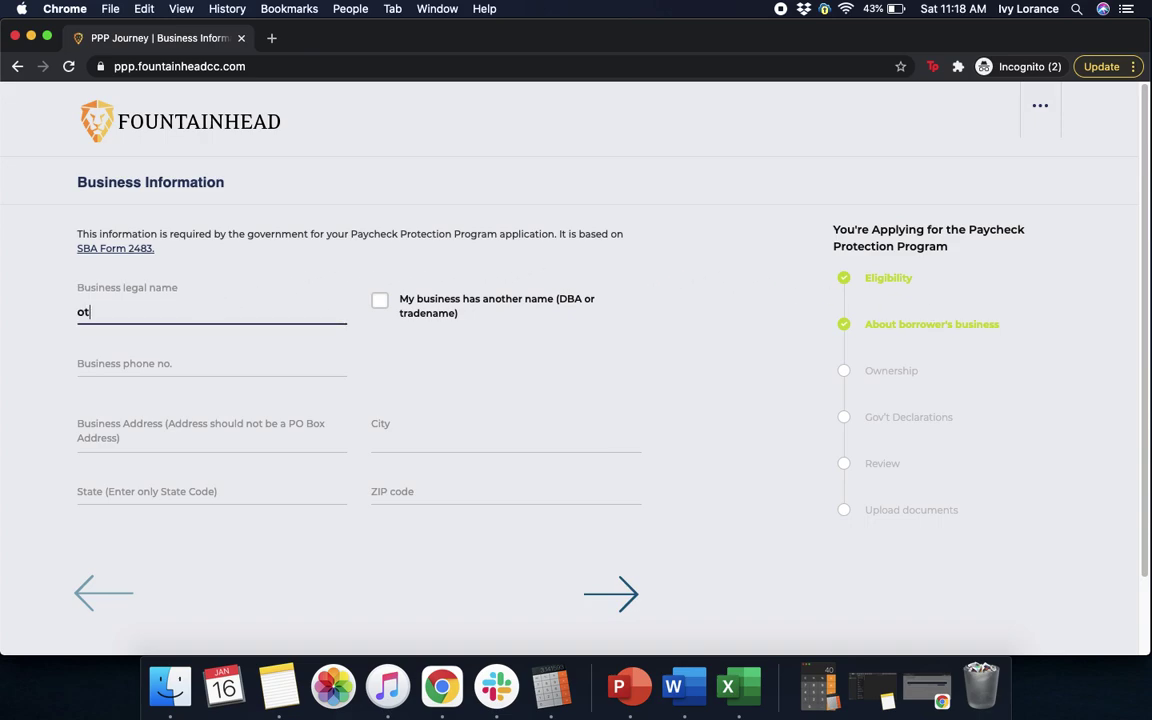
pyautogui.write('o analytics')
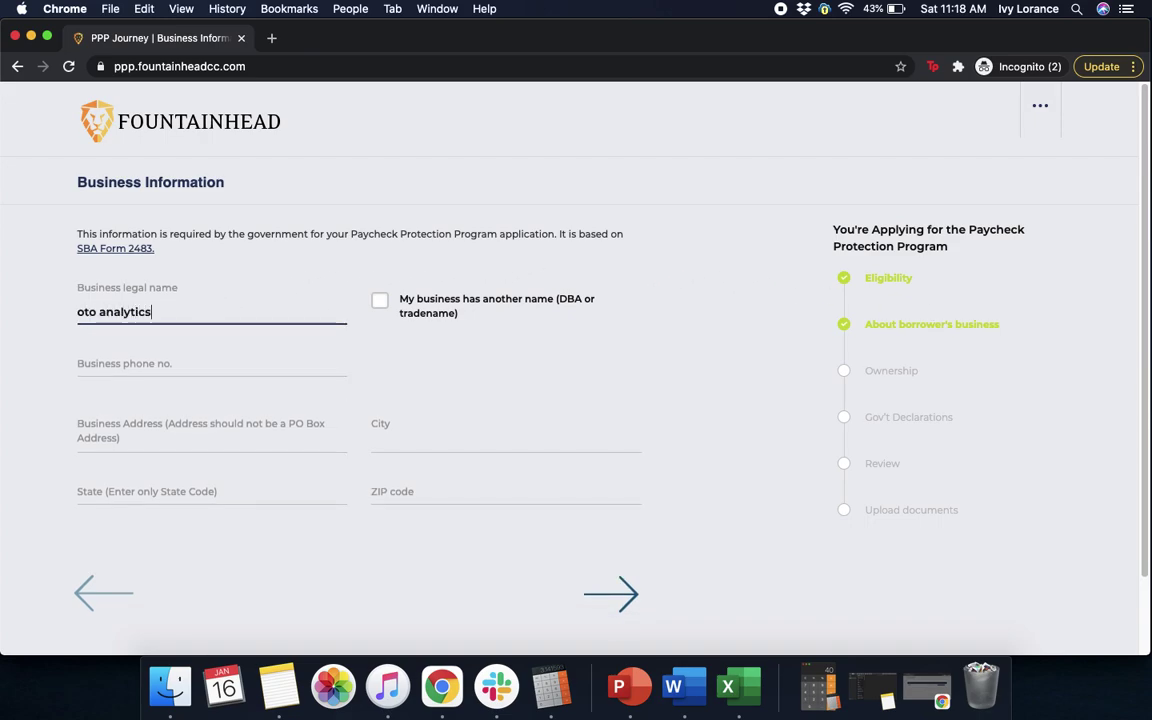
pyautogui.click(380, 303)
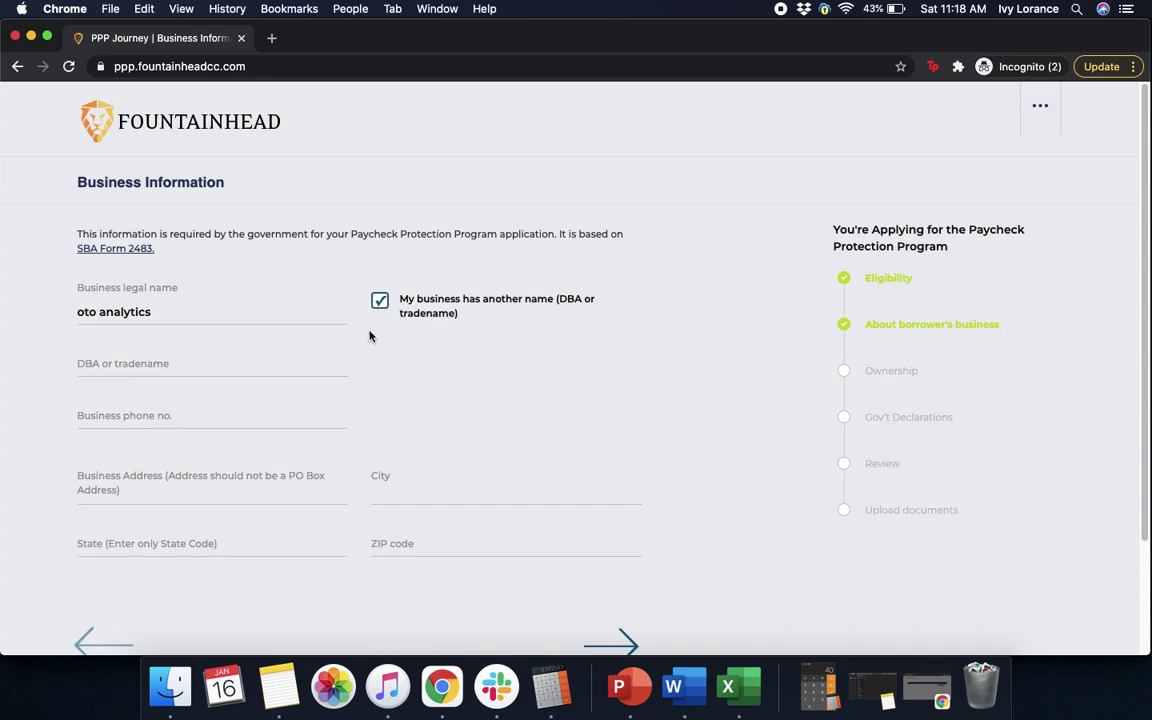
pyautogui.click(147, 367)
pyautogui.write('womply')
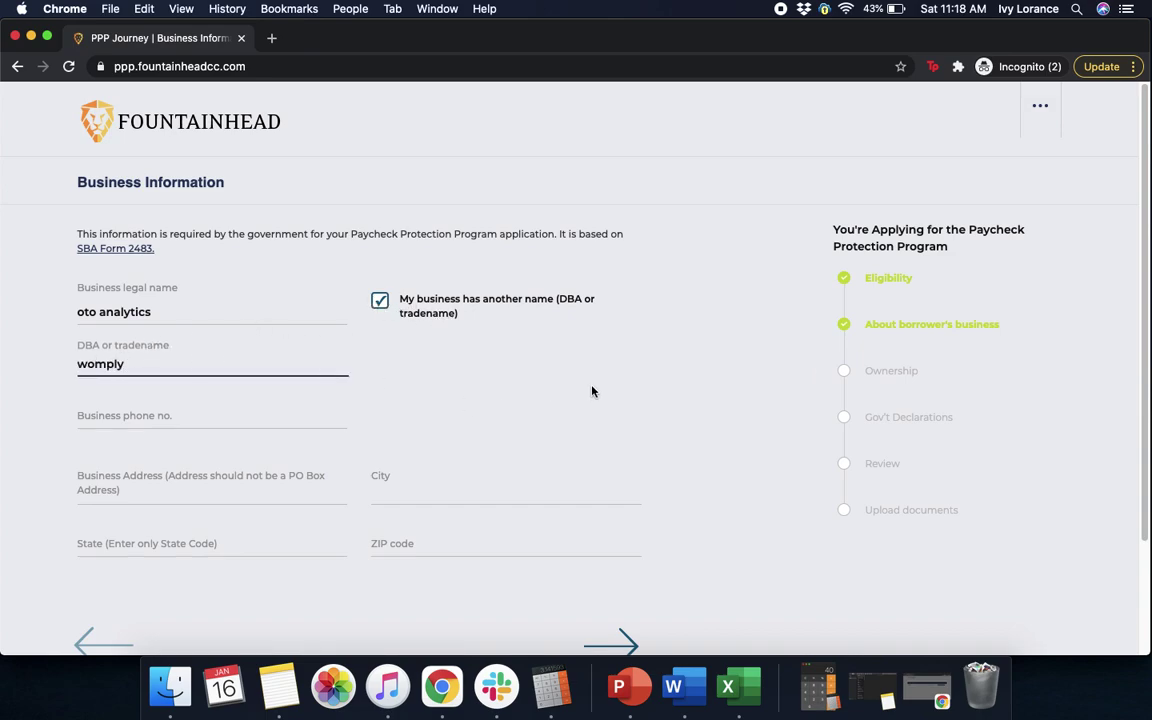
pyautogui.click(591, 391)
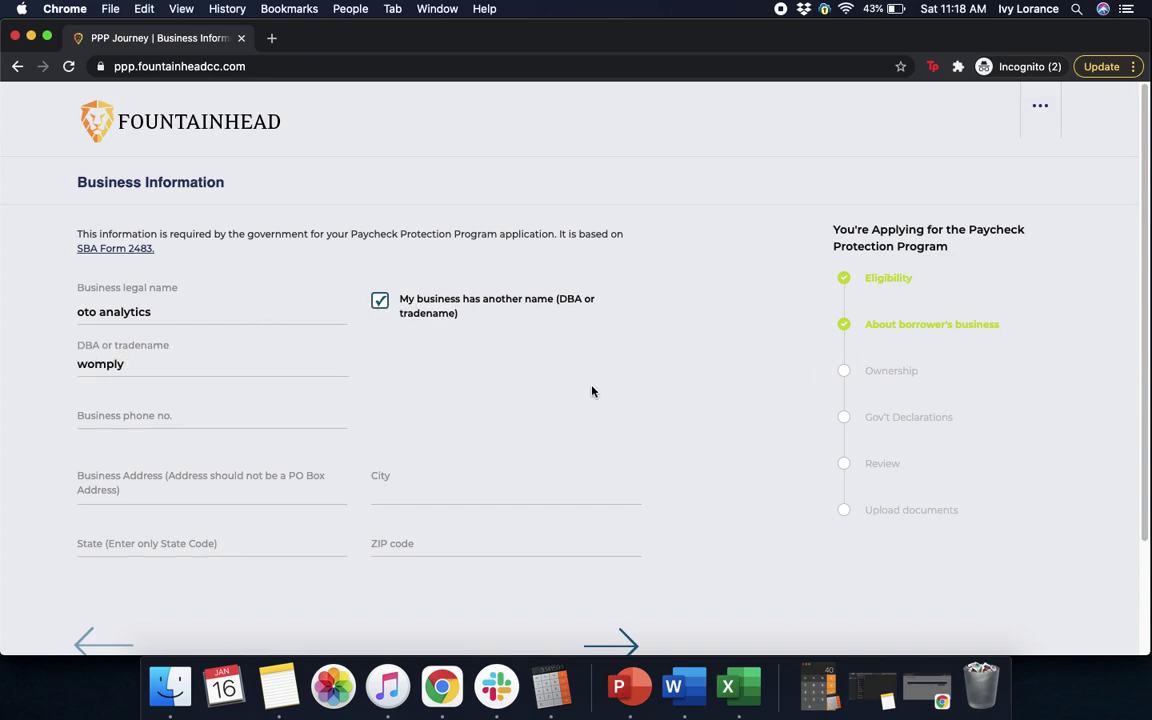
pyautogui.scroll(-2, 592, 386)
# - Fill in the business phone number and the street address
pyautogui.click(171, 270)
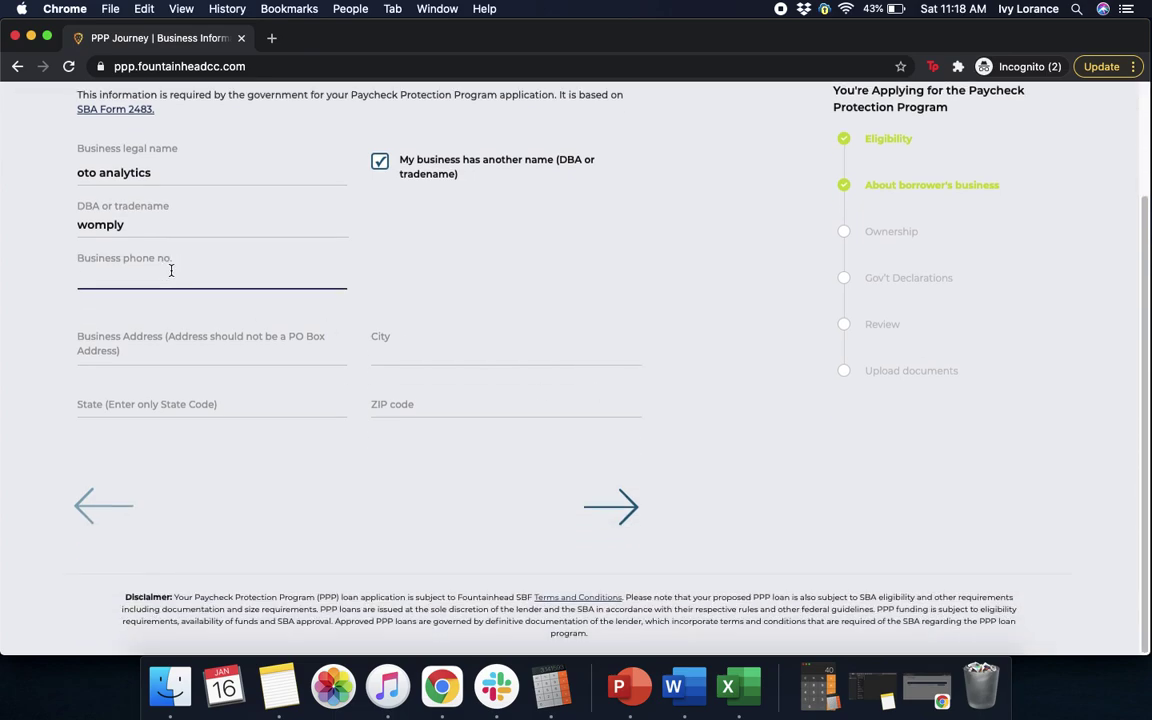
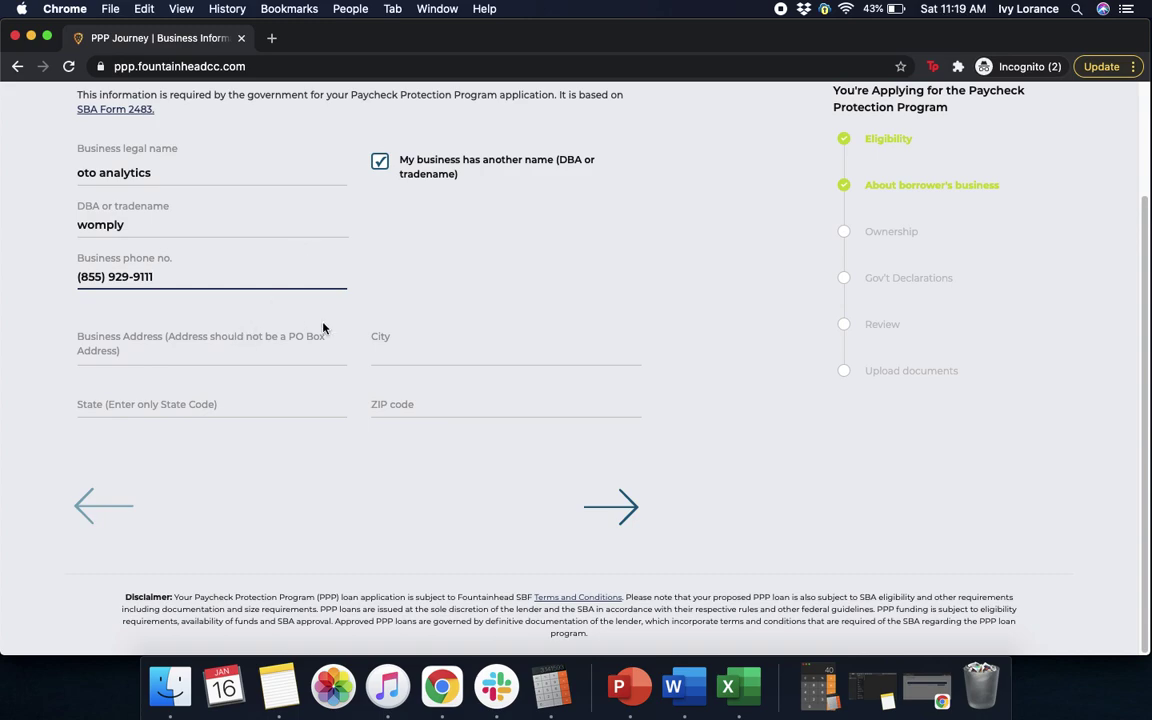
pyautogui.click(253, 347)
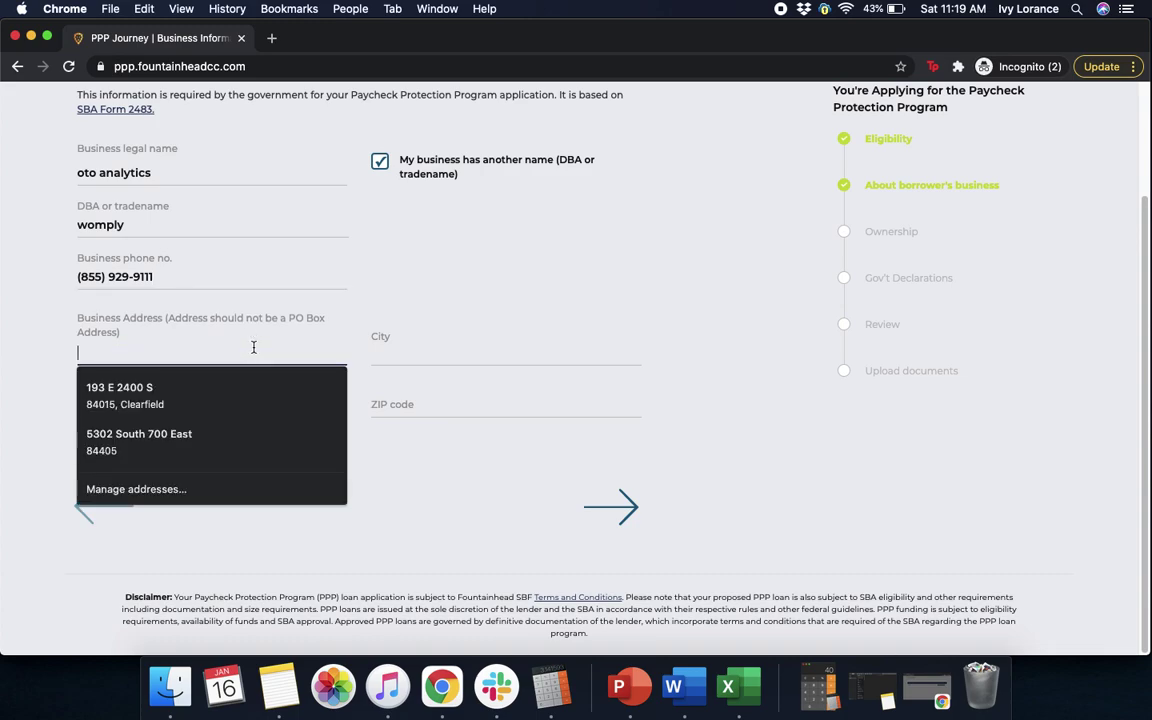
pyautogui.write('4')
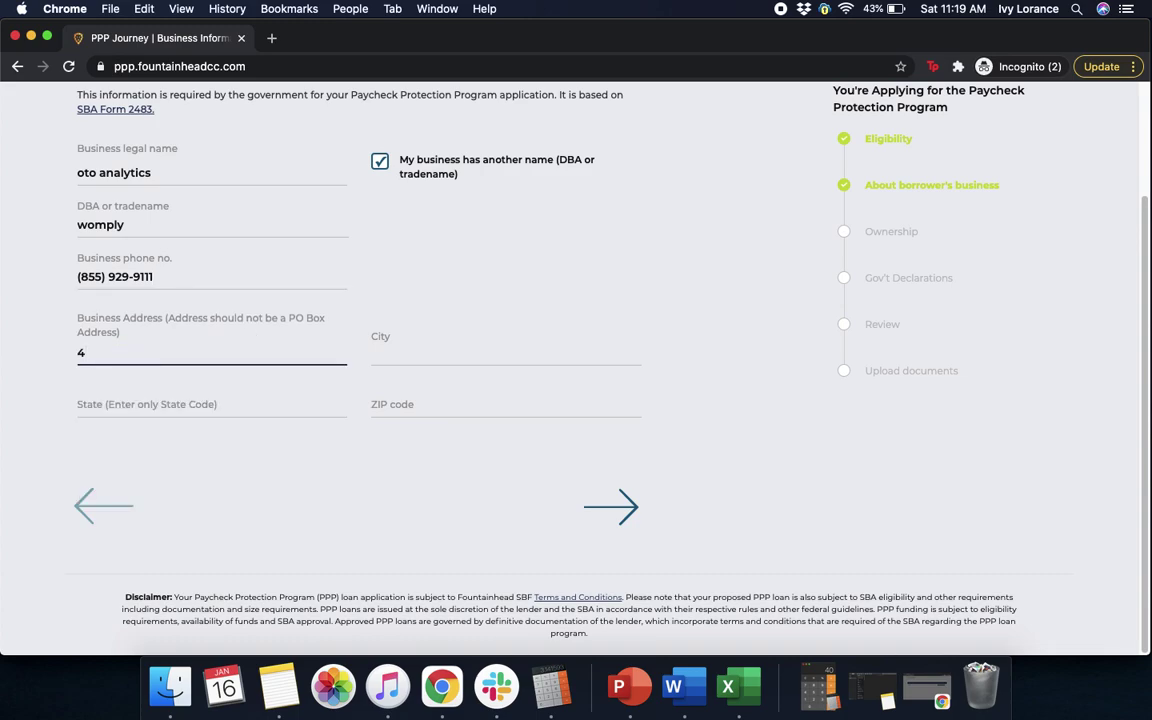
pyautogui.press('BackSpace')
# - Enter the city, state CA and ZIP code, then continue
pyautogui.press('Tab')
pyautogui.write('san francisco')
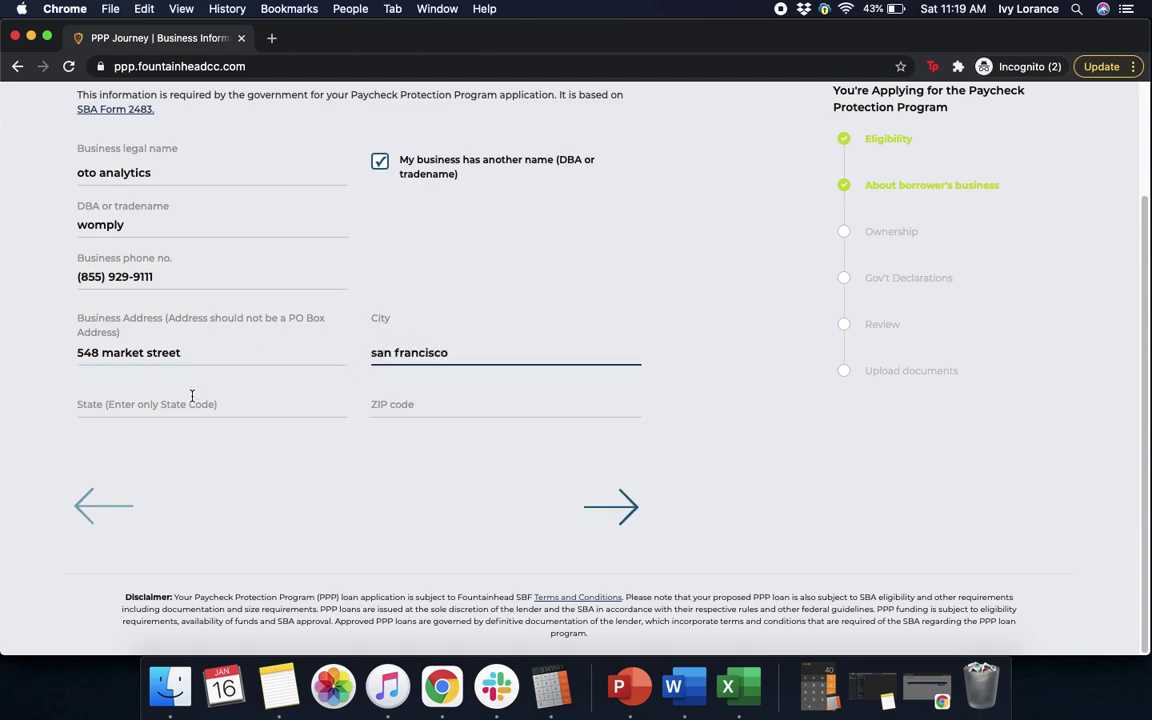
pyautogui.click(192, 396)
pyautogui.write('ca')
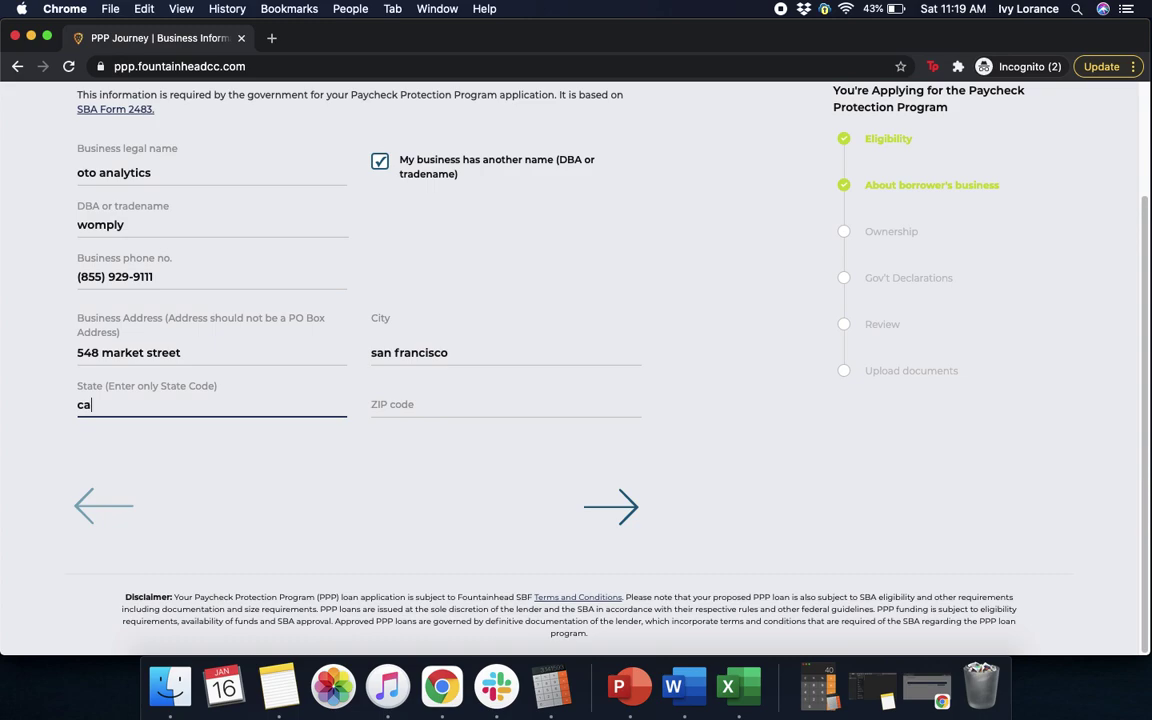
pyautogui.click(462, 408)
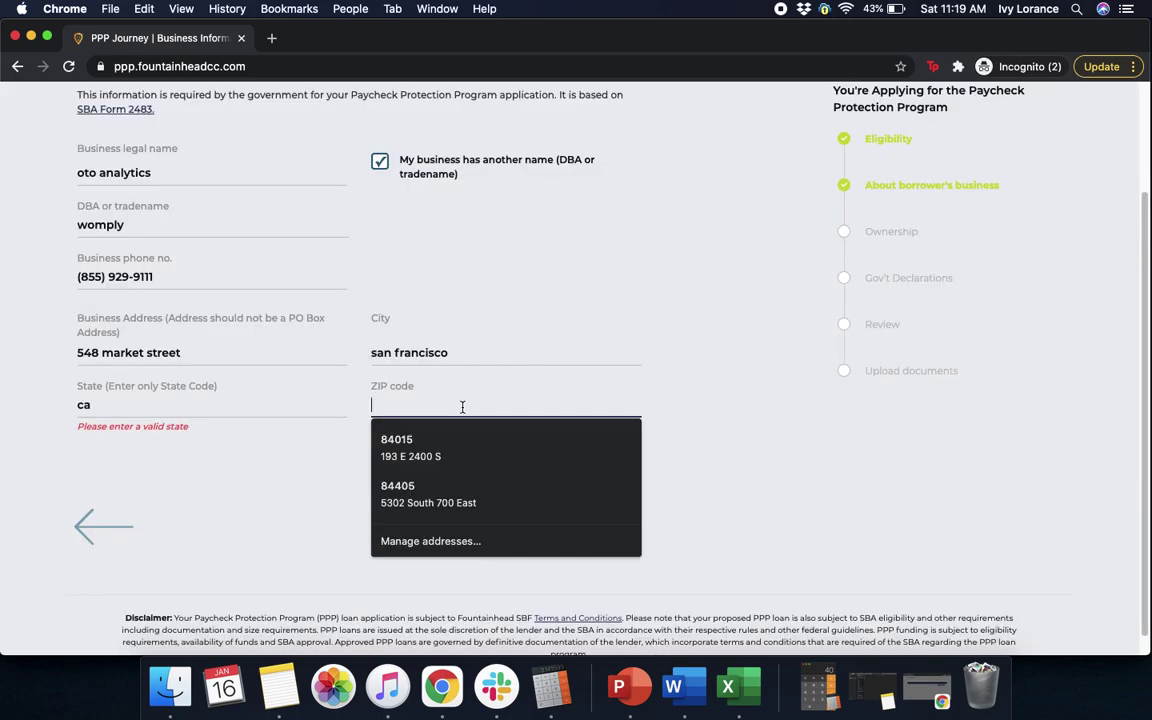
pyautogui.write('94104')
pyautogui.click(120, 408)
pyautogui.write('ca')
pyautogui.press('BackSpace')
pyautogui.press('BackSpace')
pyautogui.write('CA')
pyautogui.click(267, 476)
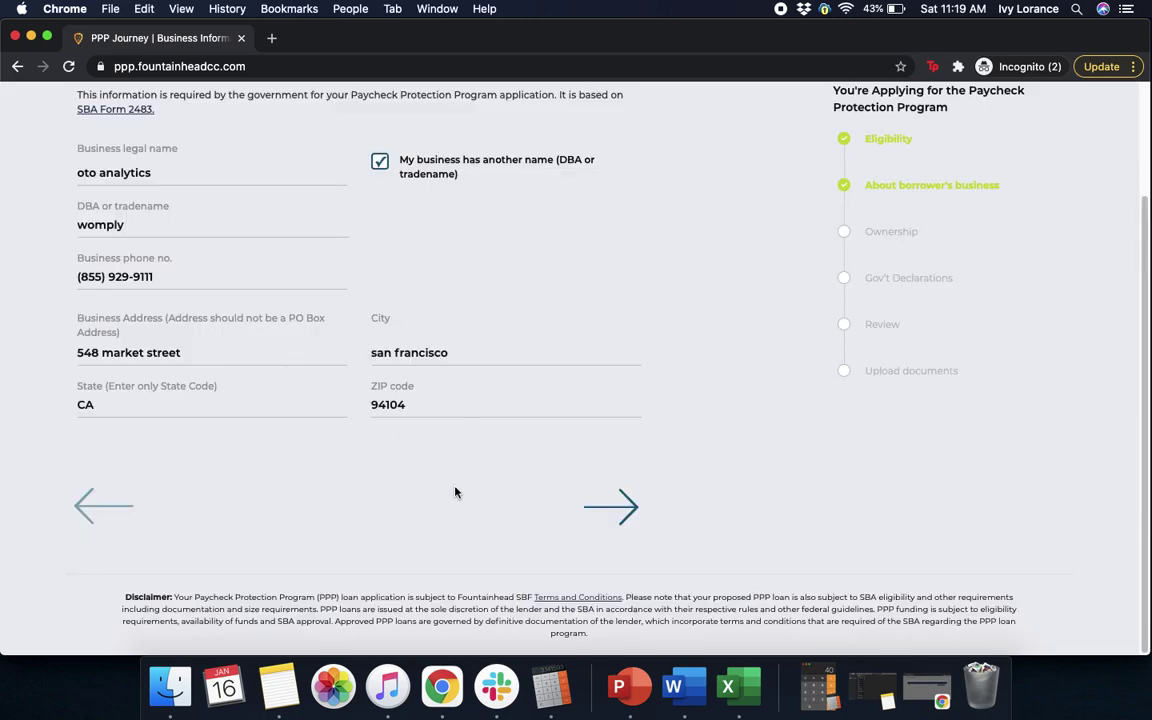
pyautogui.click(612, 510)
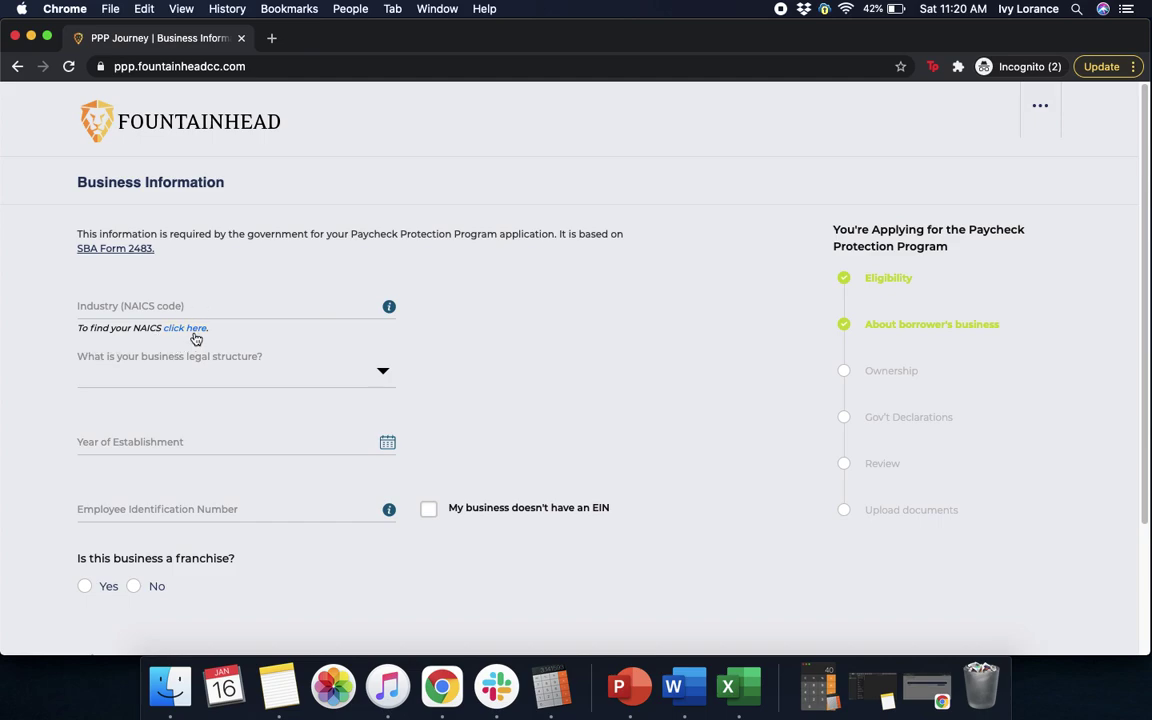
# - Set industry NAICS 541613 - Marketing Consulting Services and legal structure S Corp
pyautogui.click(136, 307)
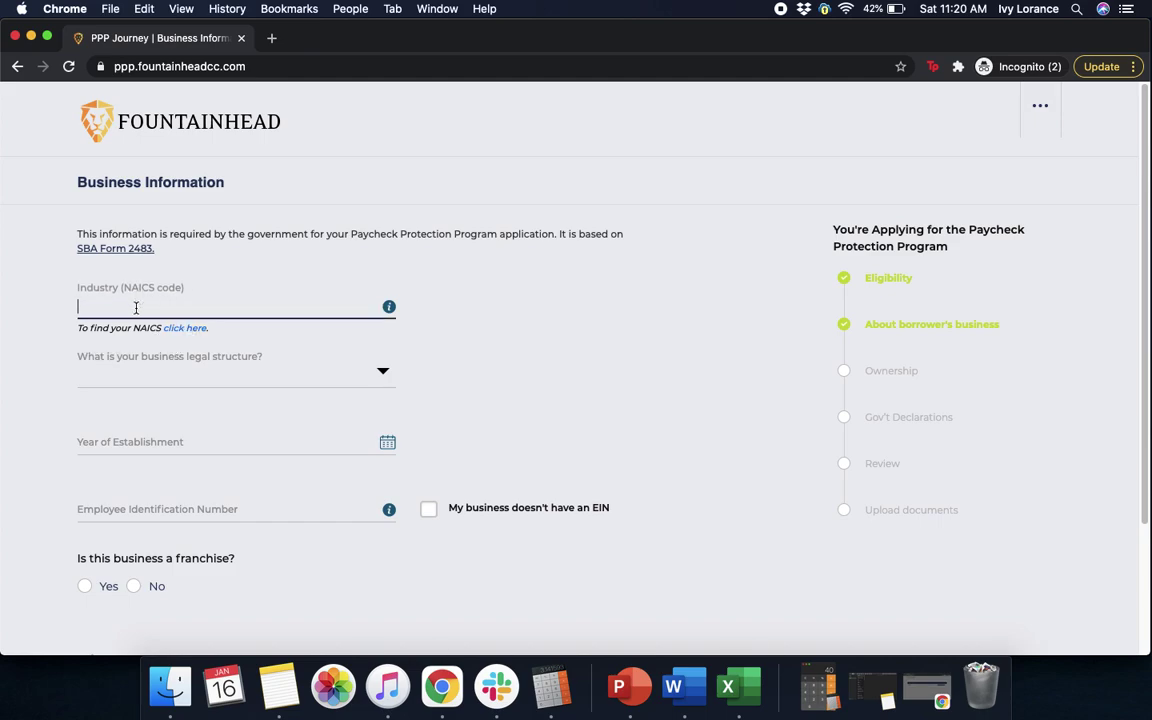
pyautogui.write('541613')
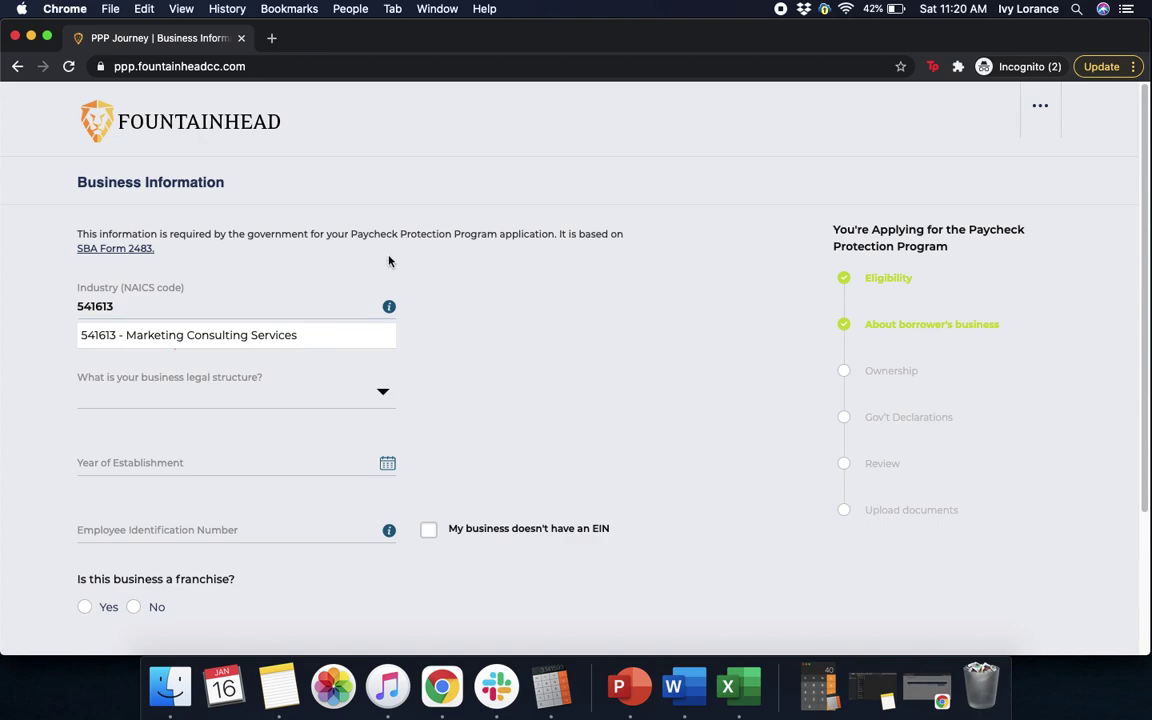
pyautogui.click(190, 398)
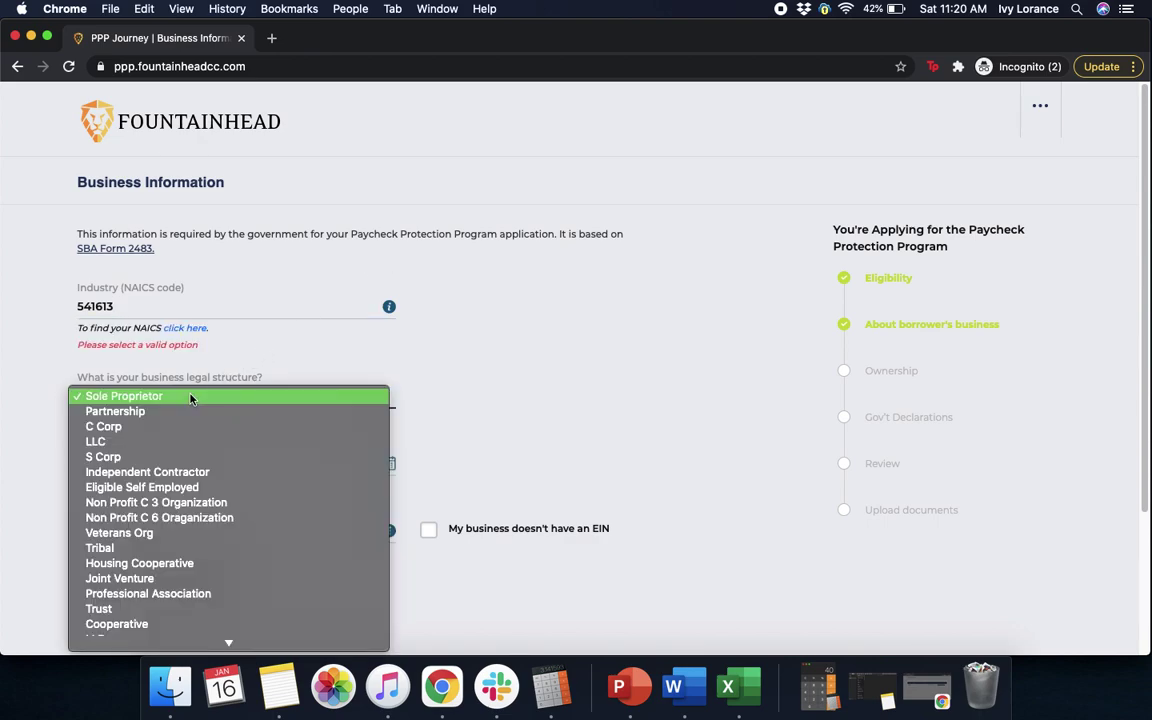
pyautogui.click(260, 320)
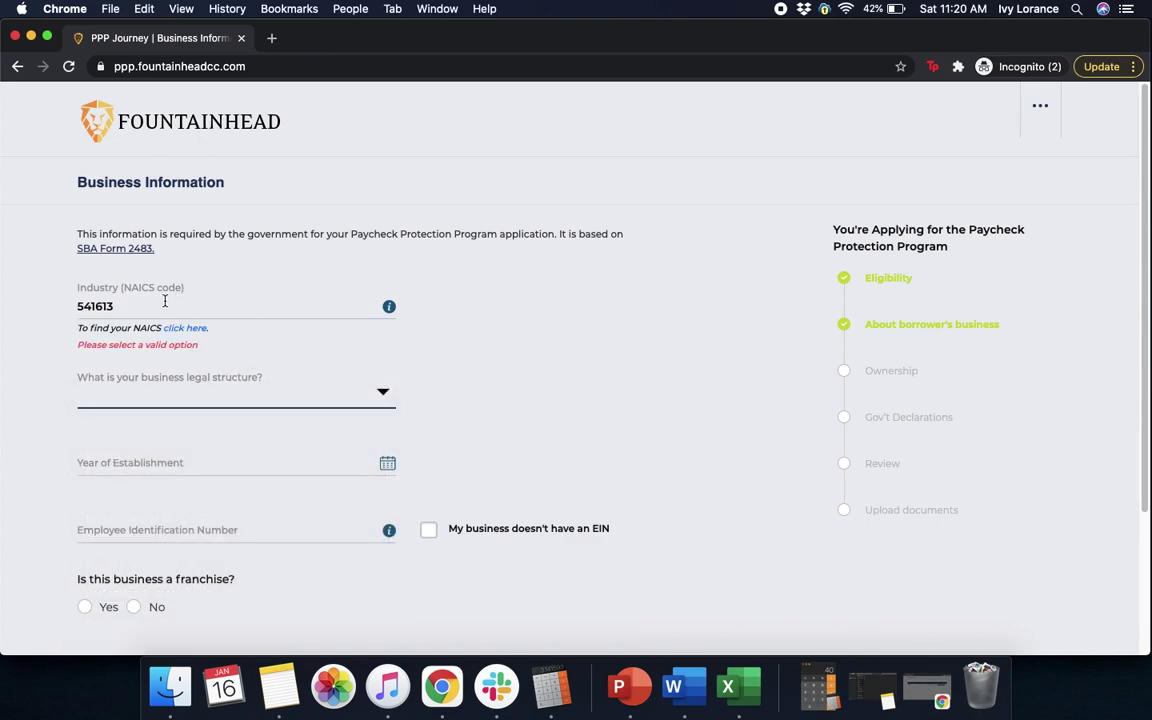
pyautogui.click(145, 310)
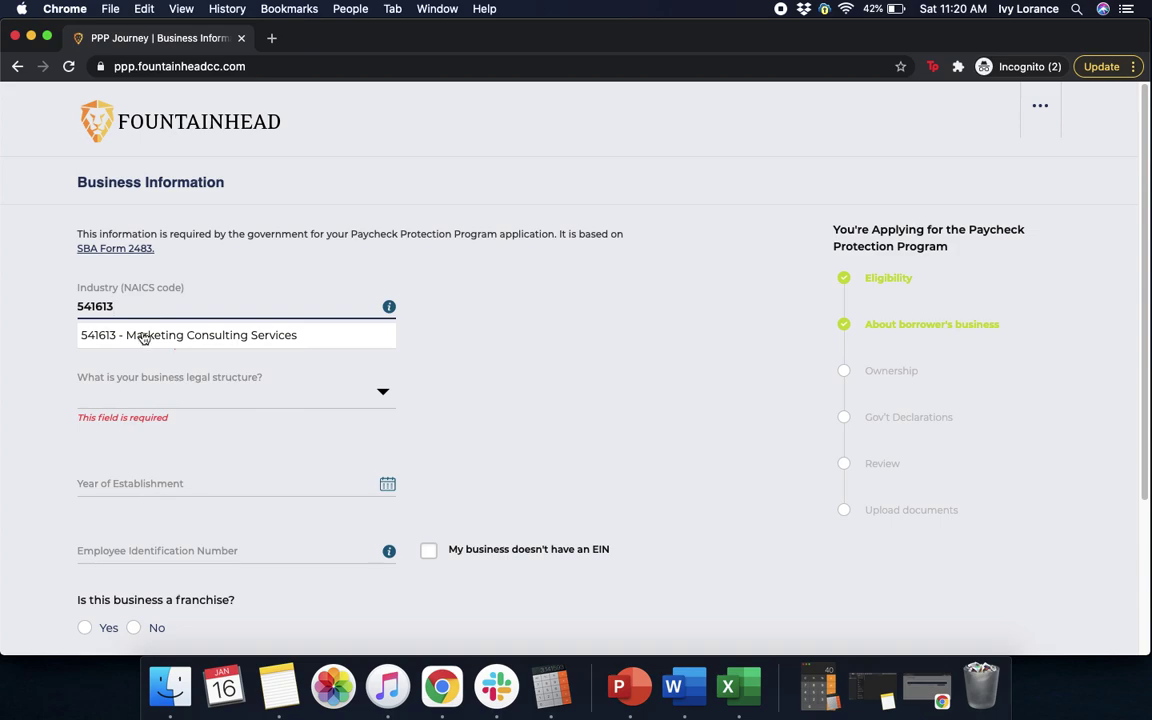
pyautogui.click(142, 335)
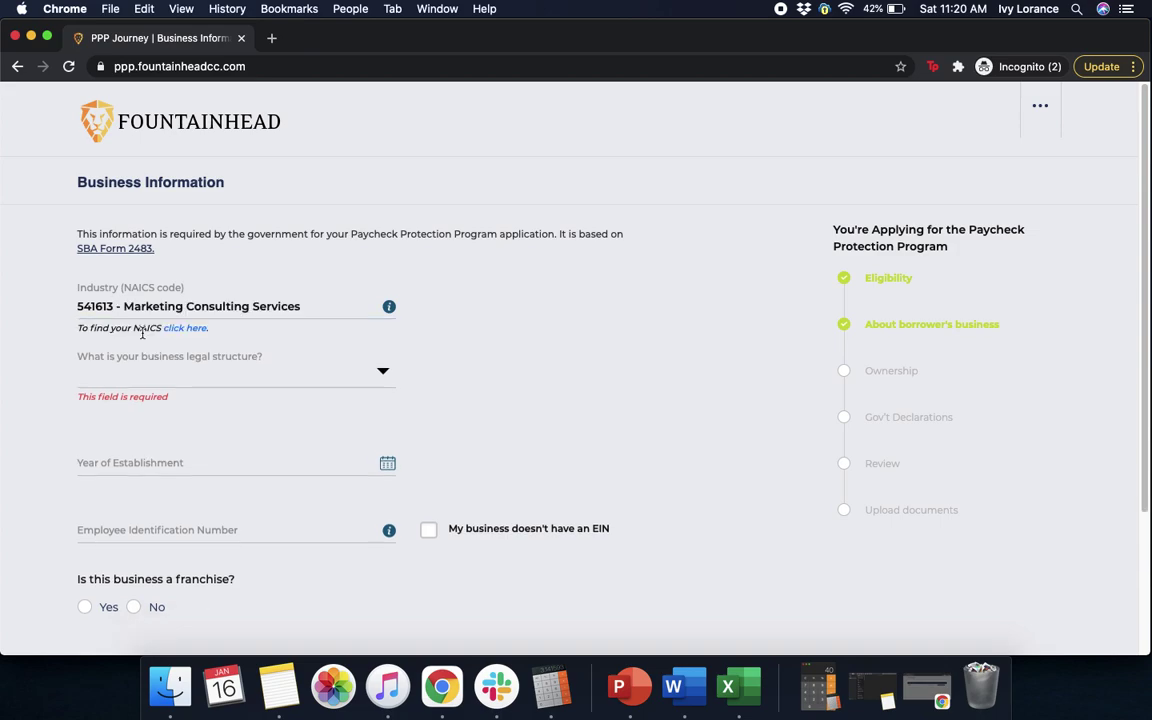
pyautogui.click(199, 378)
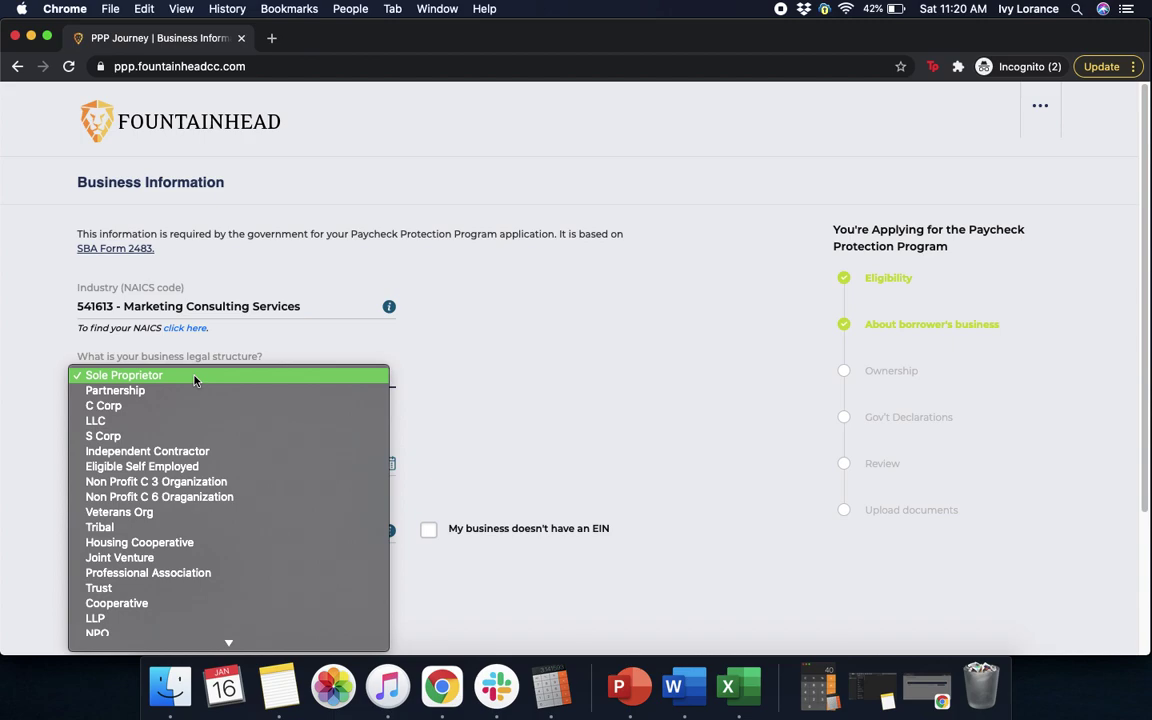
pyautogui.click(170, 437)
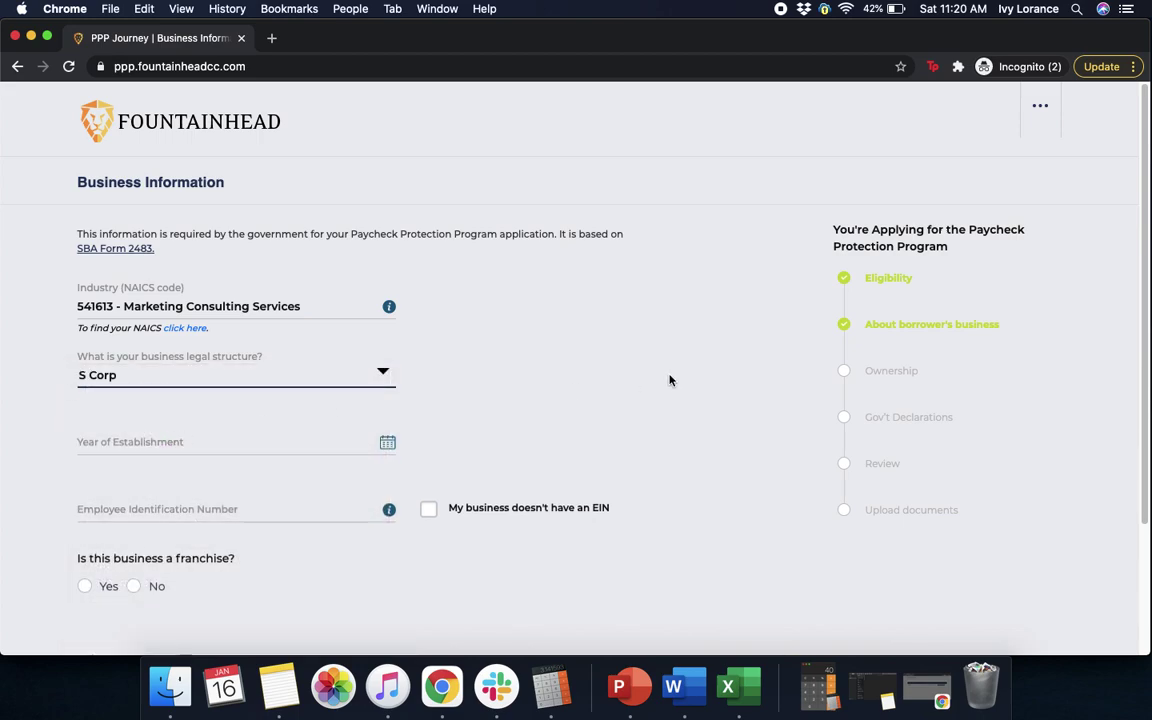
pyautogui.scroll(-4, 628, 389)
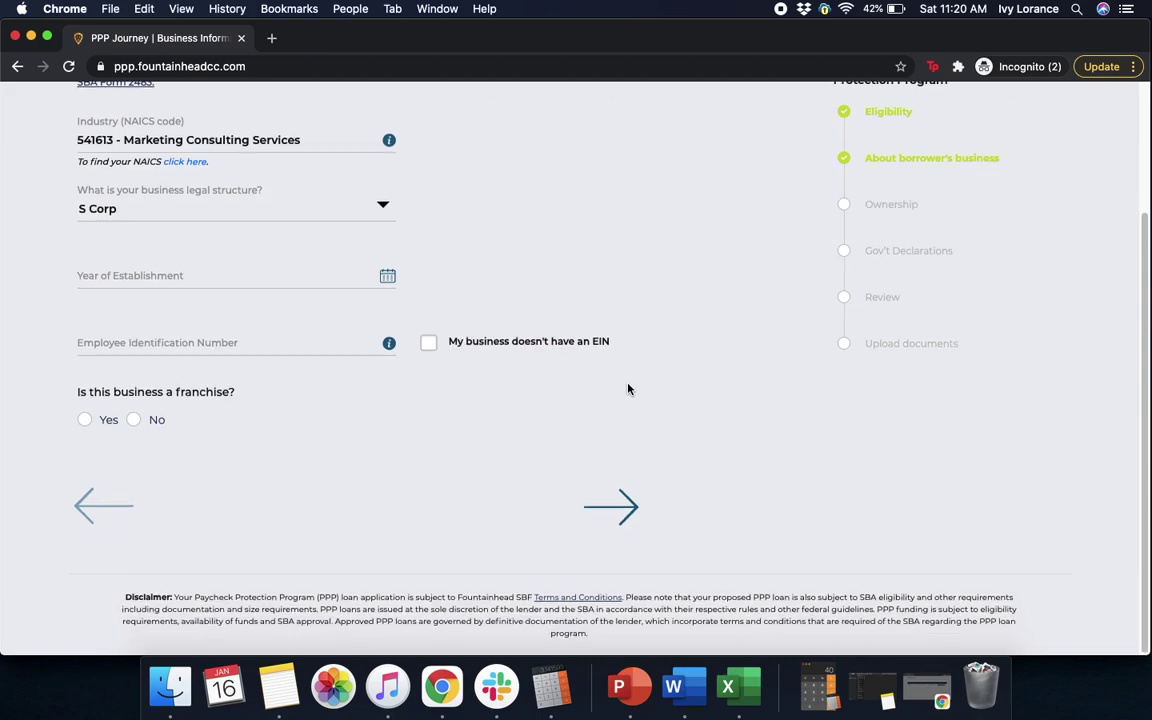
# - Set the Year of Establishment to 02/01/2012
pyautogui.click(178, 272)
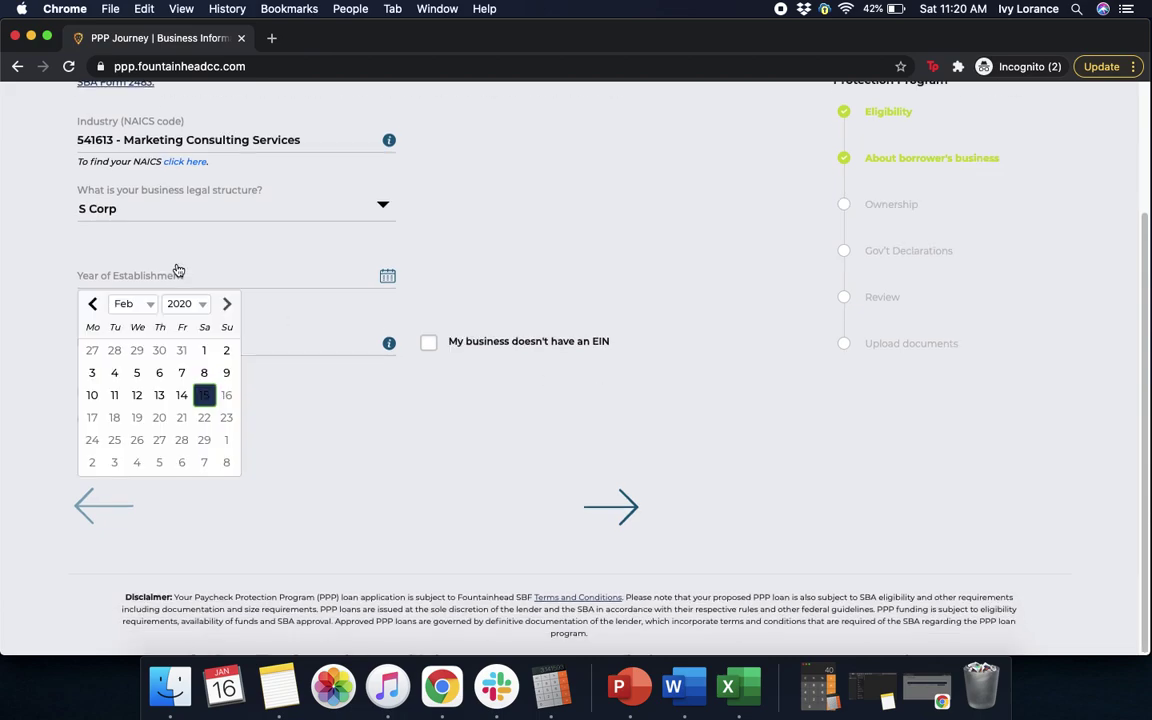
pyautogui.click(158, 273)
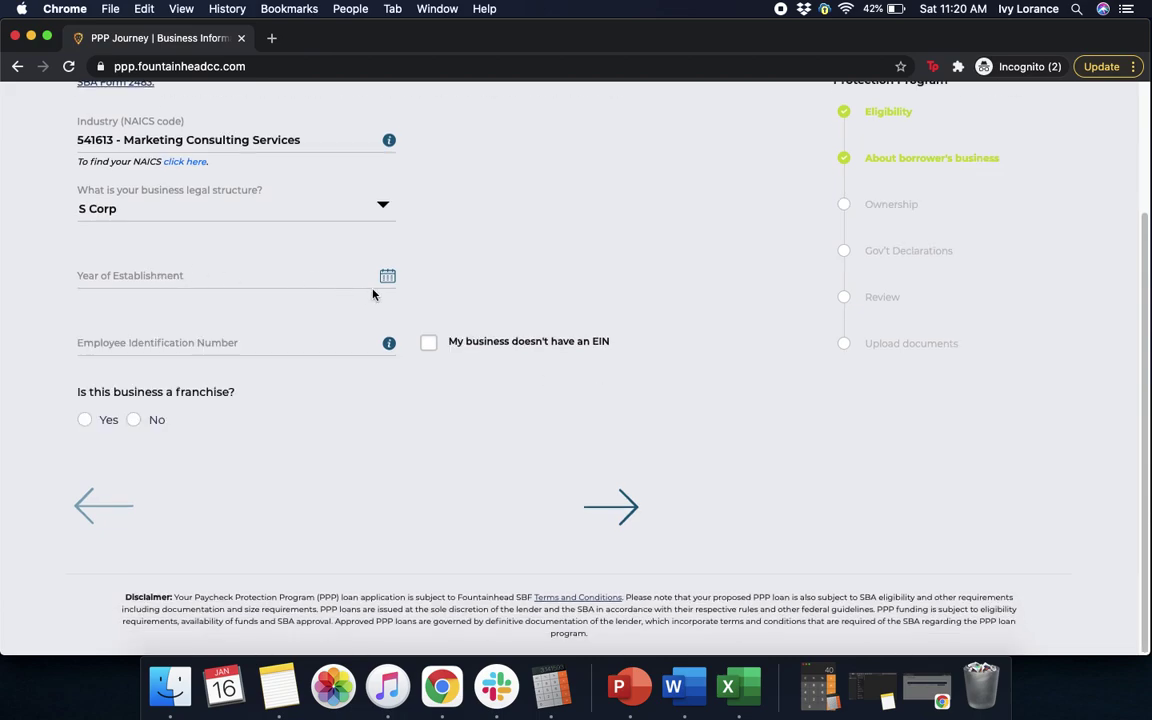
pyautogui.click(386, 279)
pyautogui.click(182, 303)
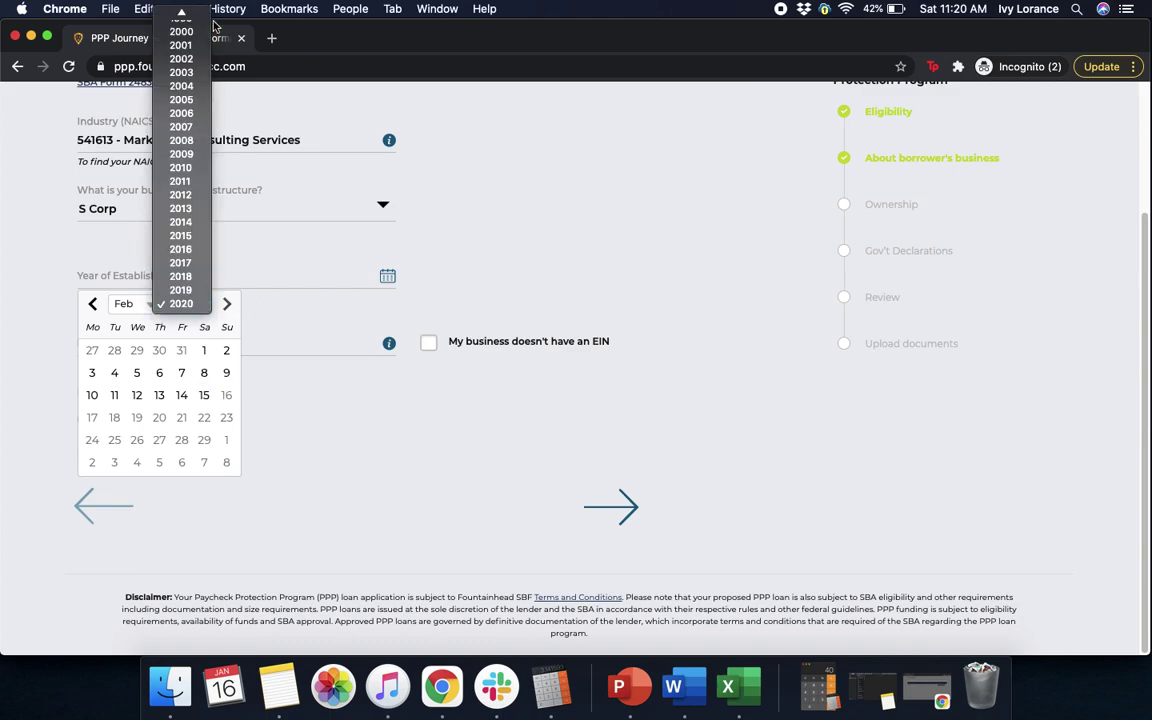
pyautogui.click(176, 194)
pyautogui.click(126, 306)
pyautogui.click(122, 304)
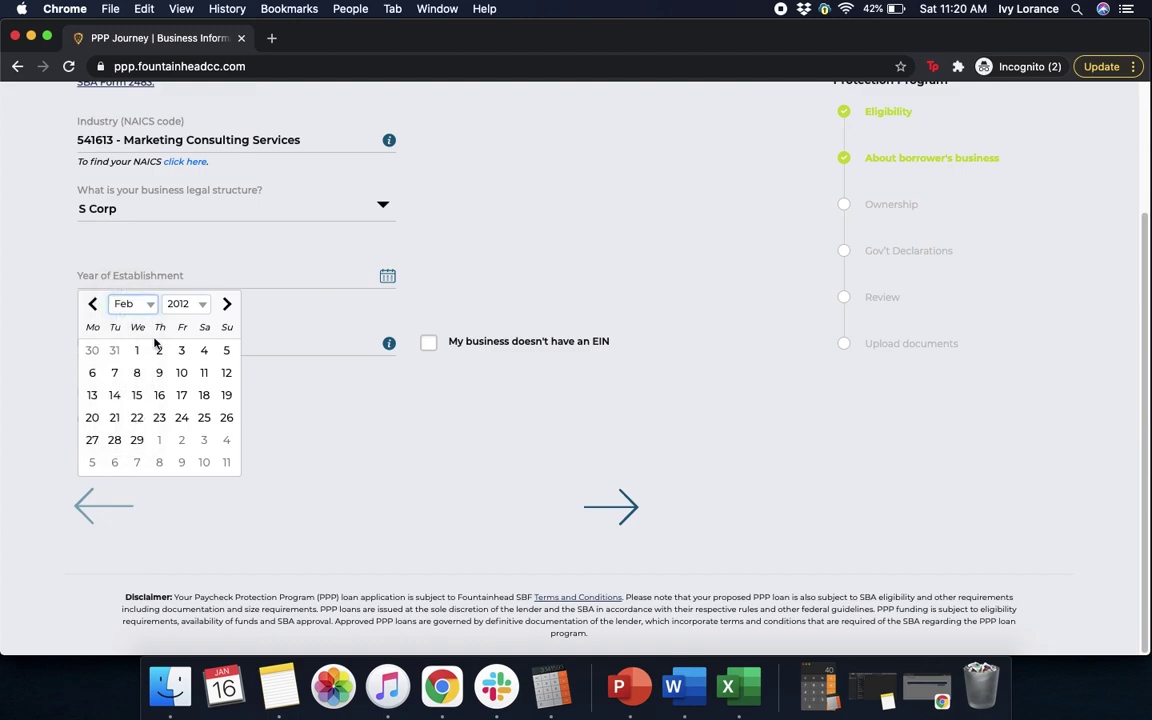
pyautogui.click(138, 351)
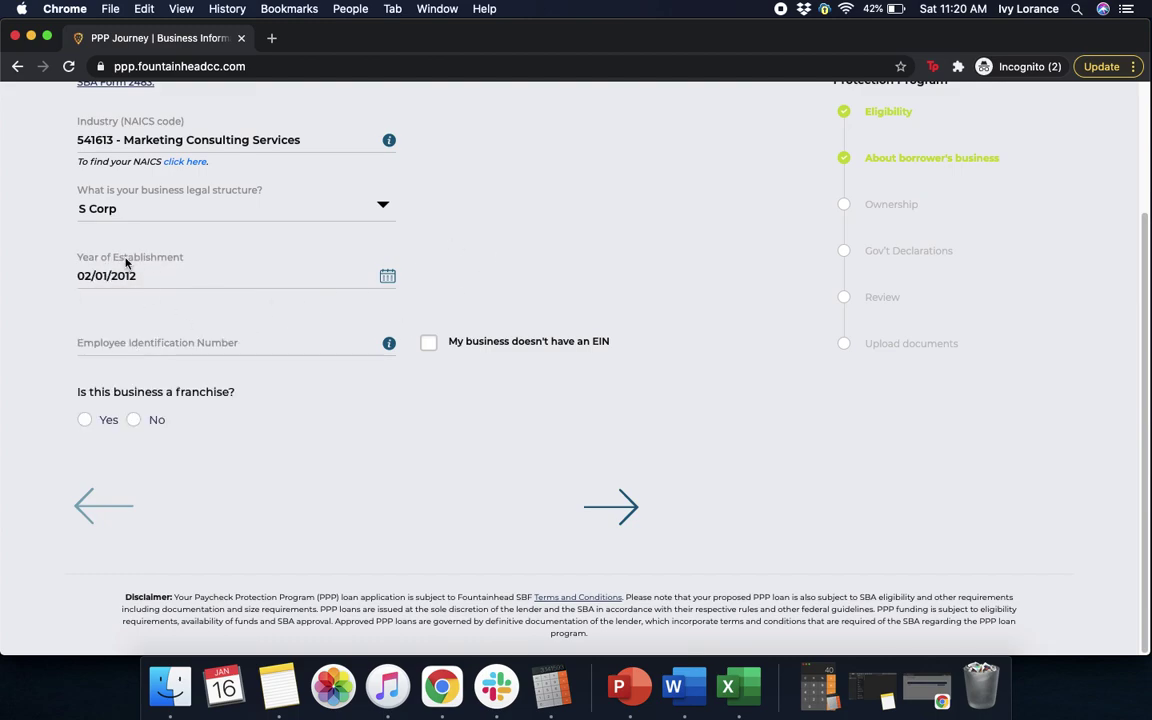
# - Enter the business's EIN, answer No to franchise, and continue to Ownership Information
pyautogui.click(174, 343)
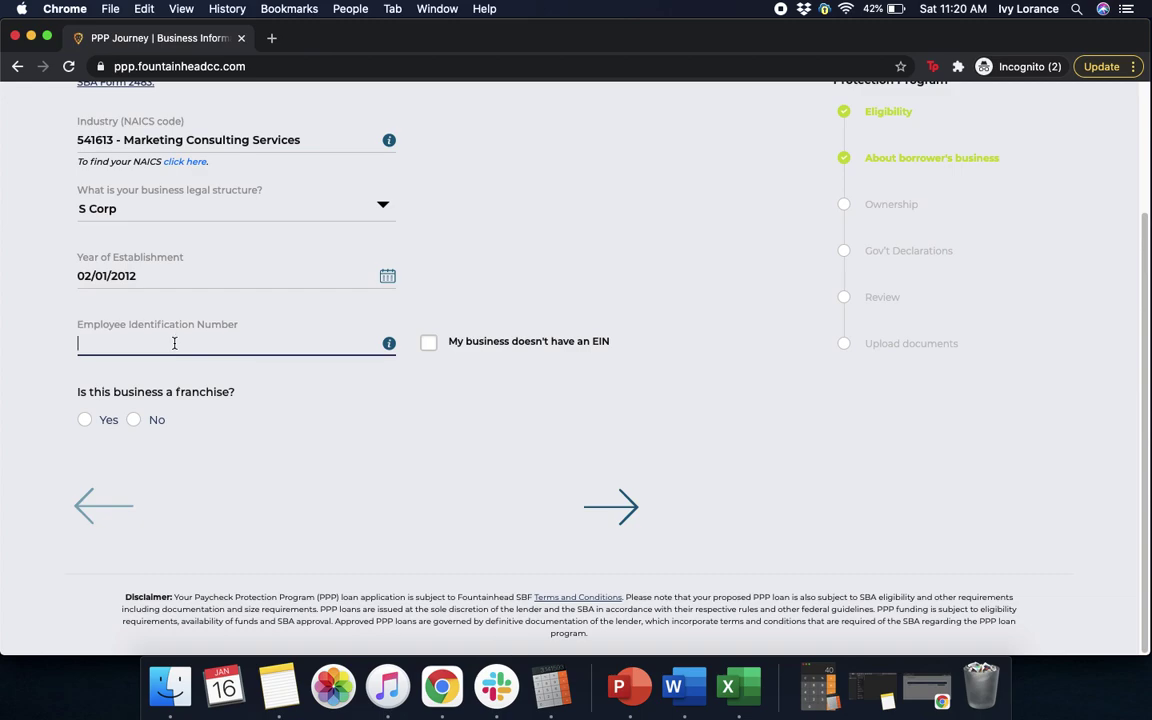
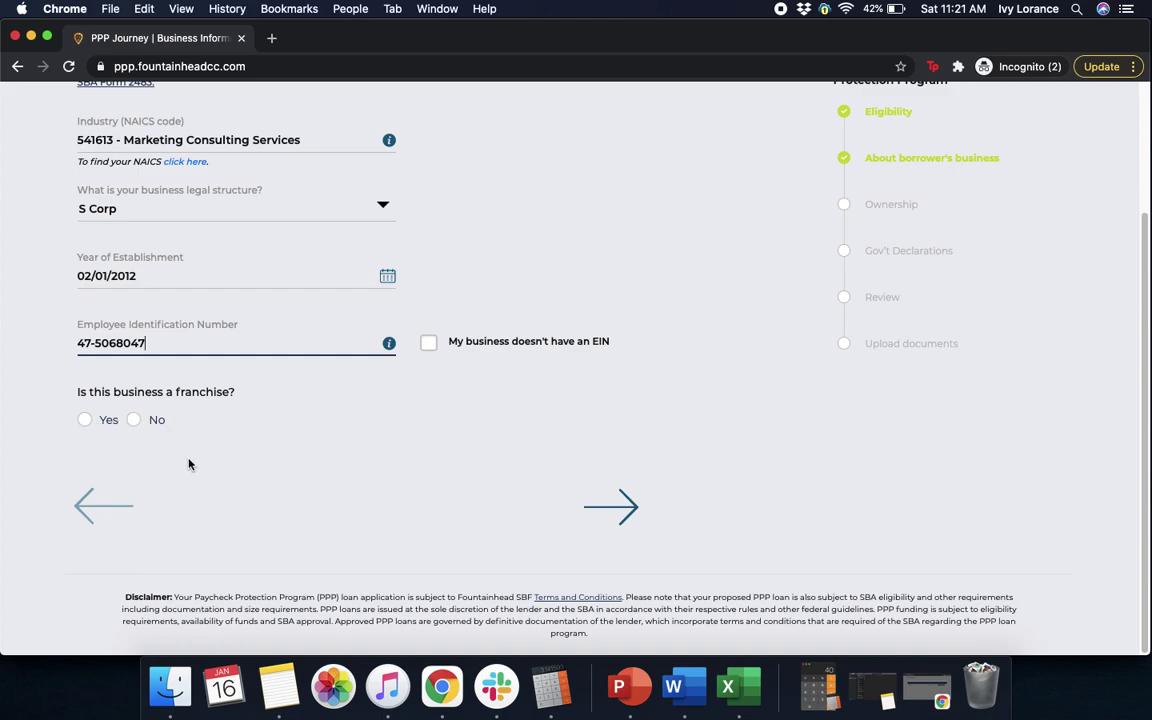
pyautogui.click(137, 421)
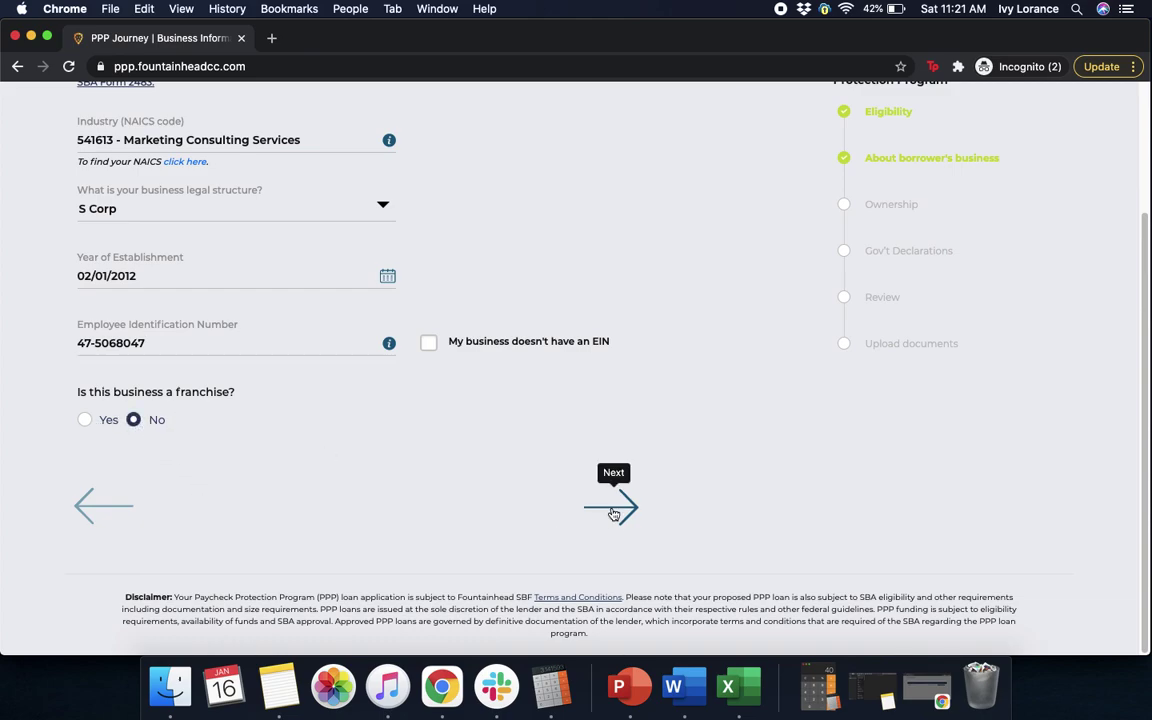
pyautogui.click(614, 507)
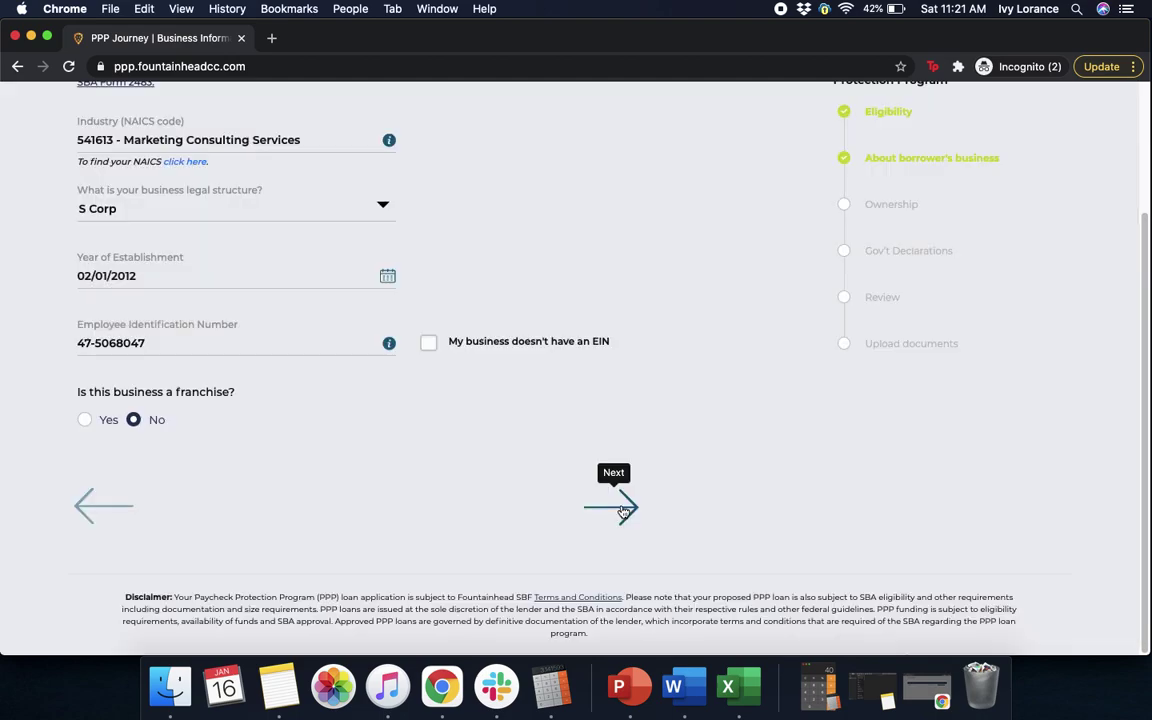
pyautogui.click(622, 509)
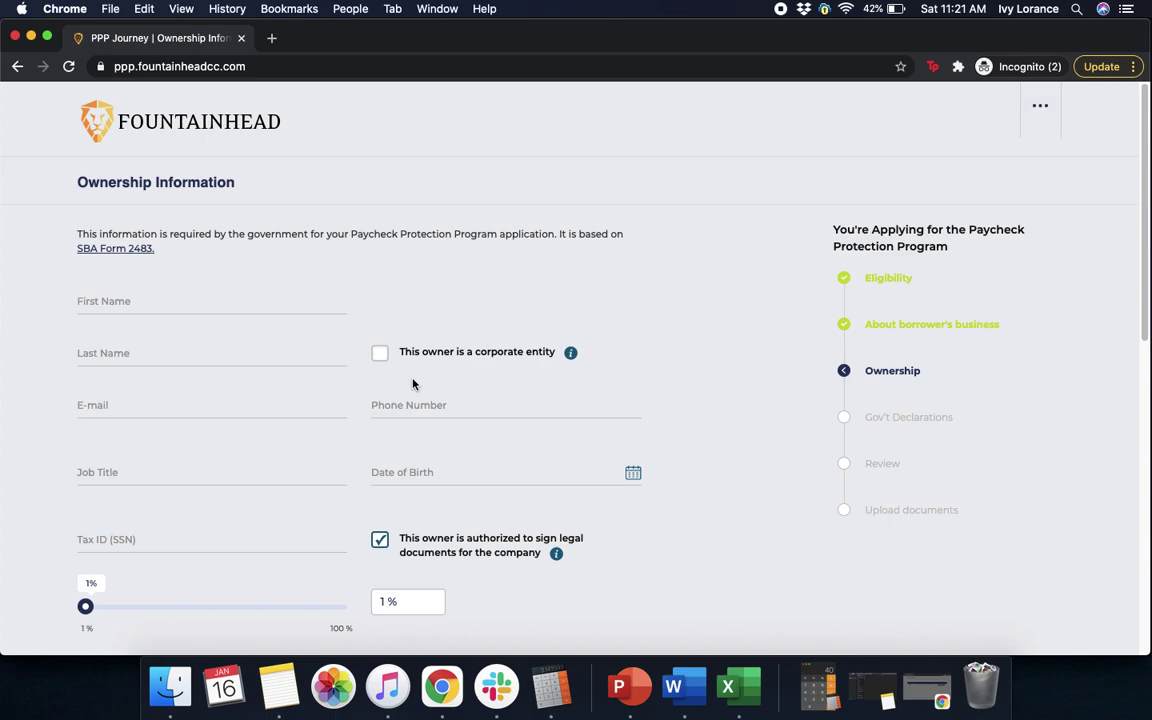
# - Enter the owner's first and last name, correcting a typo in the last name
pyautogui.click(211, 300)
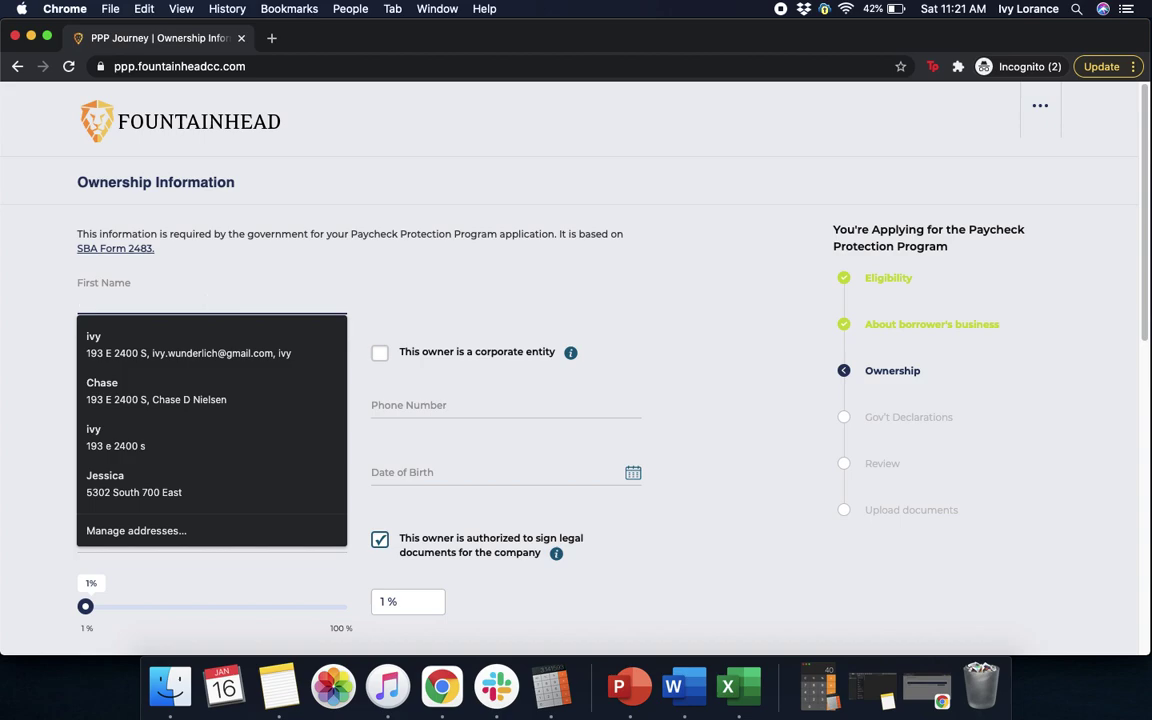
pyautogui.click(166, 362)
pyautogui.click(519, 294)
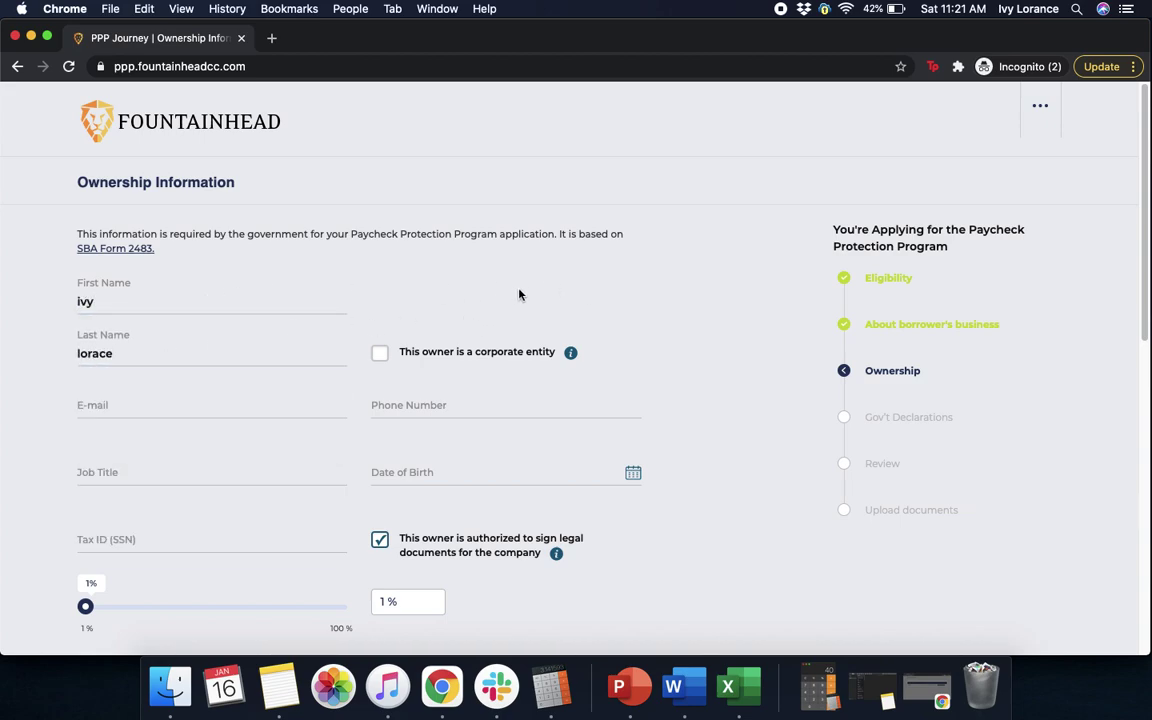
pyautogui.click(200, 358)
pyautogui.press('BackSpace')
pyautogui.press('BackSpace')
pyautogui.click(429, 332)
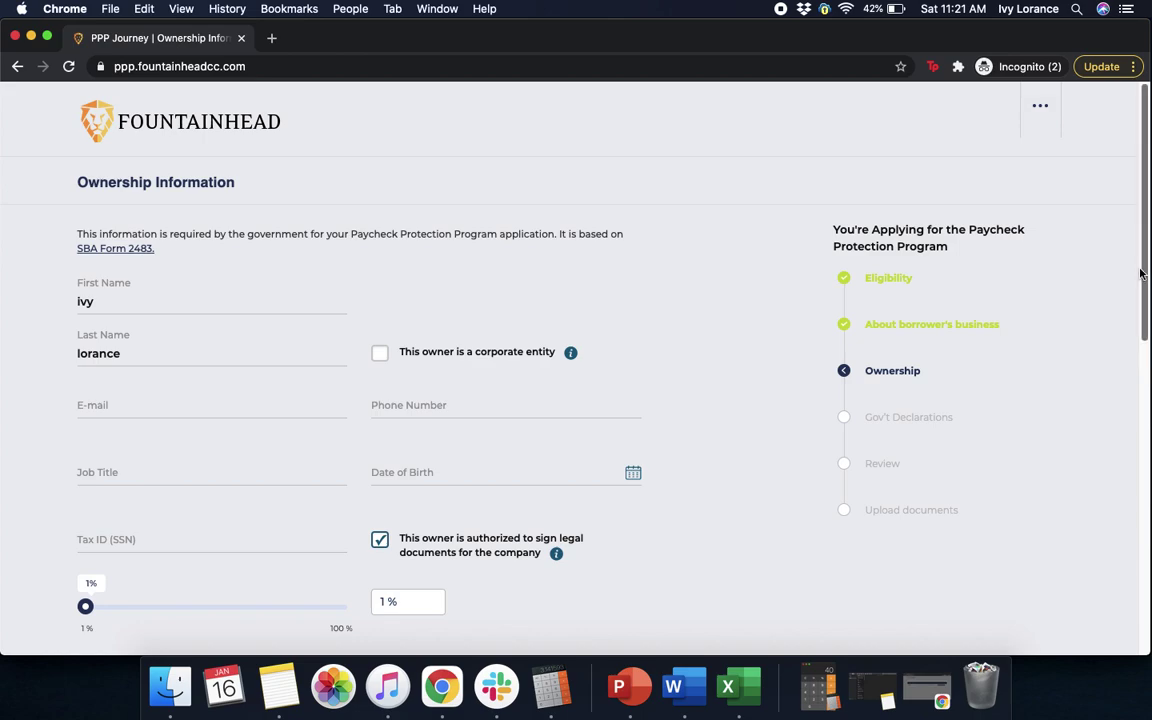
pyautogui.moveTo(1143, 258); pyautogui.dragTo(1144, 344)
# - Fill in the owner's e-mail, phone number and job title 'owner'
pyautogui.click(244, 268)
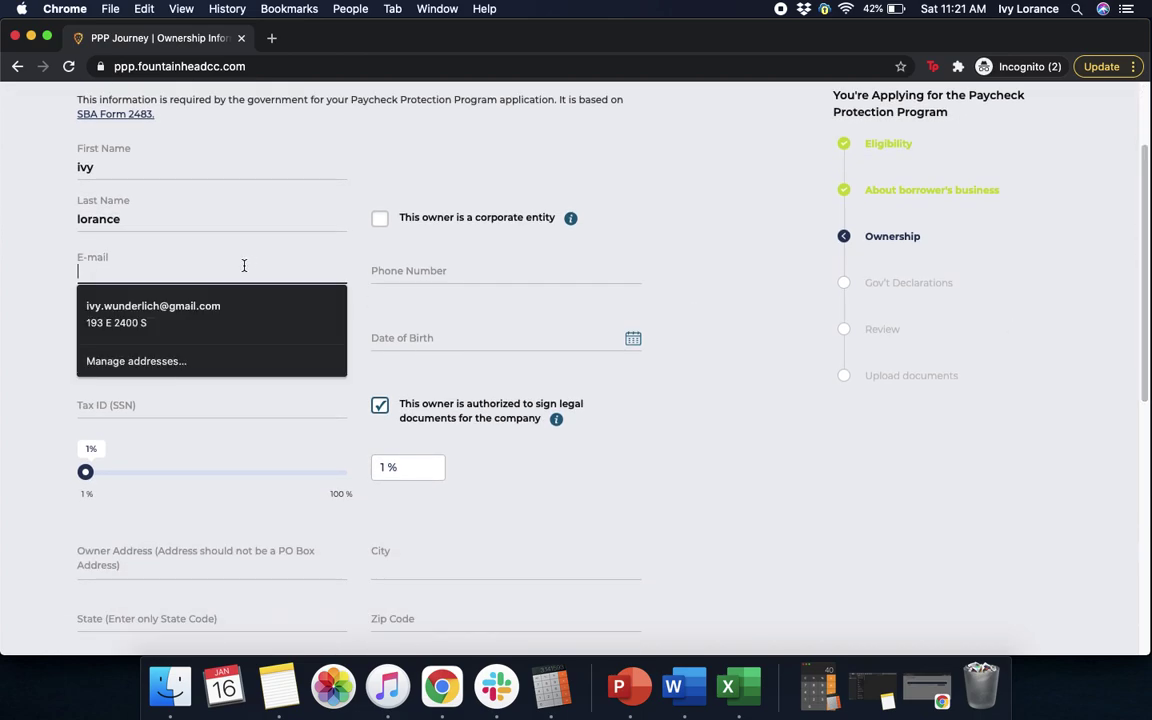
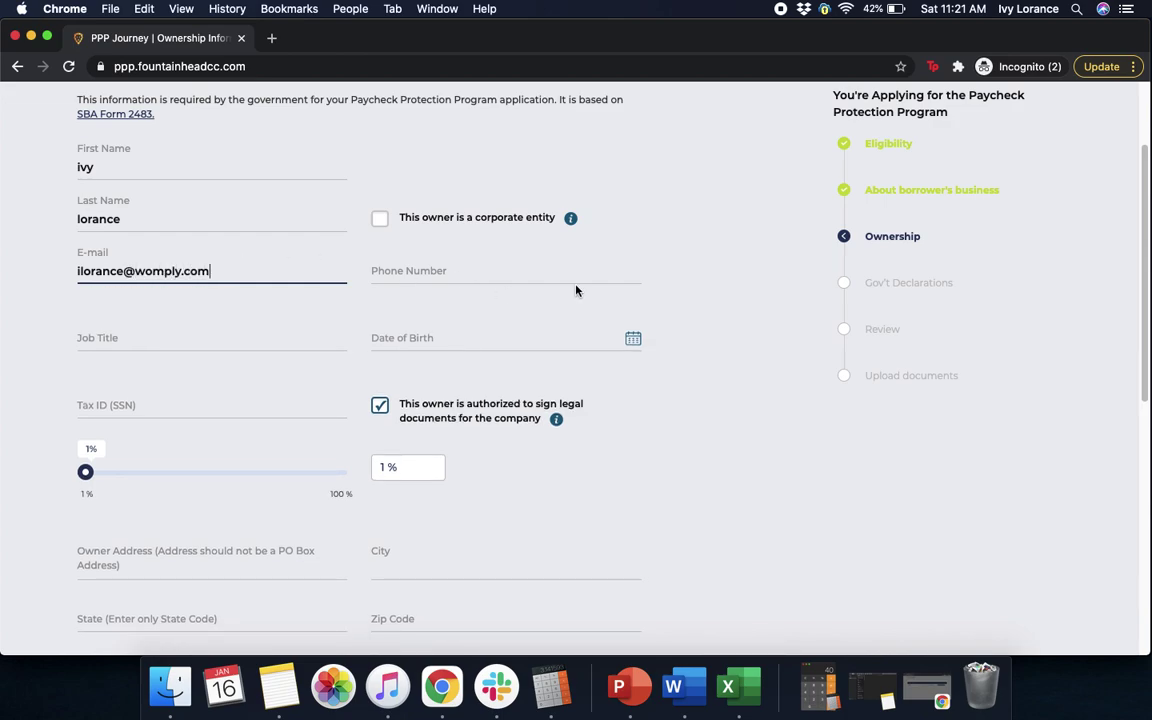
pyautogui.click(603, 257)
pyautogui.click(465, 279)
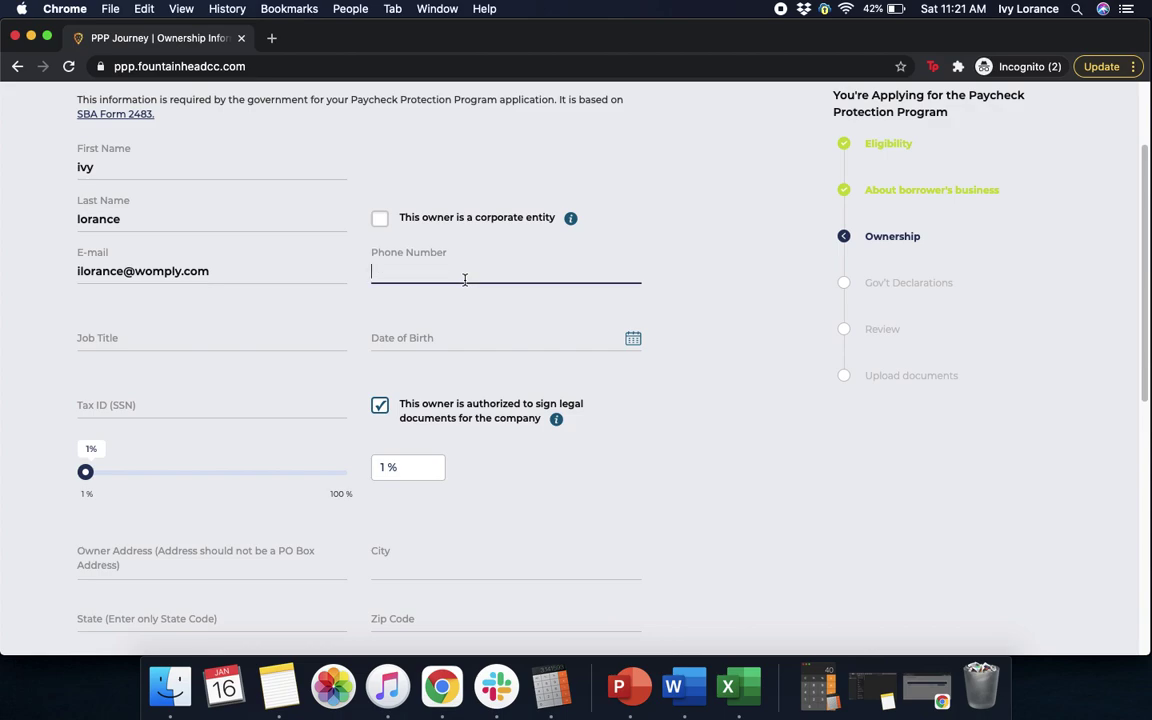
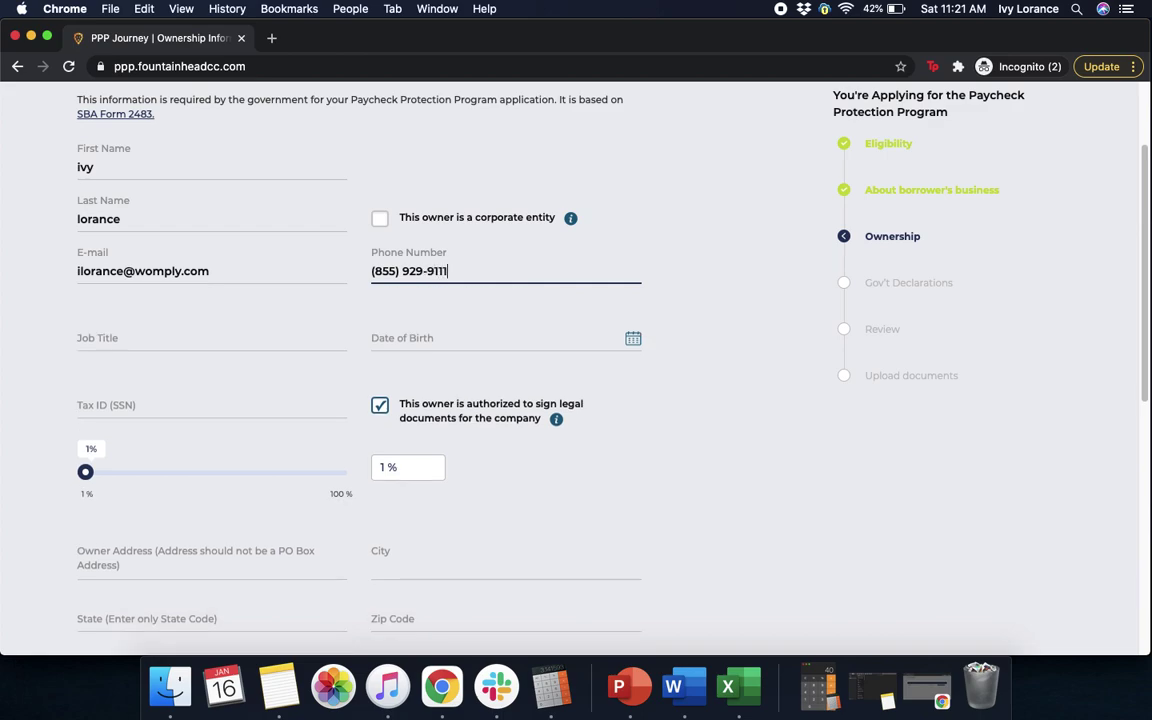
pyautogui.click(249, 332)
pyautogui.write('ownde')
pyautogui.press('BackSpace')
pyautogui.press('BackSpace')
pyautogui.write('er')
# - Pick the owner's date of birth from the calendar
pyautogui.click(458, 342)
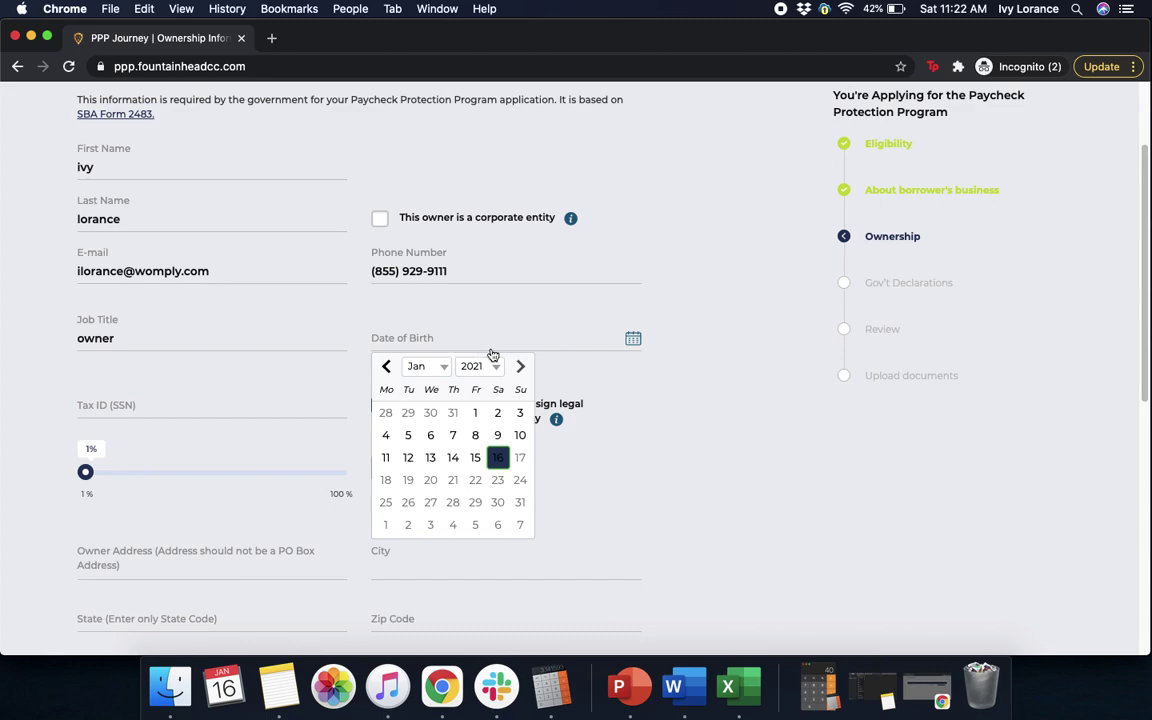
pyautogui.click(441, 370)
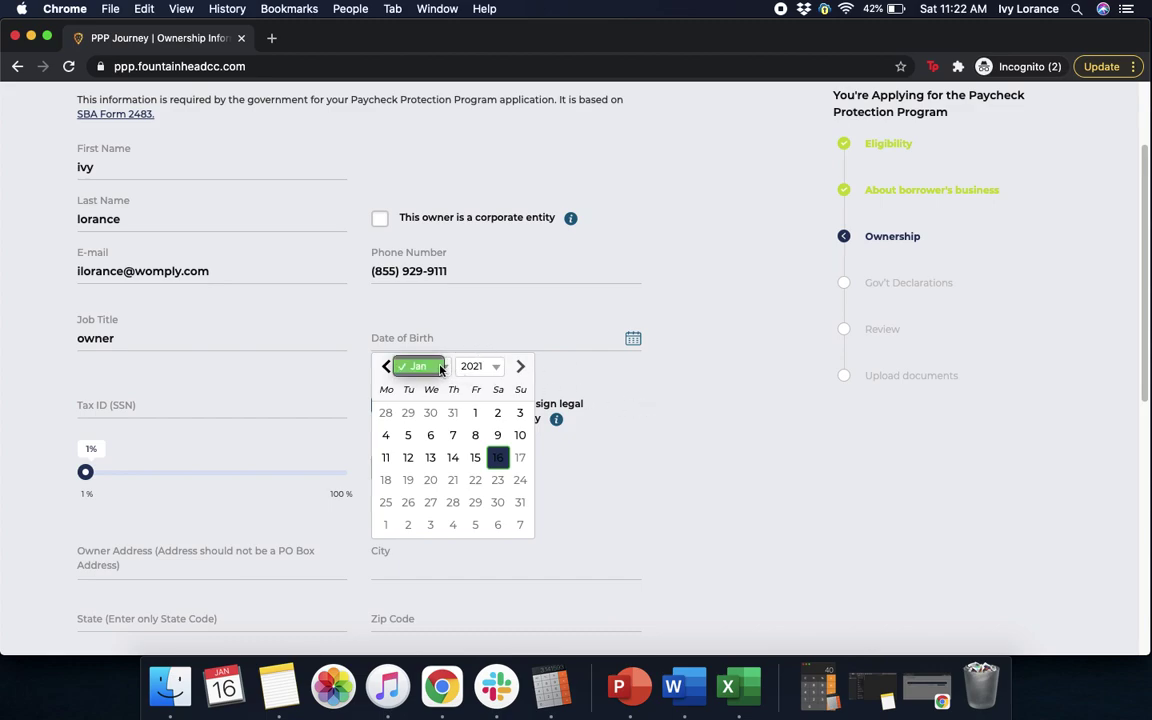
pyautogui.click(474, 368)
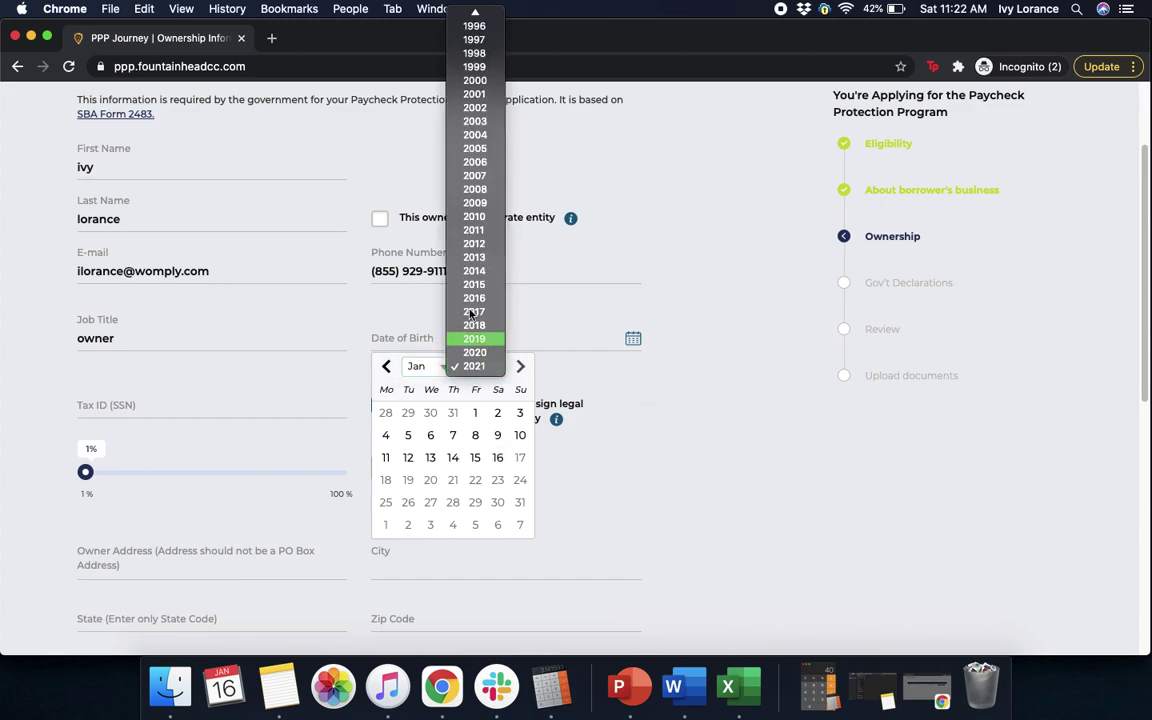
pyautogui.moveTo(481, 16)
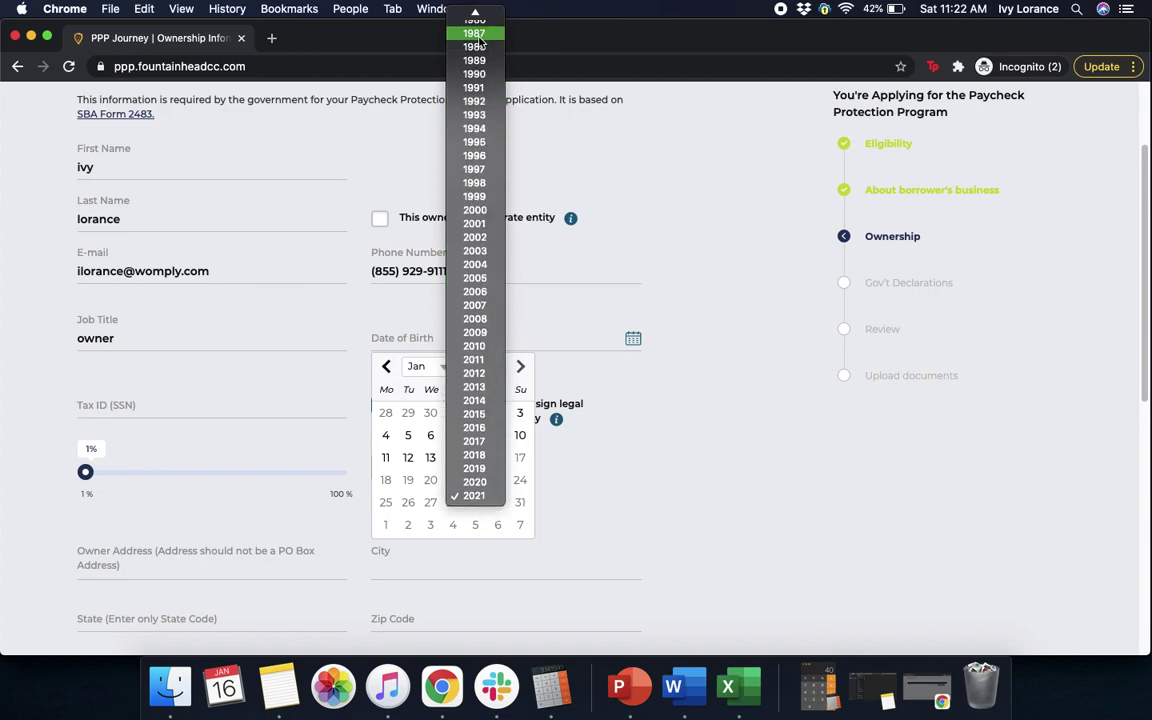
pyautogui.click(493, 224)
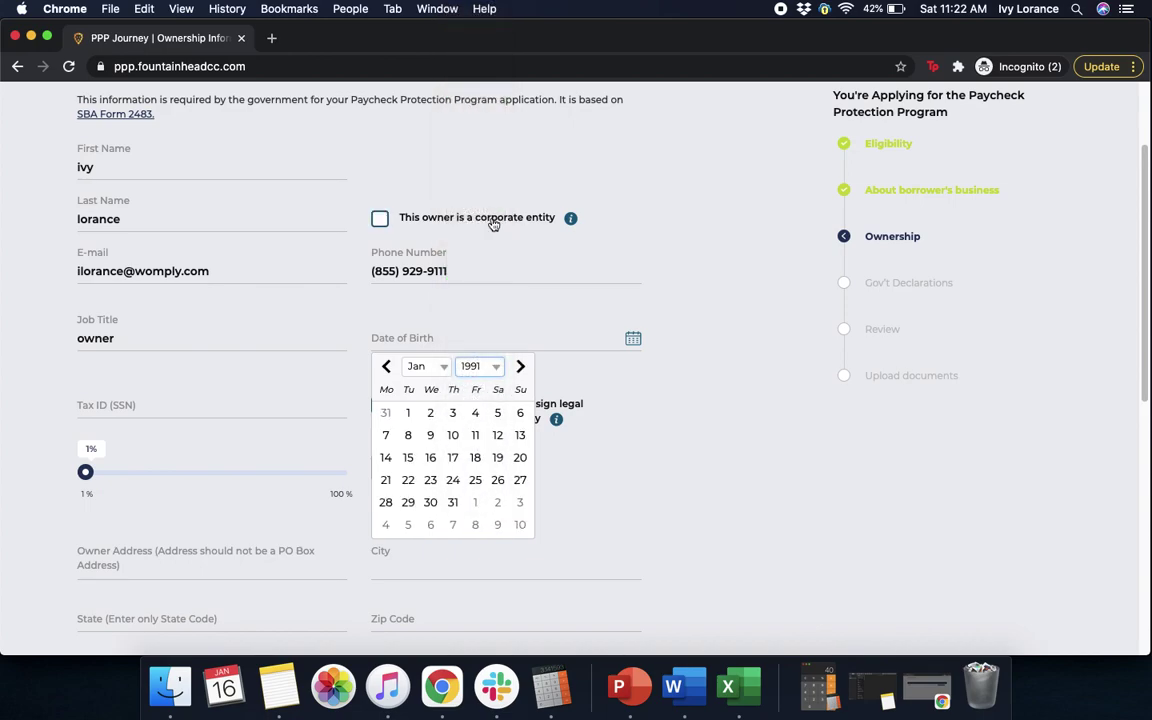
pyautogui.click(420, 366)
pyautogui.click(420, 381)
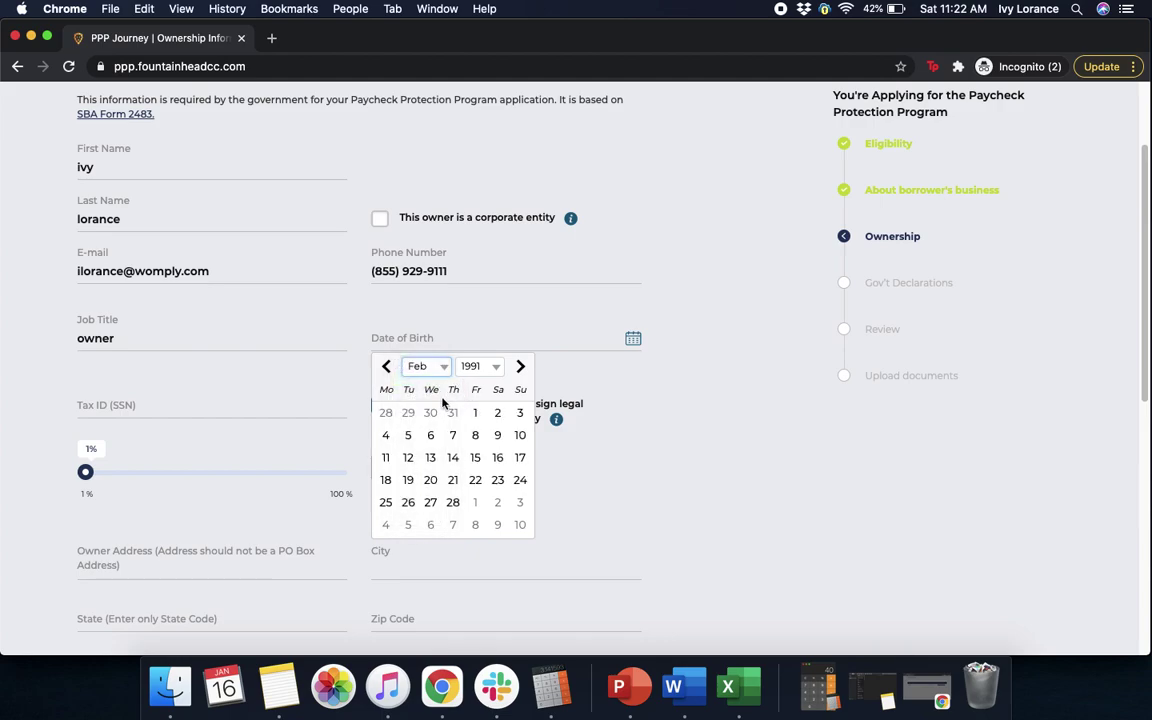
pyautogui.click(430, 502)
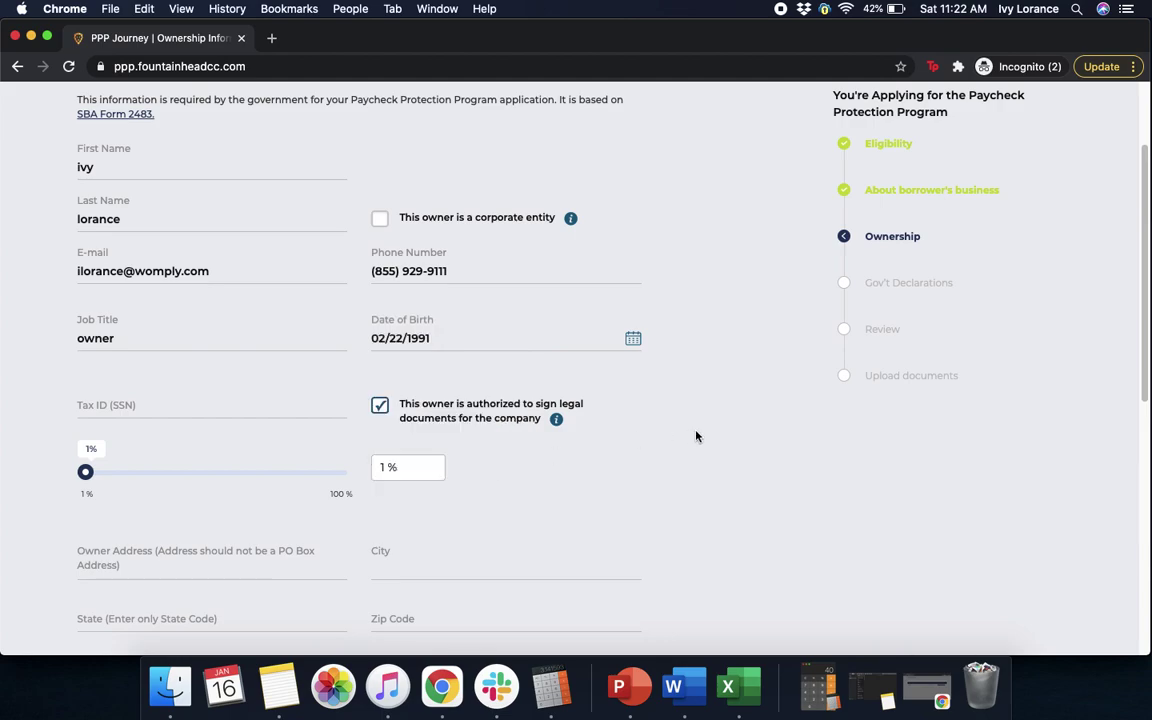
# - Enter the owner's Tax ID (SSN)
pyautogui.click(218, 410)
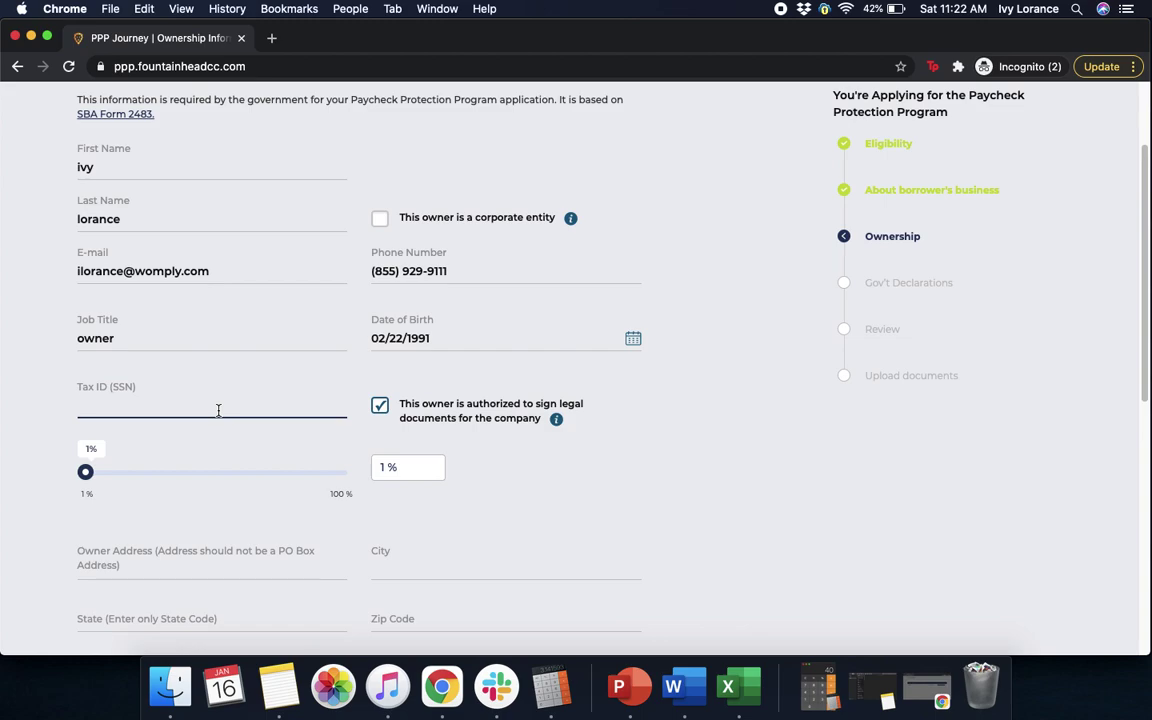
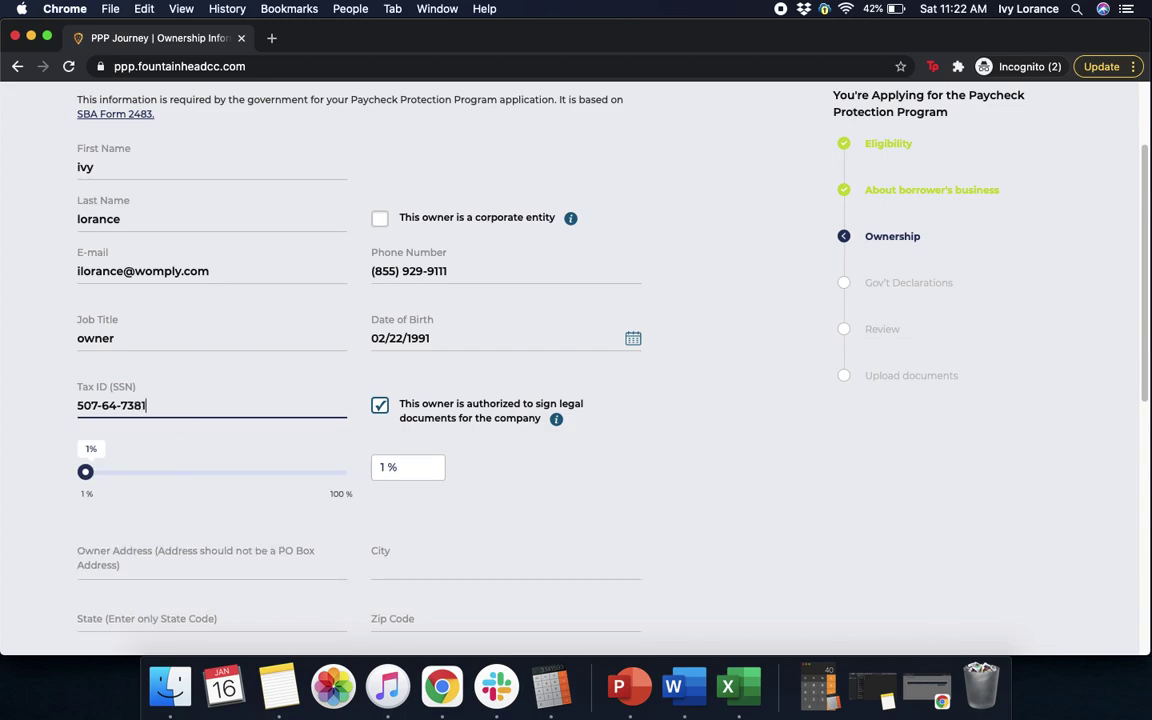
pyautogui.click(677, 455)
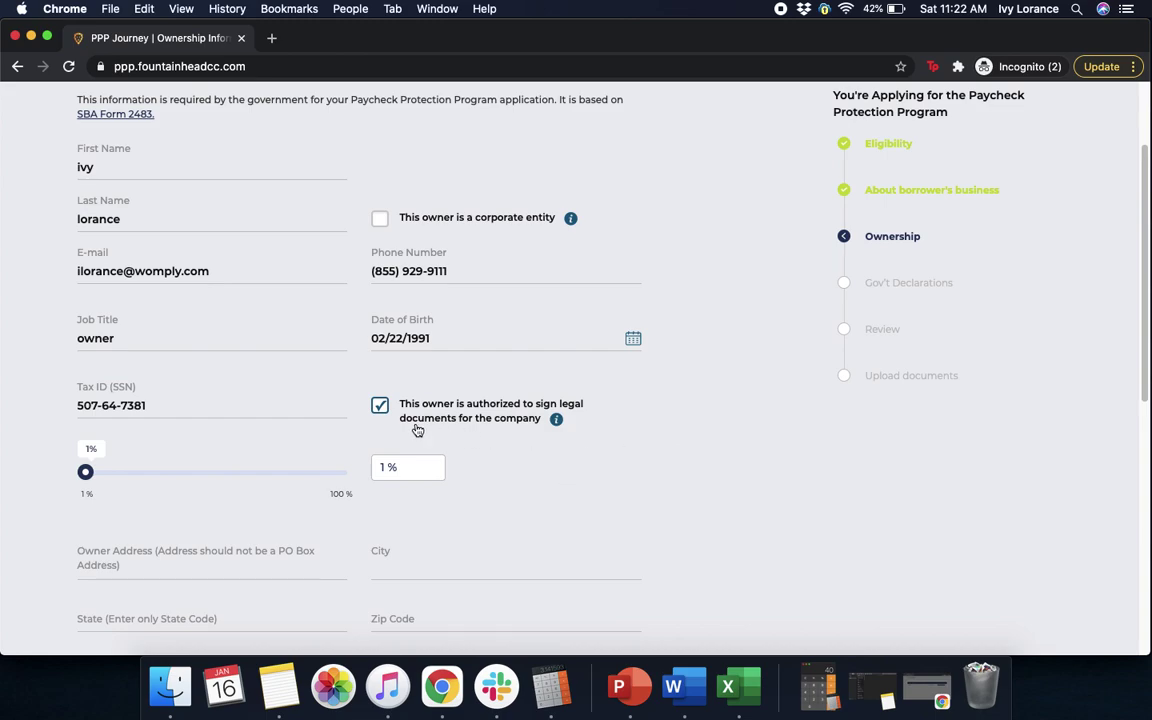
pyautogui.scroll(-2, 750, 444)
pyautogui.scroll(-6, 750, 444)
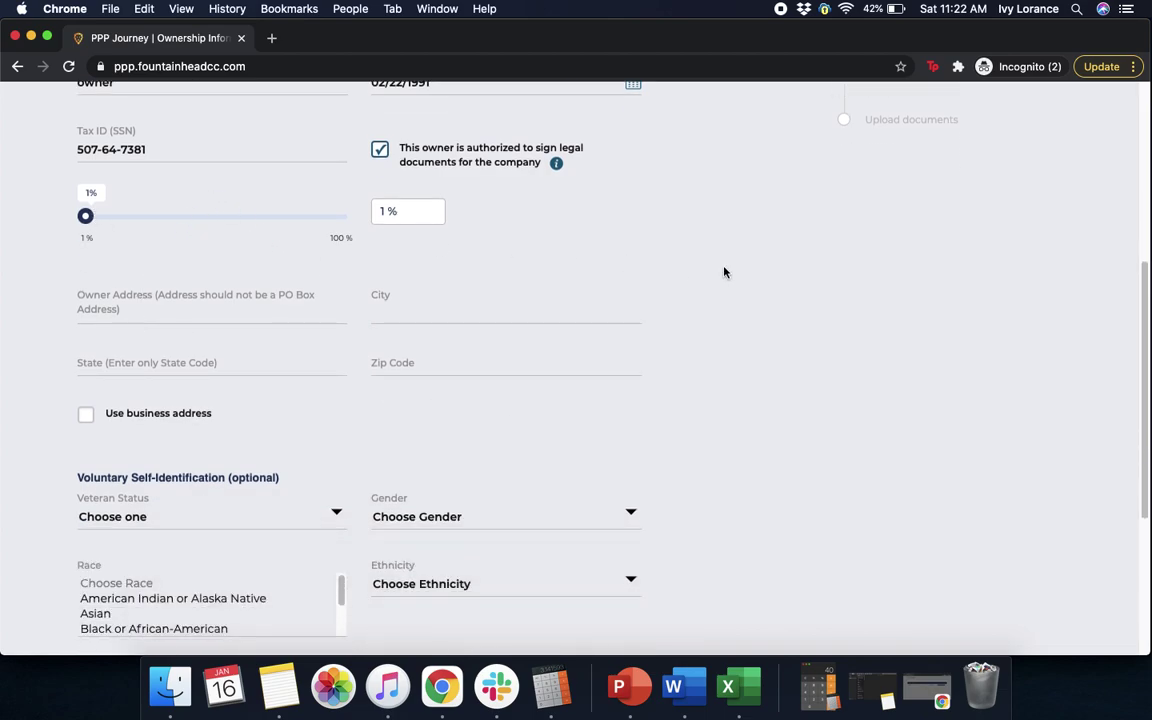
pyautogui.scroll(-3, 869, 348)
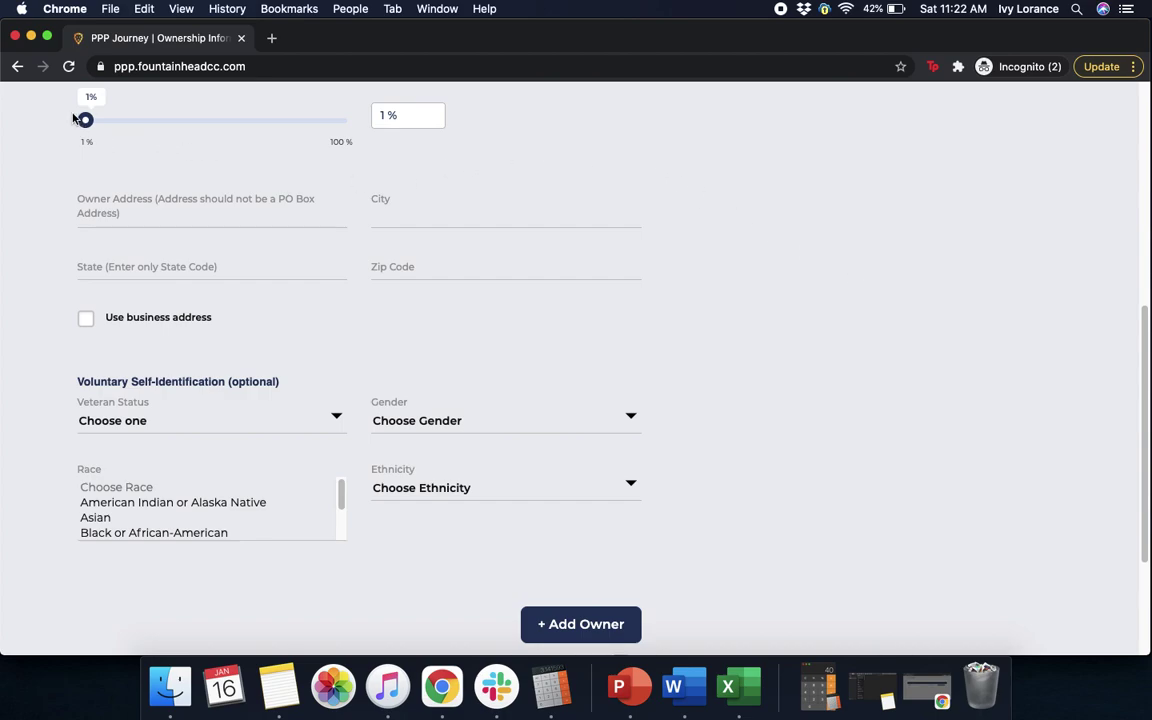
pyautogui.moveTo(88, 120); pyautogui.dragTo(419, 129)
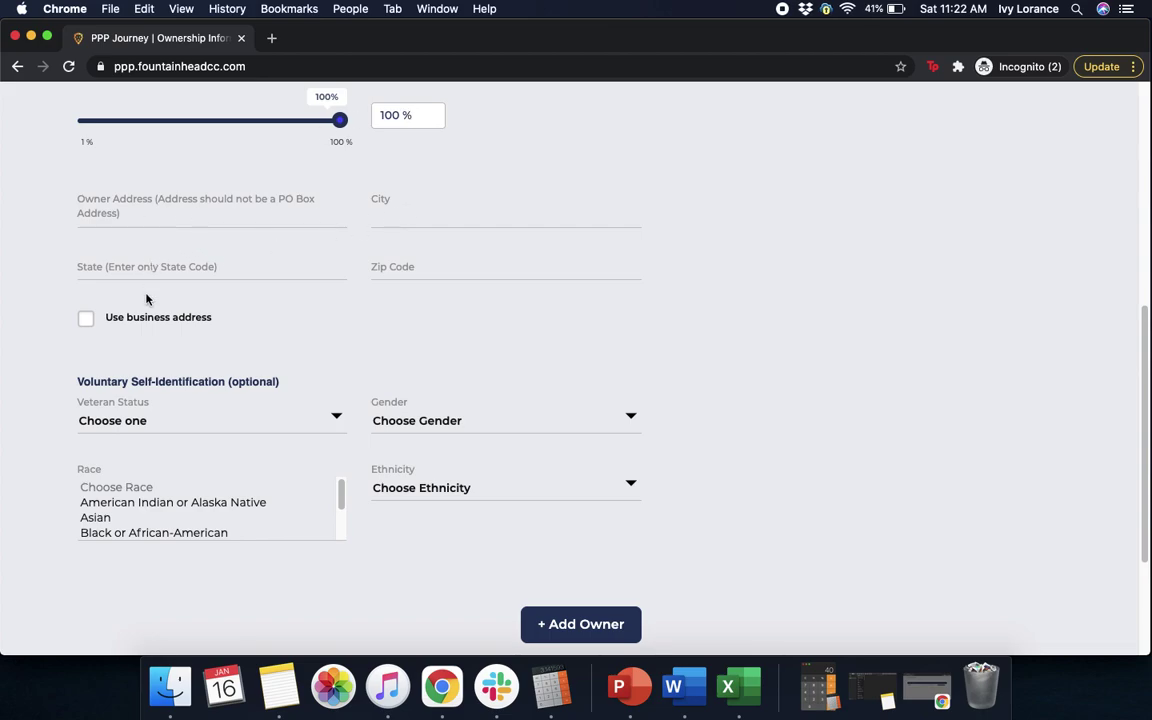
# - Enter the owner's street address, city, two-letter state code and ZIP code in the Ownership form
pyautogui.click(224, 215)
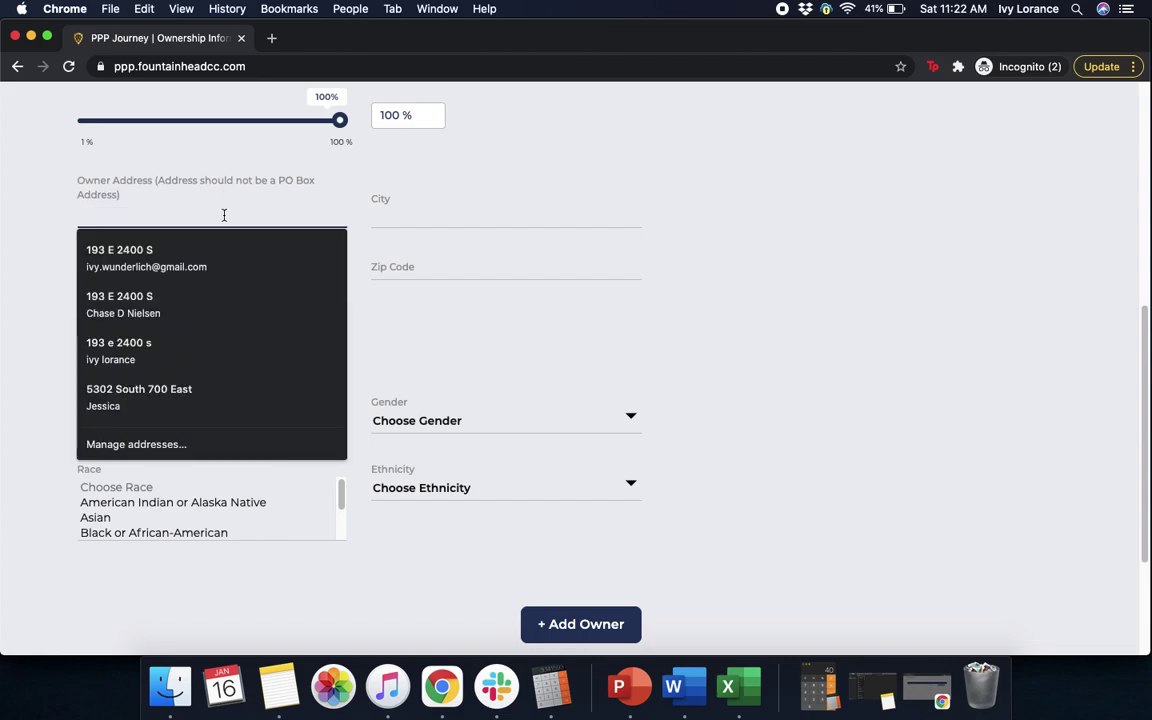
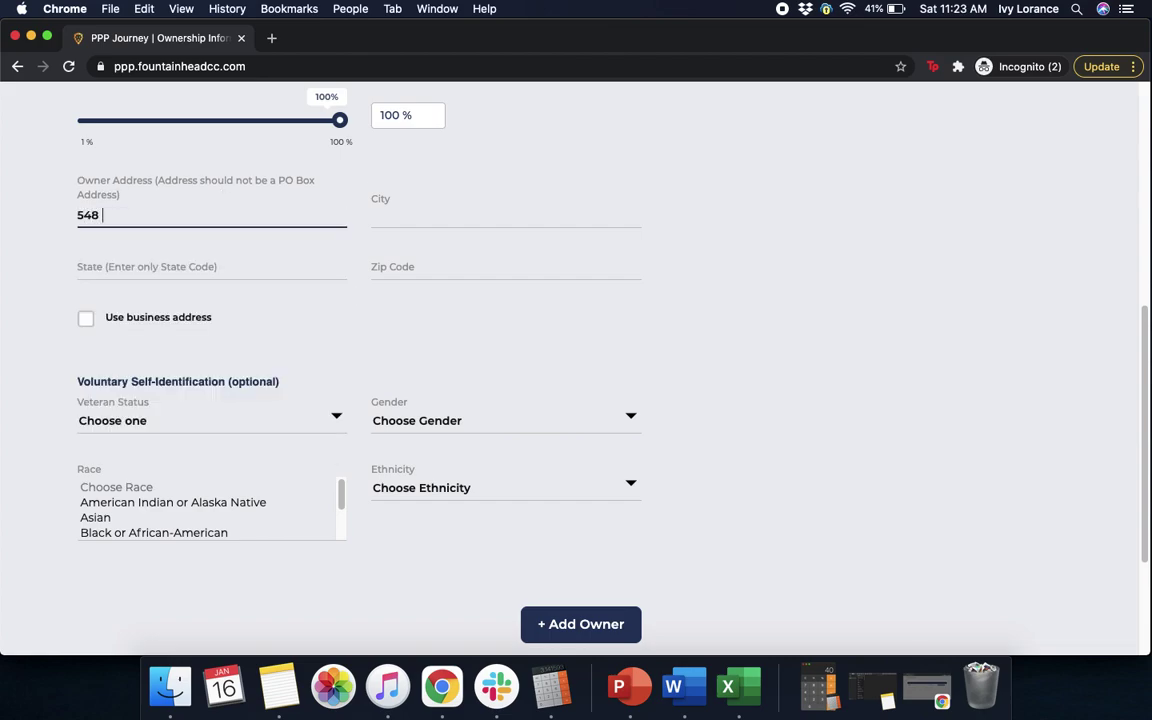
pyautogui.click(397, 214)
pyautogui.write('san francisco')
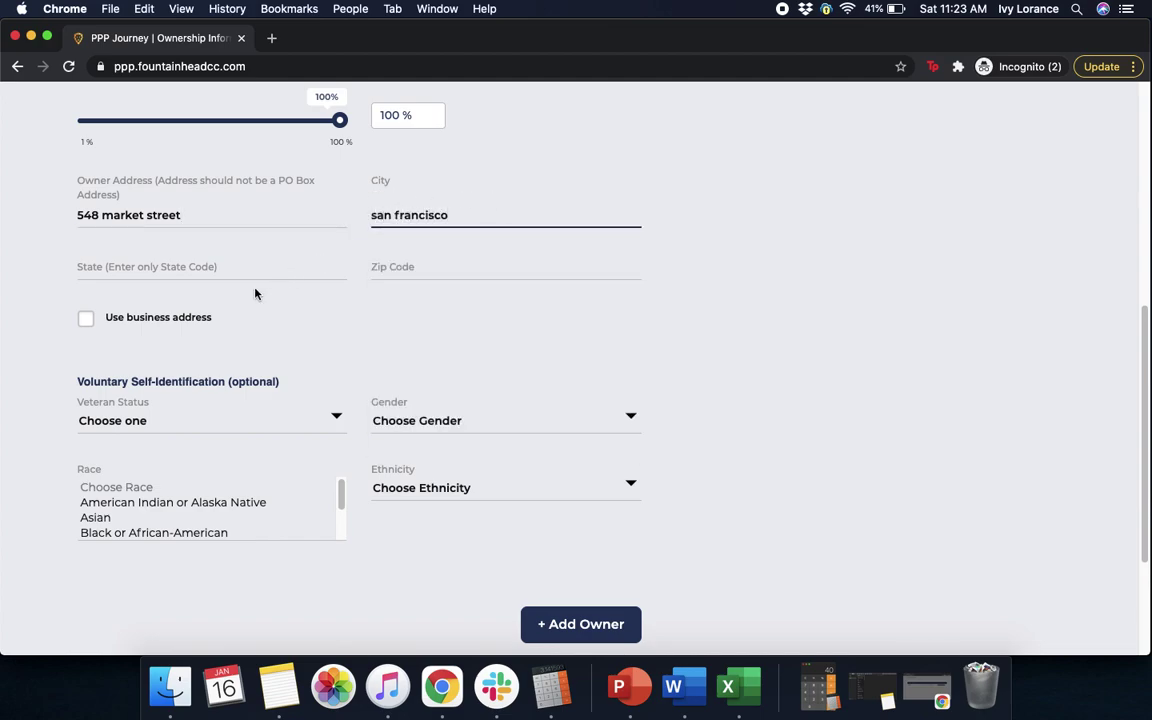
pyautogui.click(220, 275)
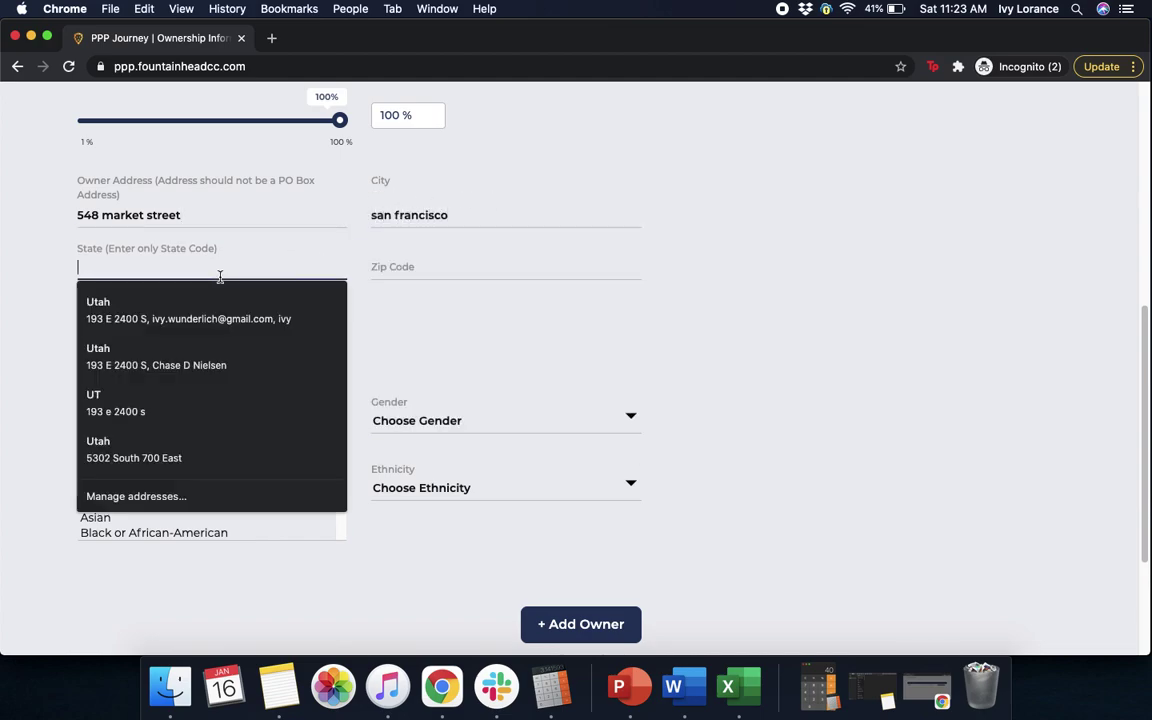
pyautogui.write('CA')
pyautogui.click(420, 265)
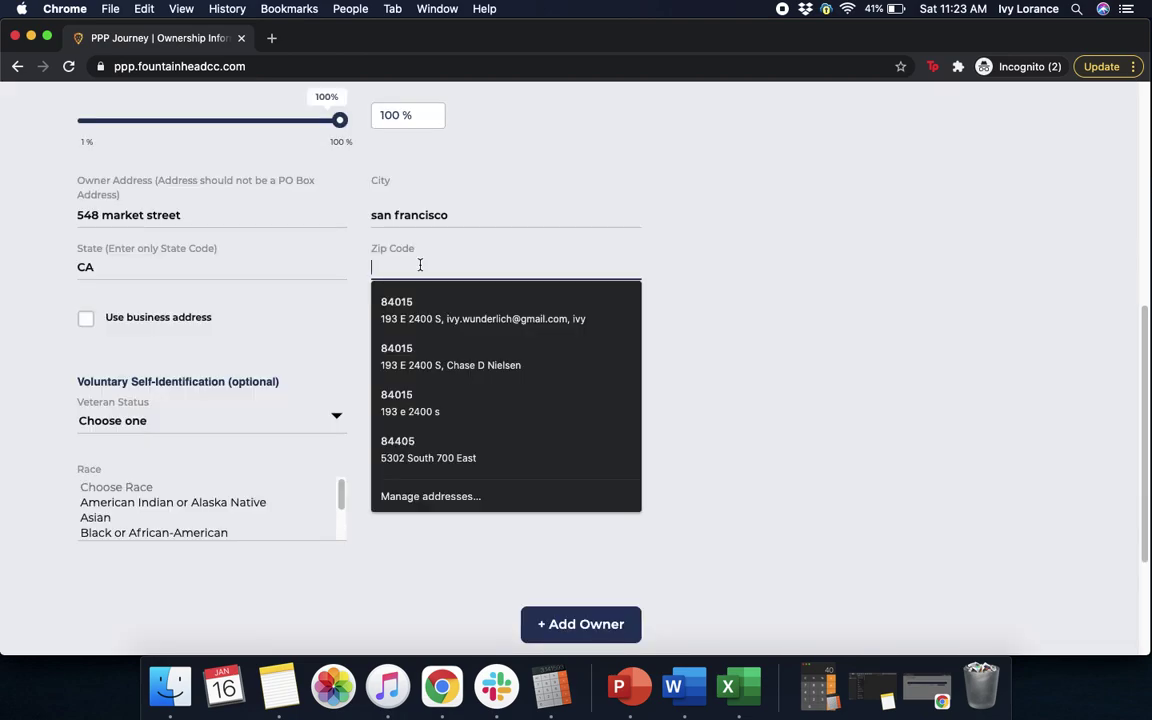
pyautogui.write('9')
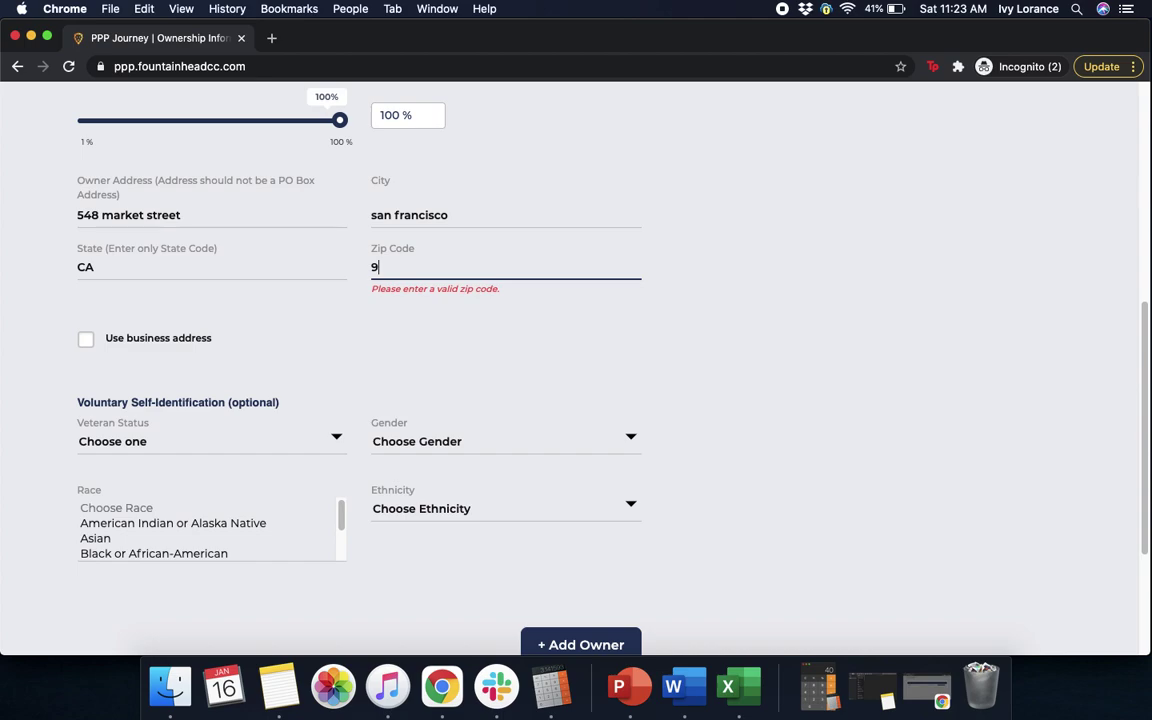
pyautogui.write('4104')
pyautogui.click(780, 210)
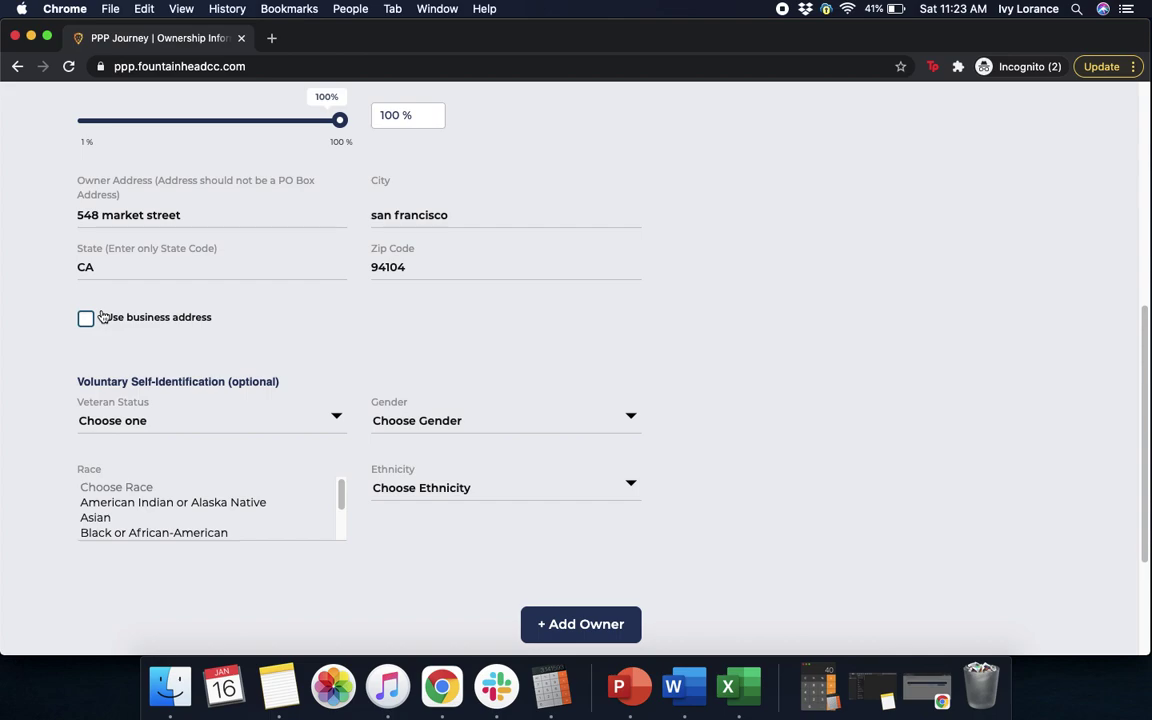
pyautogui.scroll(-4, 1054, 475)
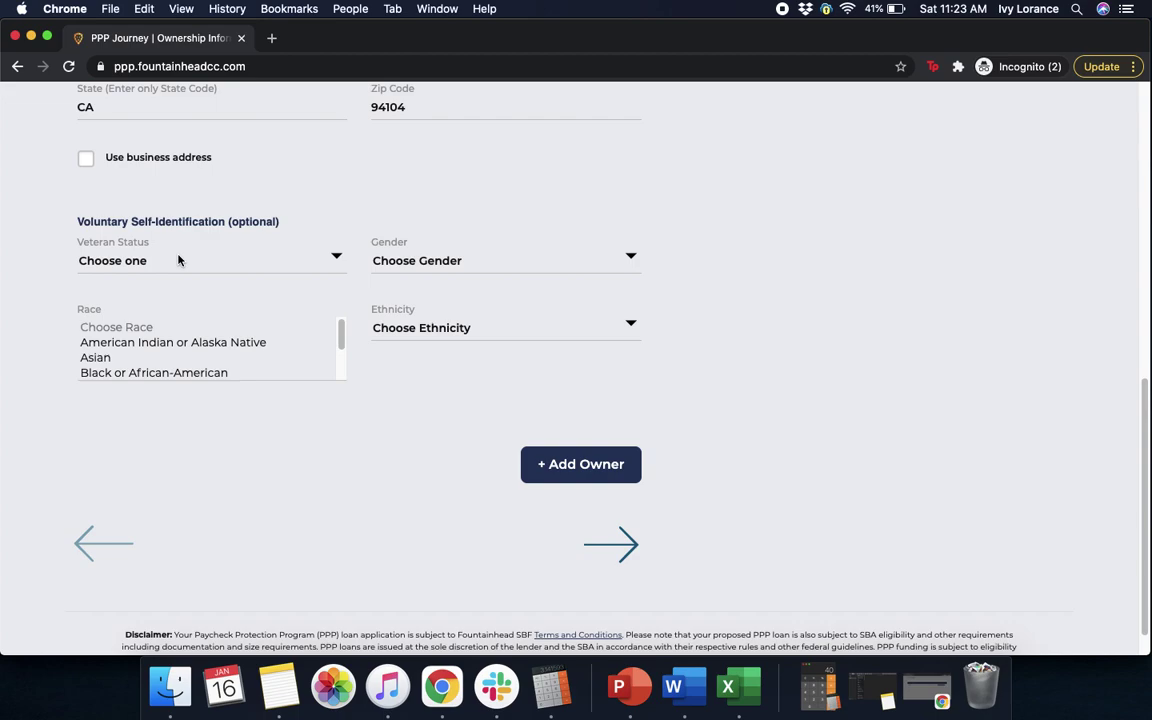
# - Set veteran status Non-Veteran, gender Female, race White and ethnicity Not Hispanic or Latino
pyautogui.click(179, 265)
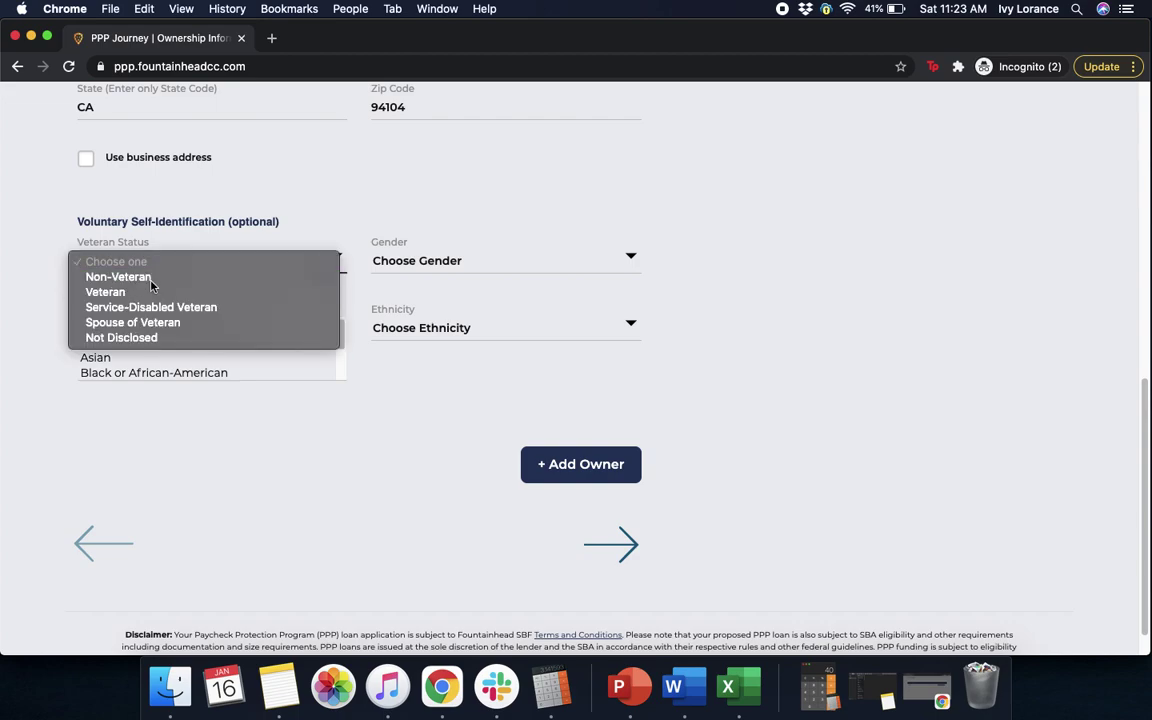
pyautogui.click(154, 275)
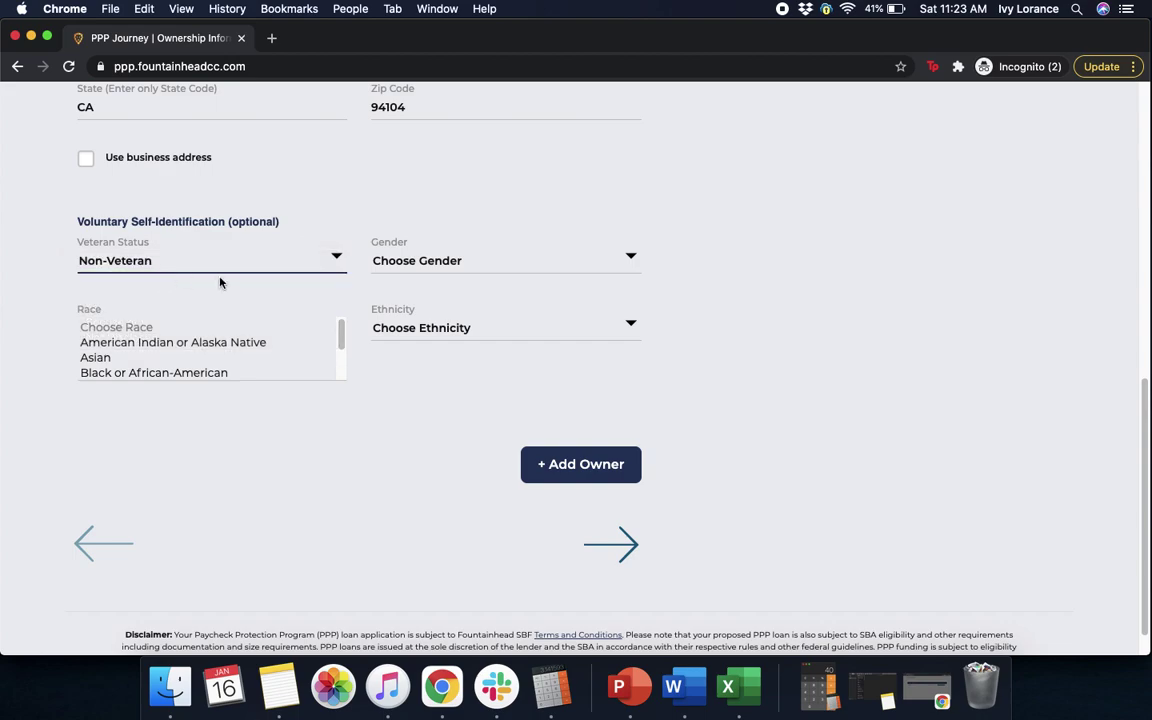
pyautogui.click(420, 262)
pyautogui.click(398, 291)
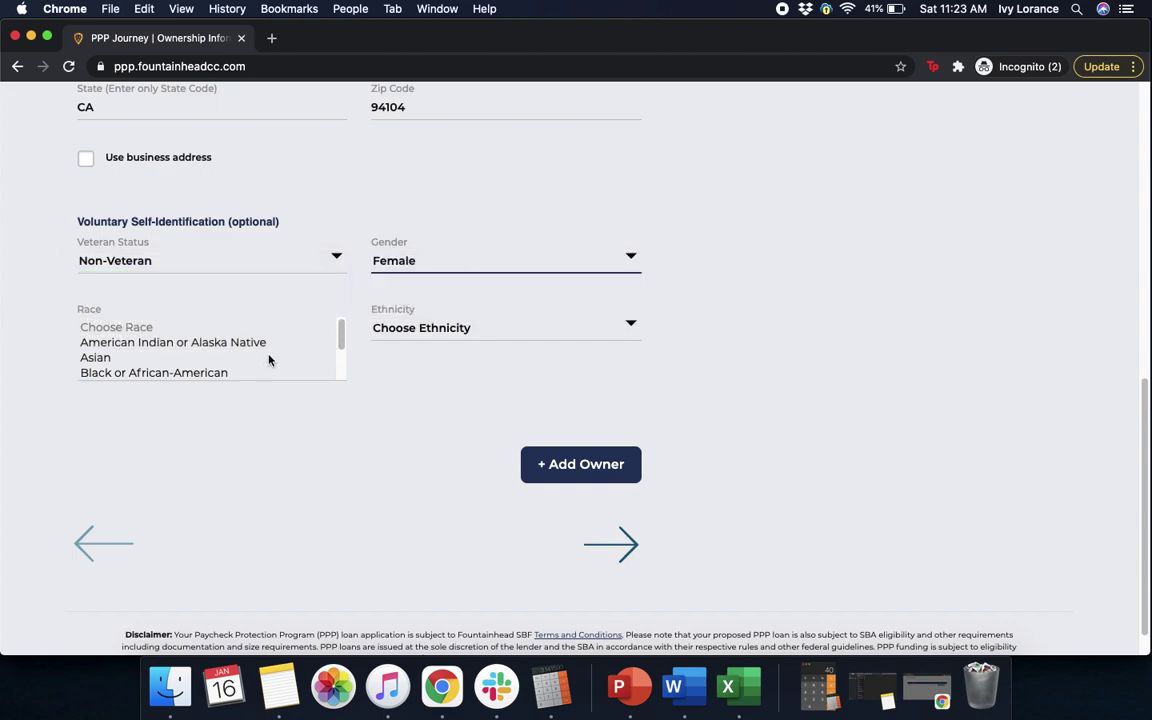
pyautogui.moveTo(334, 343); pyautogui.dragTo(315, 376)
pyautogui.click(112, 355)
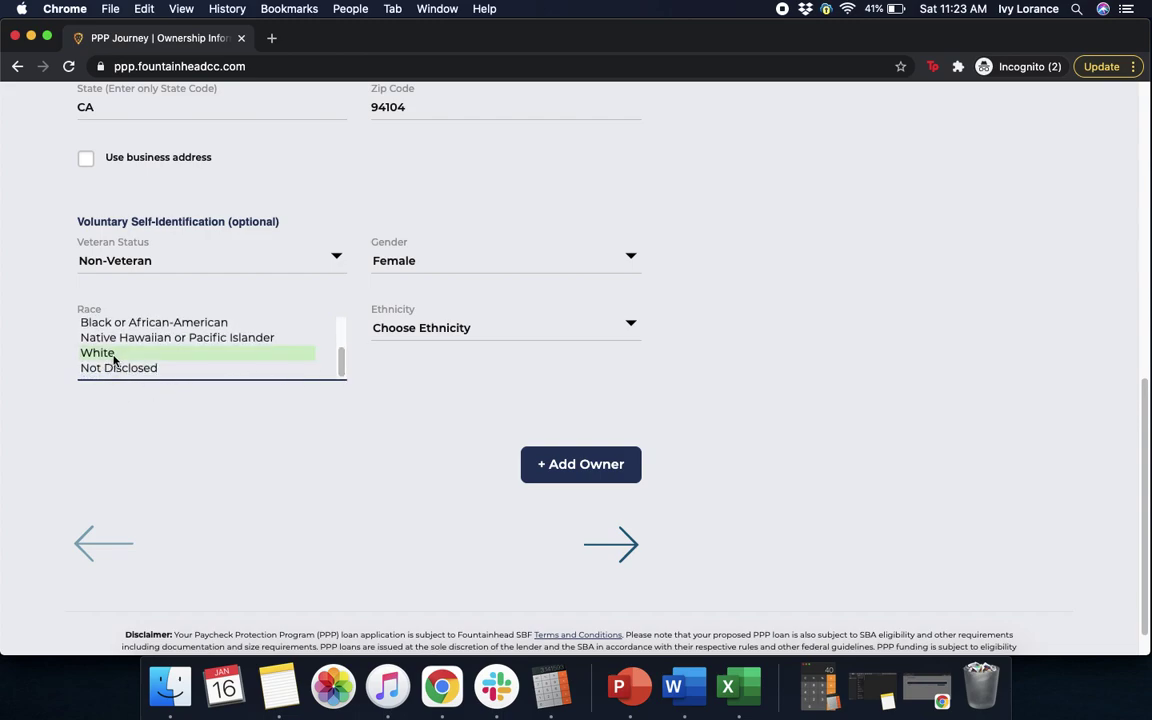
pyautogui.click(437, 334)
pyautogui.click(415, 359)
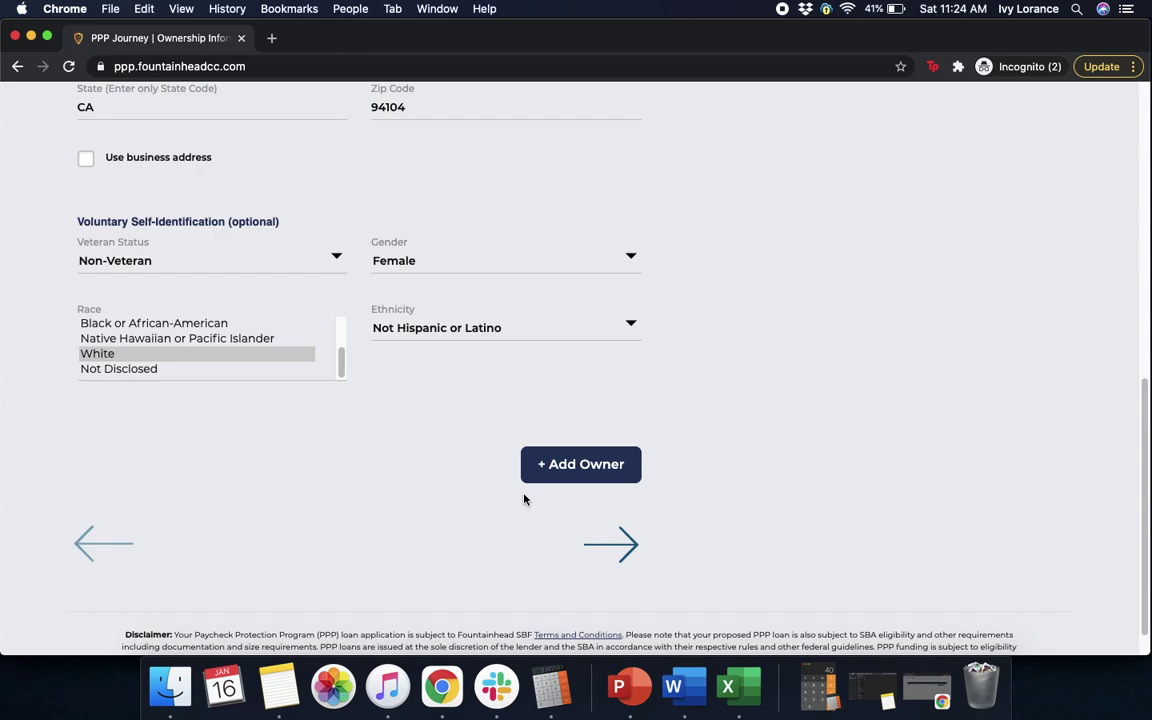
# - Save ownership details, advance to Gov't Declarations and tick Payroll Costs as the loan purpose
pyautogui.click(609, 553)
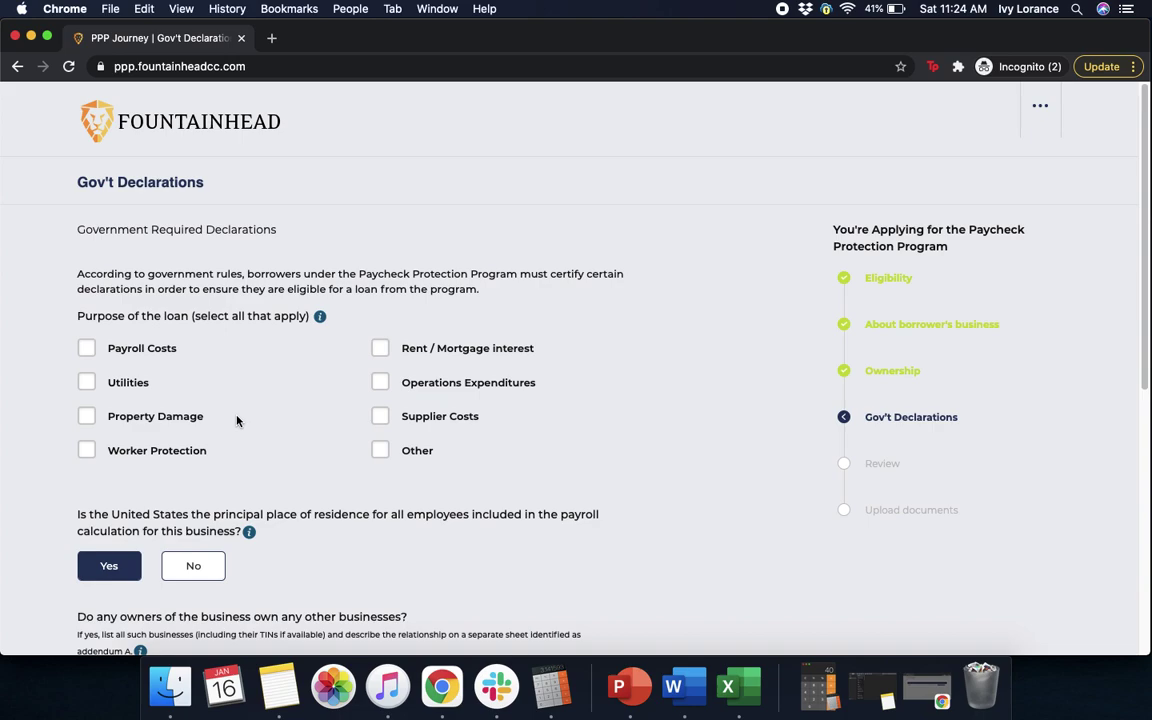
pyautogui.click(87, 352)
pyautogui.scroll(-5, 686, 458)
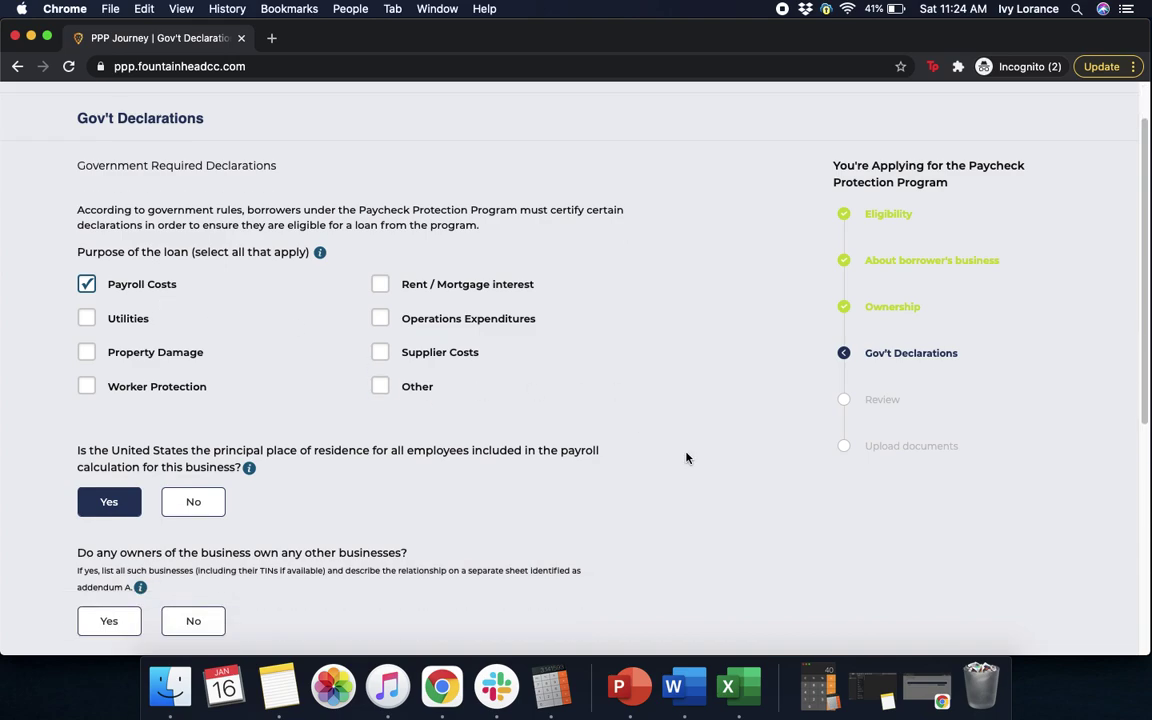
# - Answer No to the other businesses, received-EIDL and listed-franchise questions, then continue
pyautogui.scroll(-1, 686, 458)
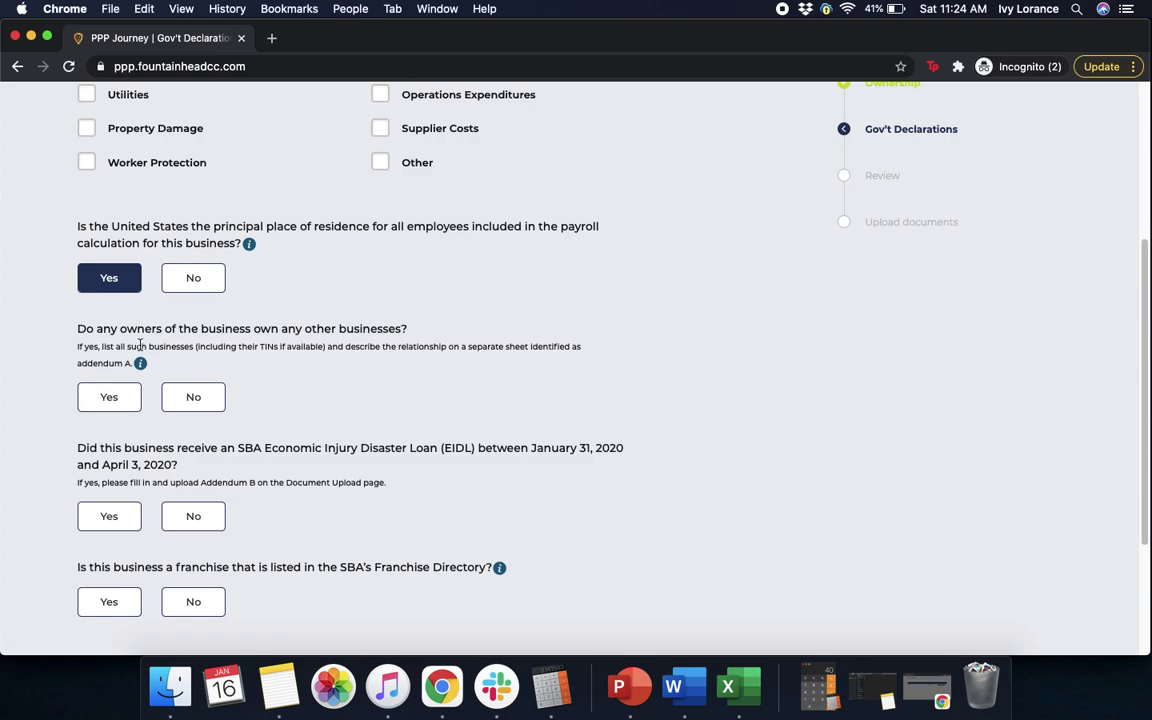
pyautogui.click(198, 398)
pyautogui.scroll(-5, 318, 405)
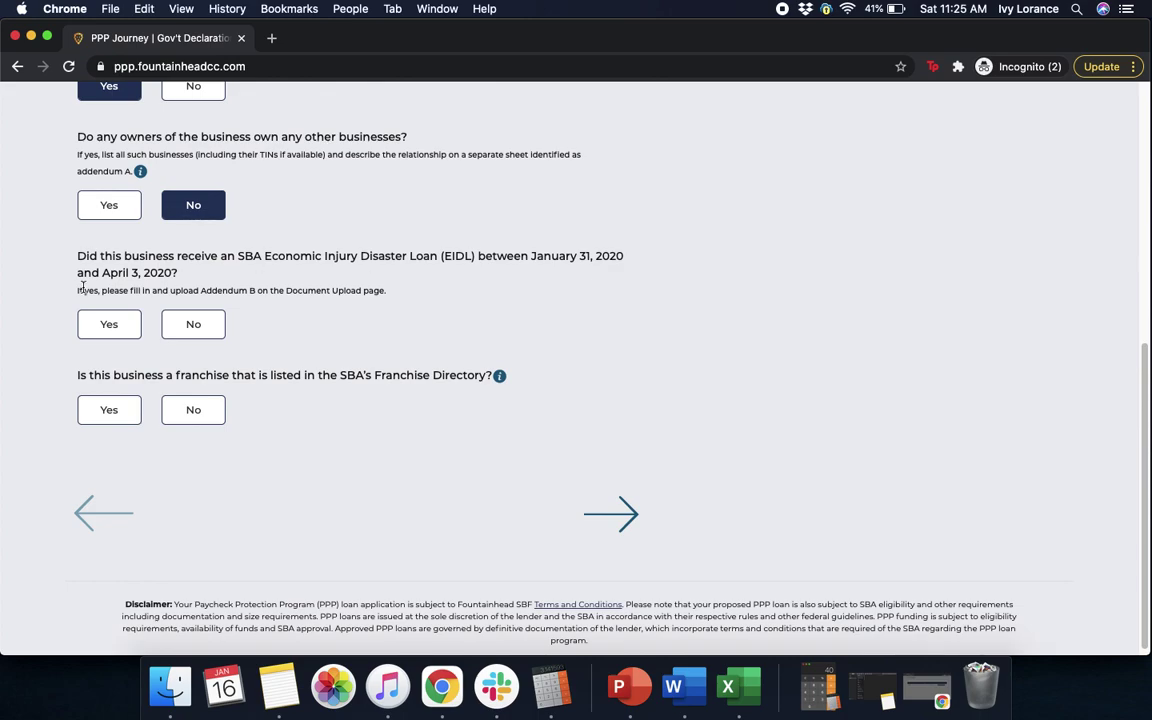
pyautogui.click(184, 328)
pyautogui.click(195, 413)
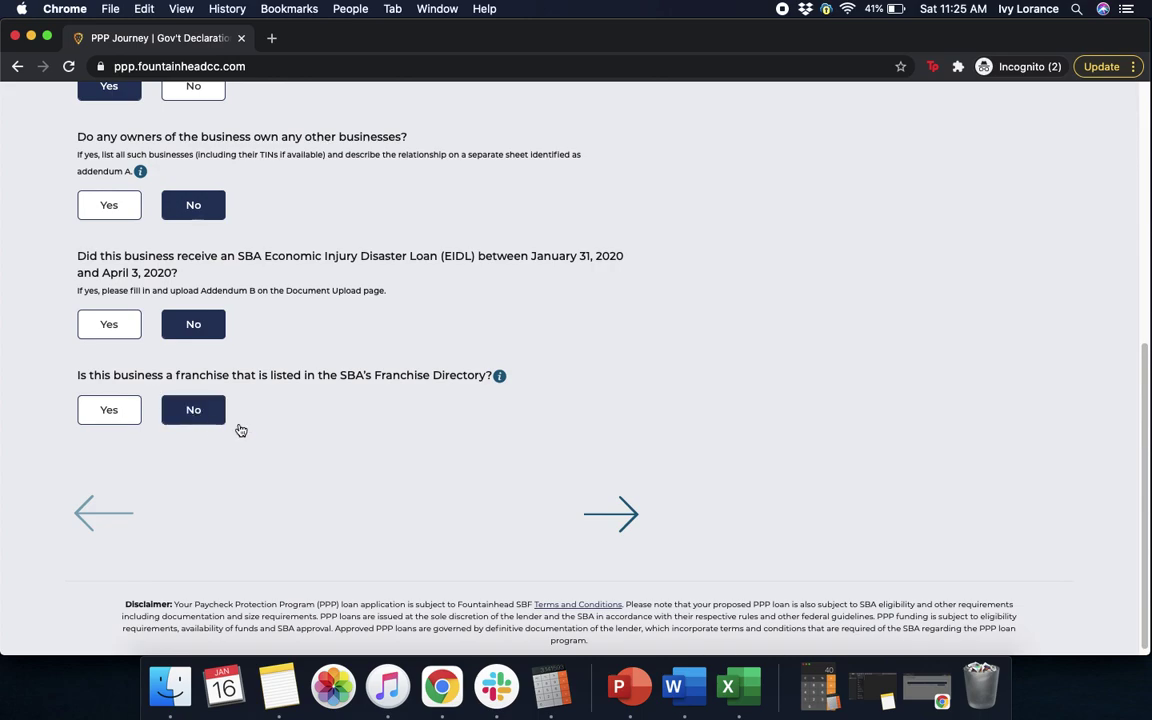
pyautogui.click(618, 515)
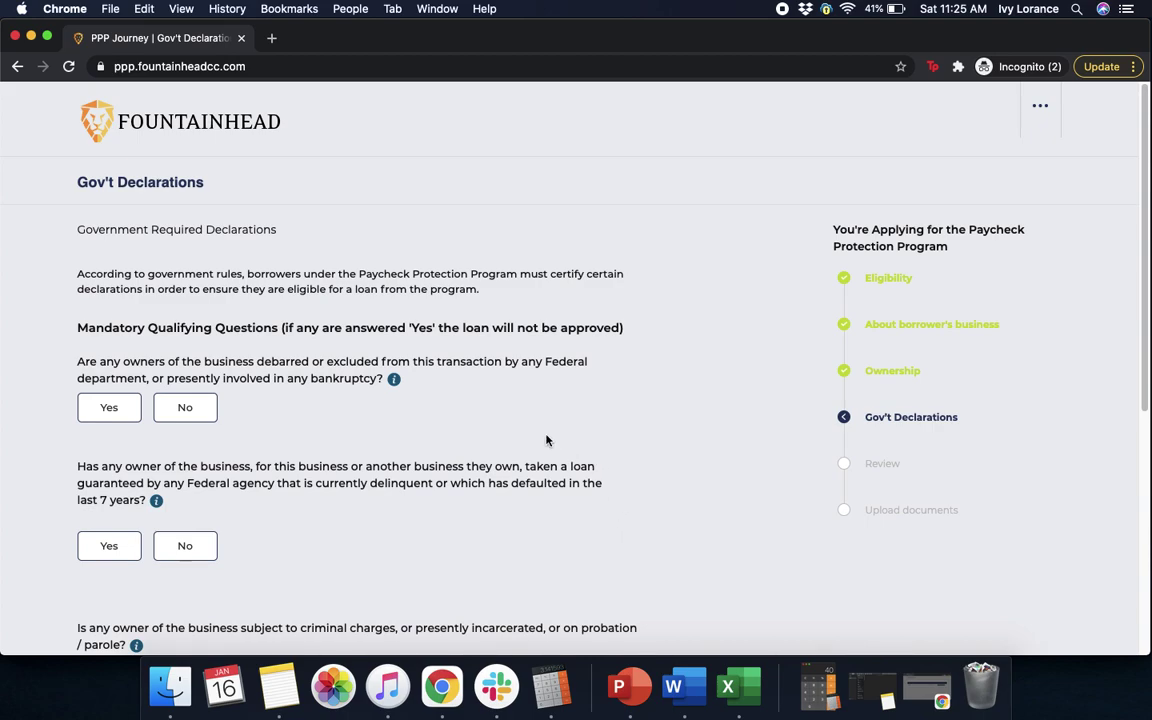
# - Answer No to the debarment/bankruptcy and delinquent federal loan questions
pyautogui.scroll(-3, 546, 440)
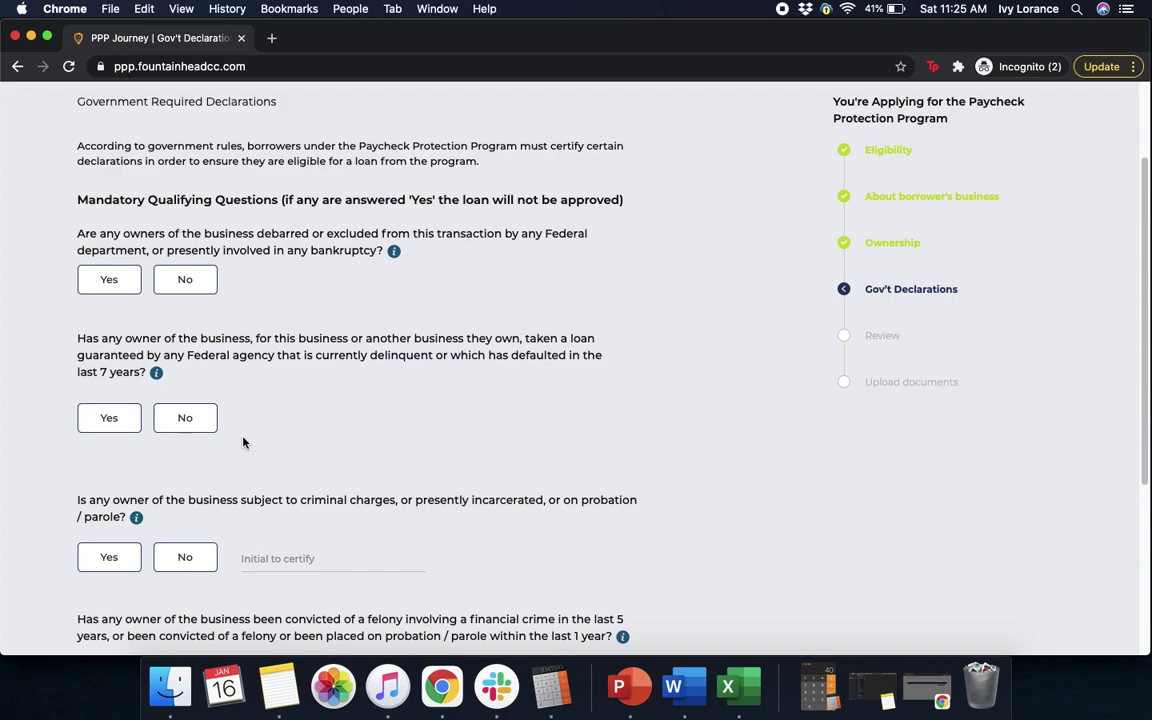
pyautogui.click(186, 282)
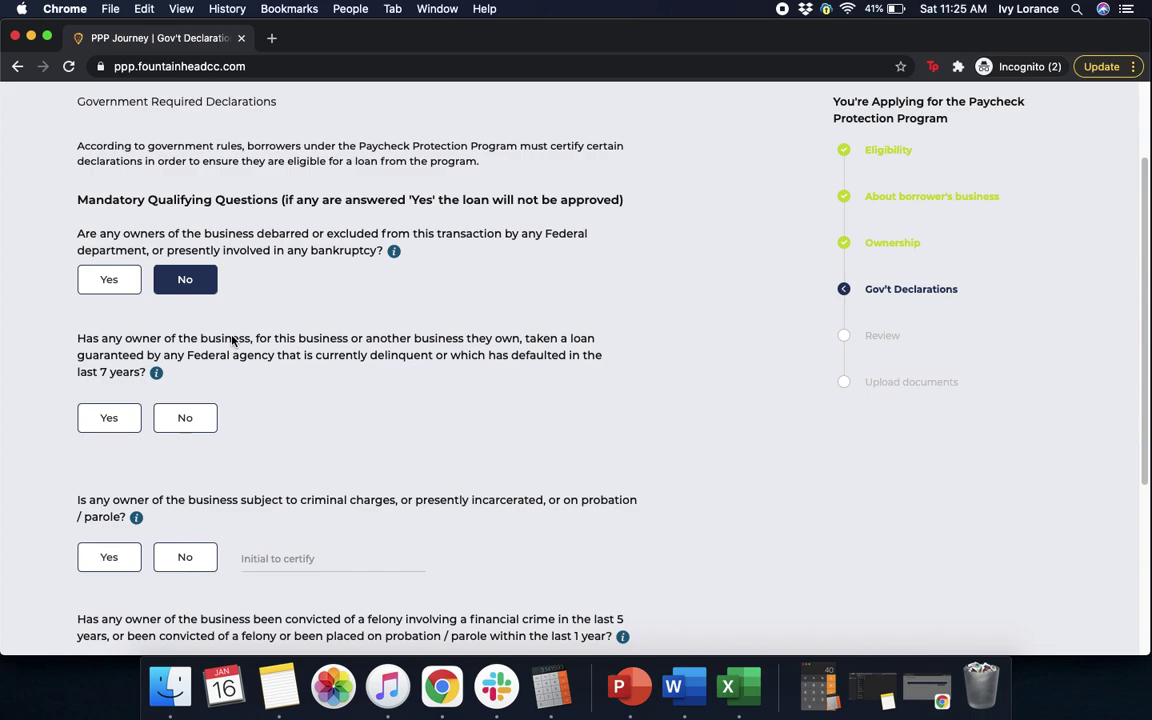
pyautogui.click(187, 418)
pyautogui.scroll(-4, 318, 432)
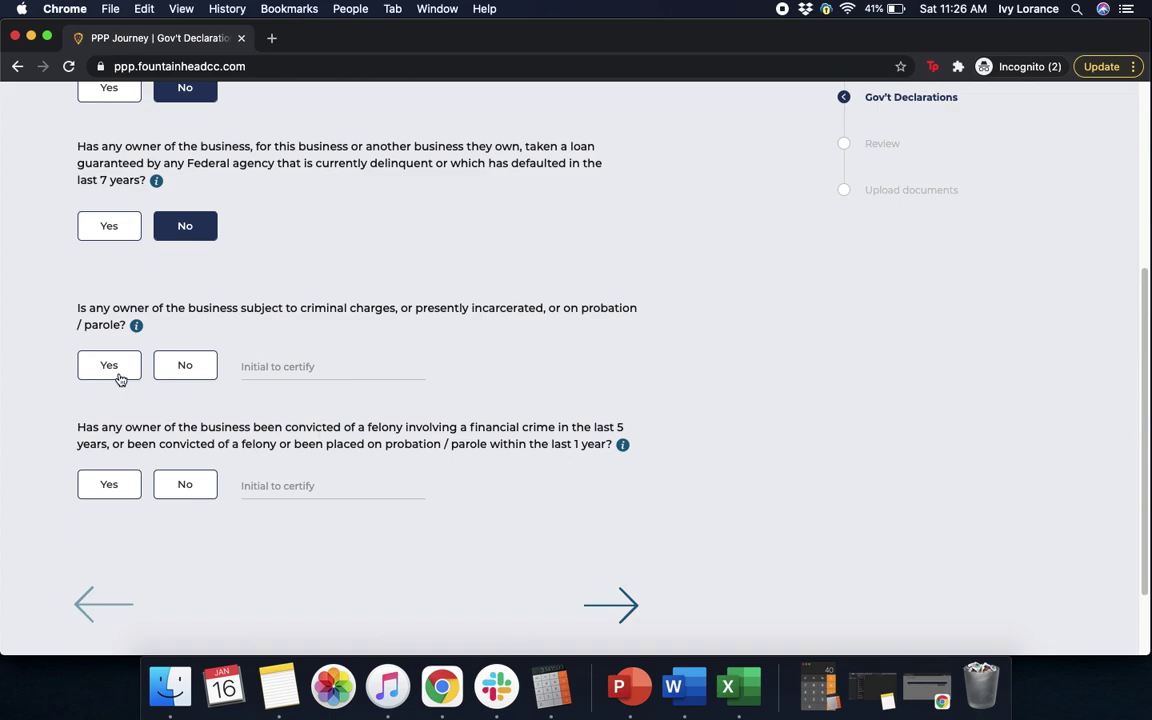
# - Answer No to the criminal charges and felony conviction questions, initialing each certification
pyautogui.click(194, 369)
pyautogui.click(275, 367)
pyautogui.write('IL')
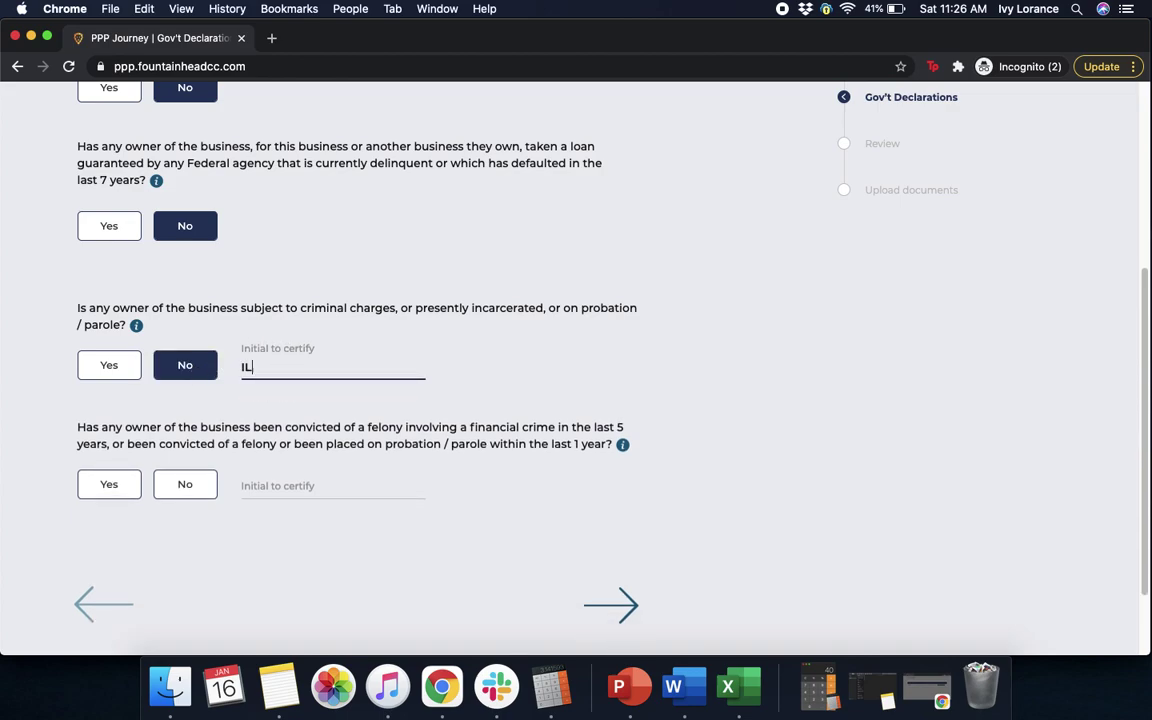
pyautogui.click(855, 363)
pyautogui.click(178, 485)
pyautogui.click(269, 483)
pyautogui.write('IL')
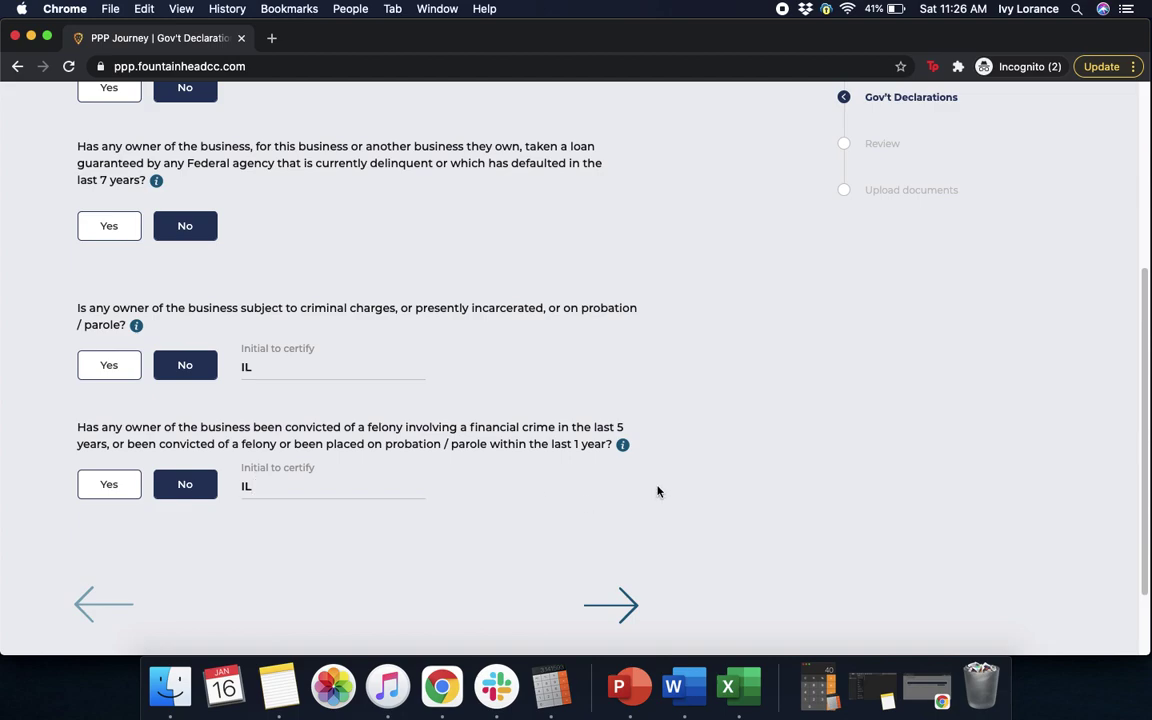
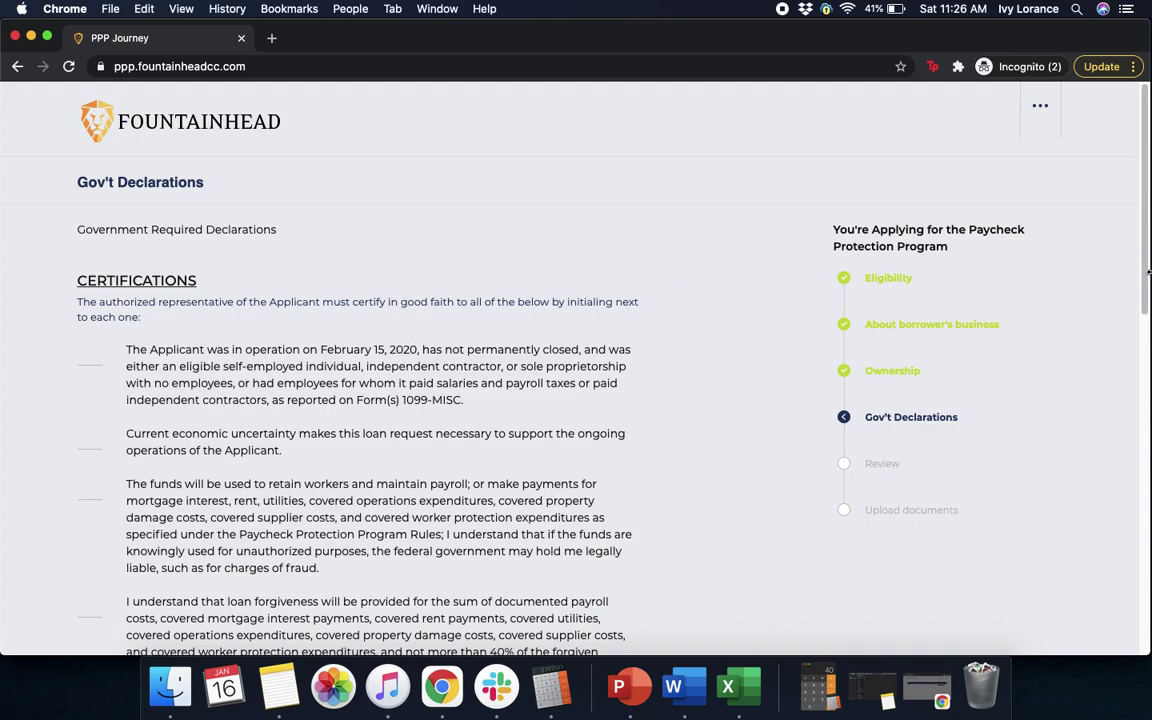
# - Read through every Gov't Declarations certification and try to continue, revealing the missing-initials warnings
pyautogui.moveTo(1144, 272); pyautogui.dragTo(1135, 360)
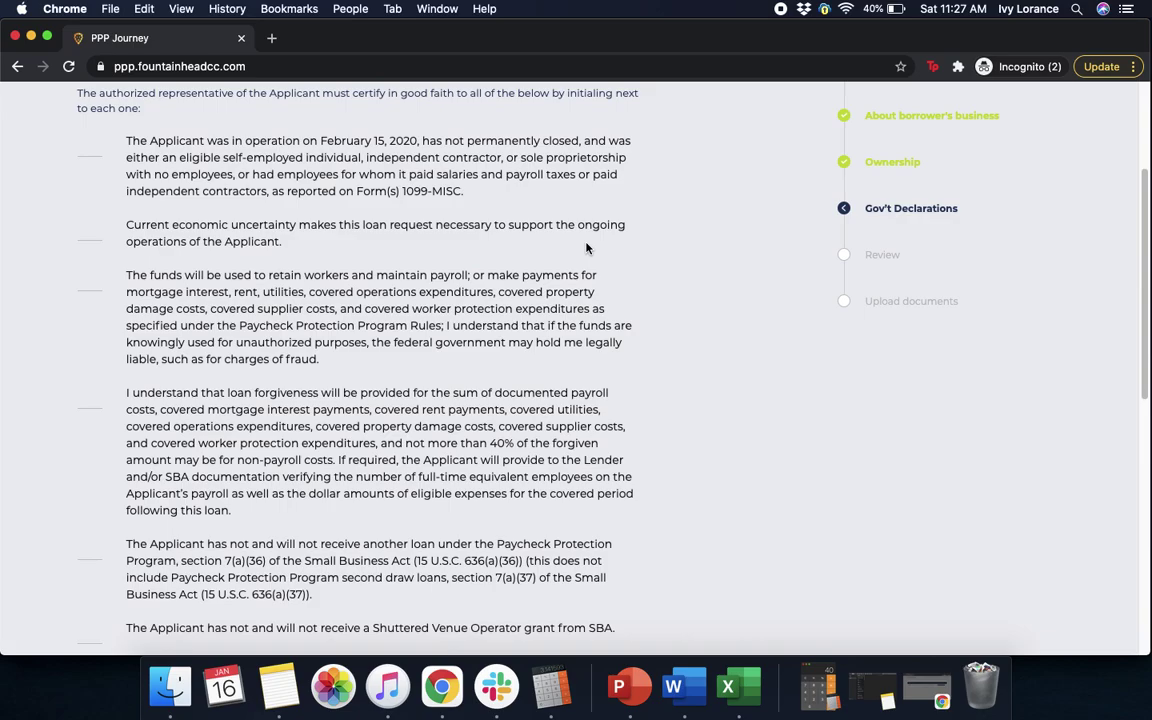
pyautogui.moveTo(1147, 306); pyautogui.dragTo(1139, 354)
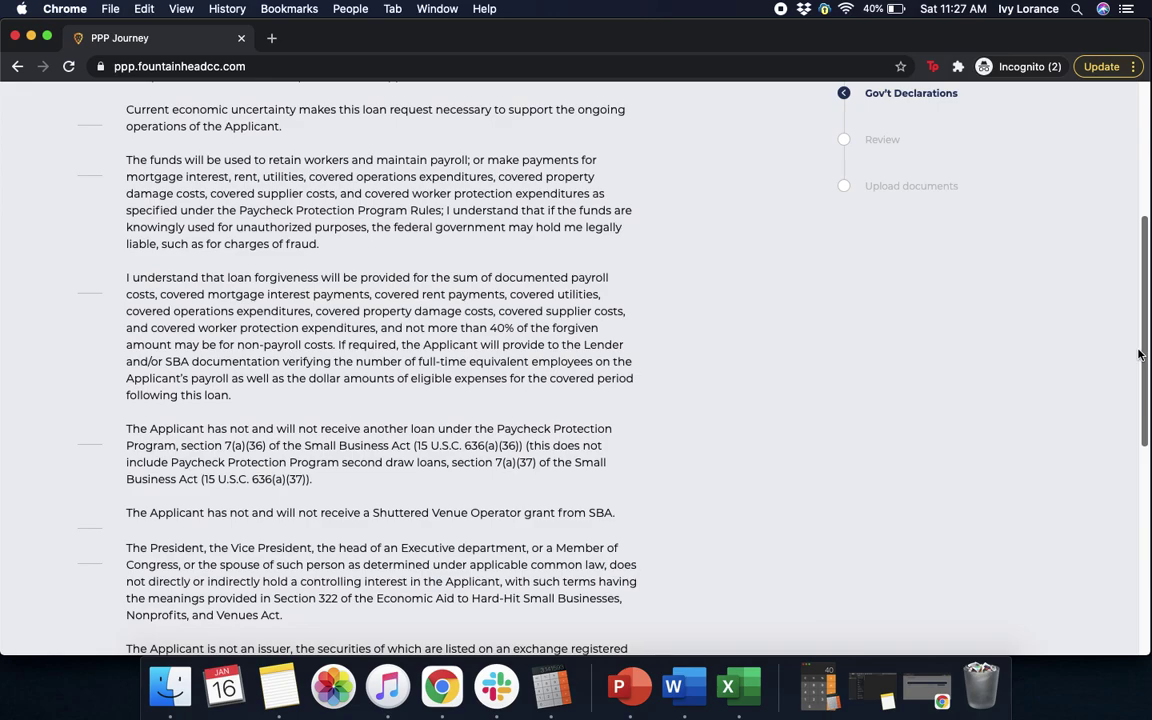
pyautogui.moveTo(1138, 354); pyautogui.dragTo(1131, 512)
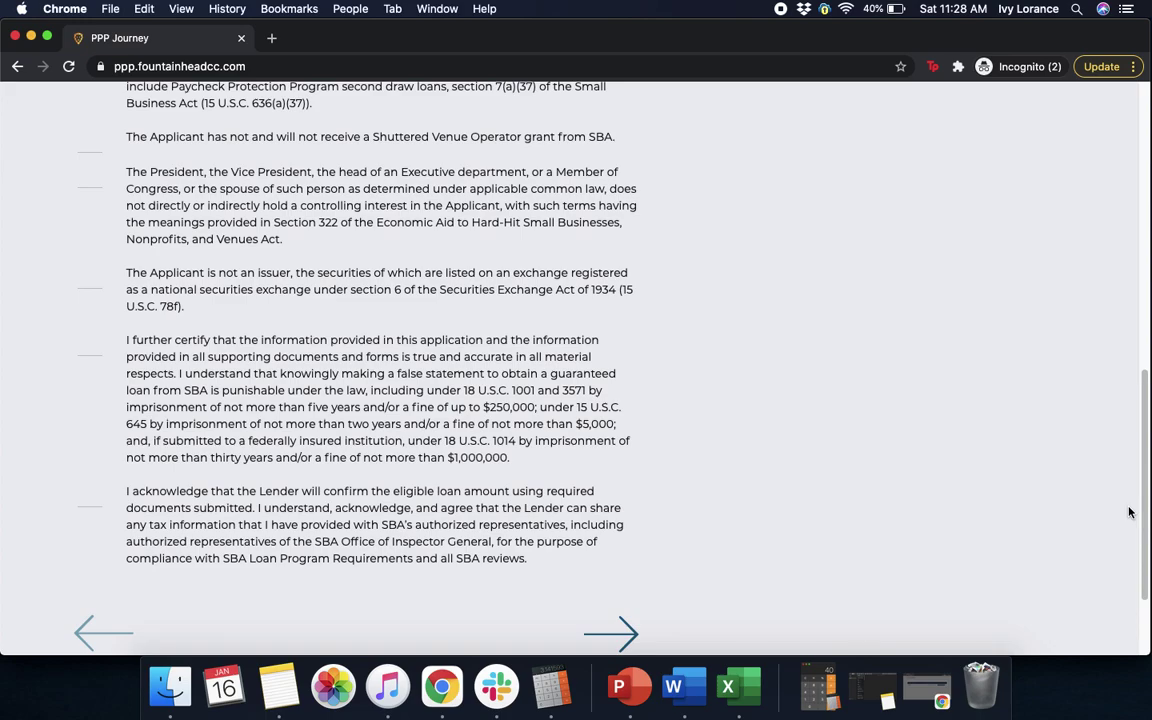
pyautogui.scroll(-2, 1027, 470)
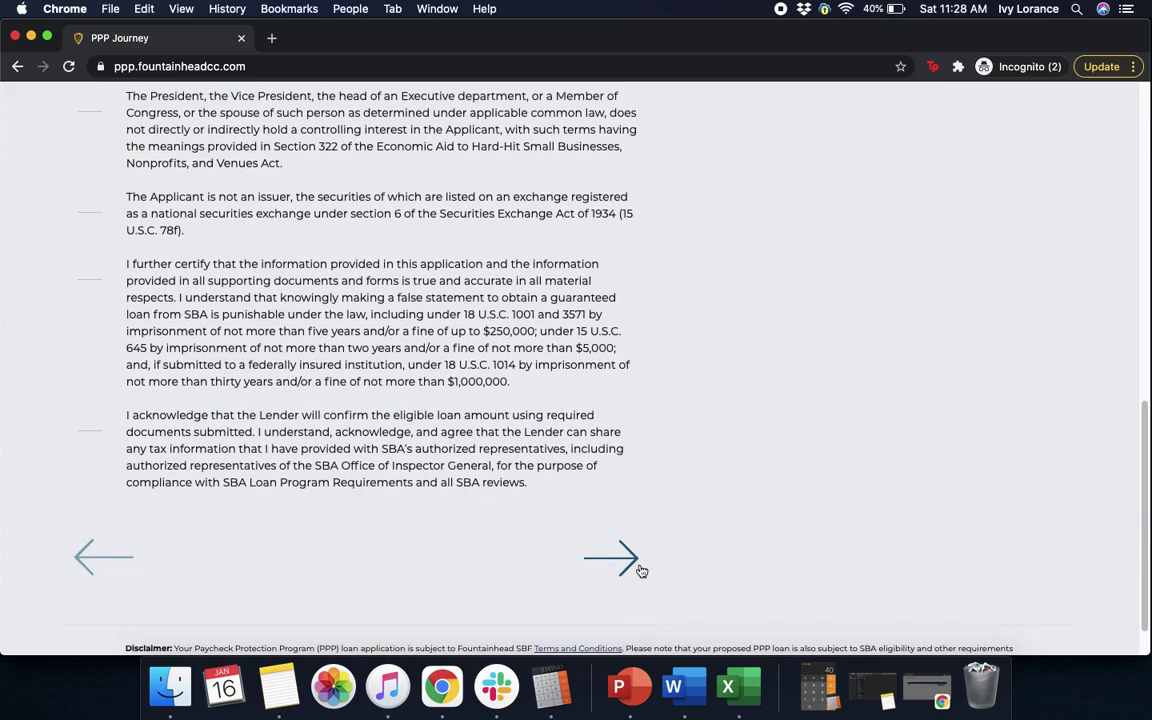
pyautogui.click(640, 569)
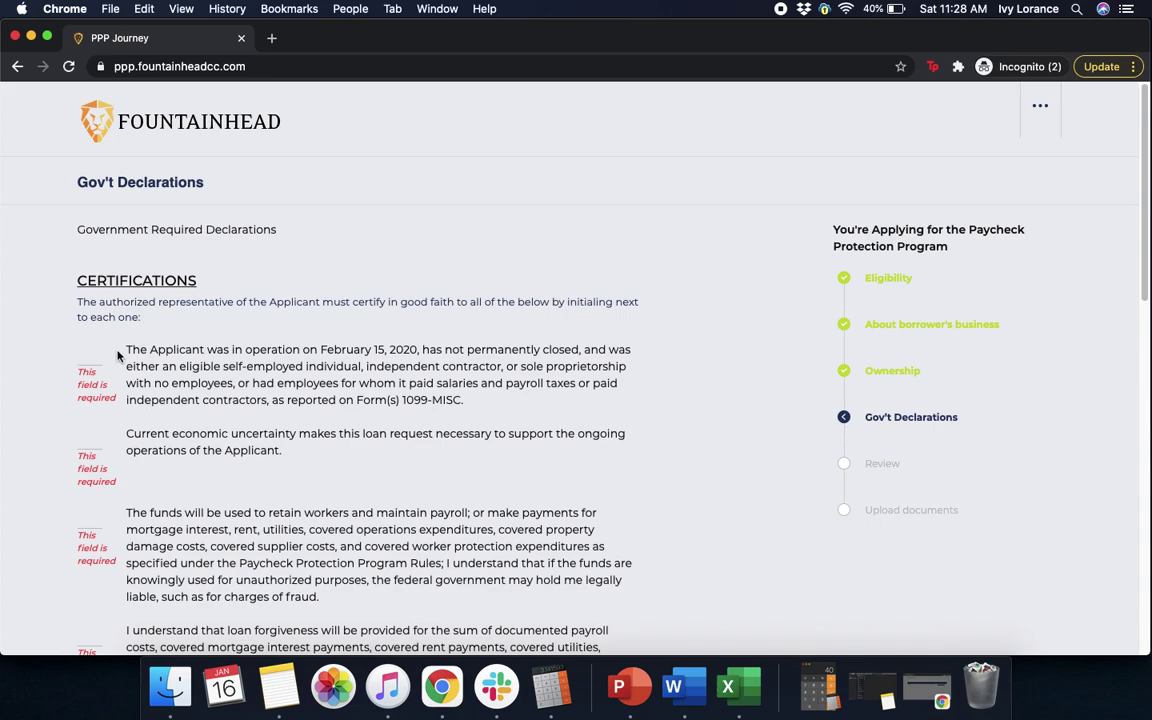
# - Enter the applicant's initials on the first five certifications and the Shuttered Venue certification
pyautogui.write('IL')
pyautogui.click(90, 437)
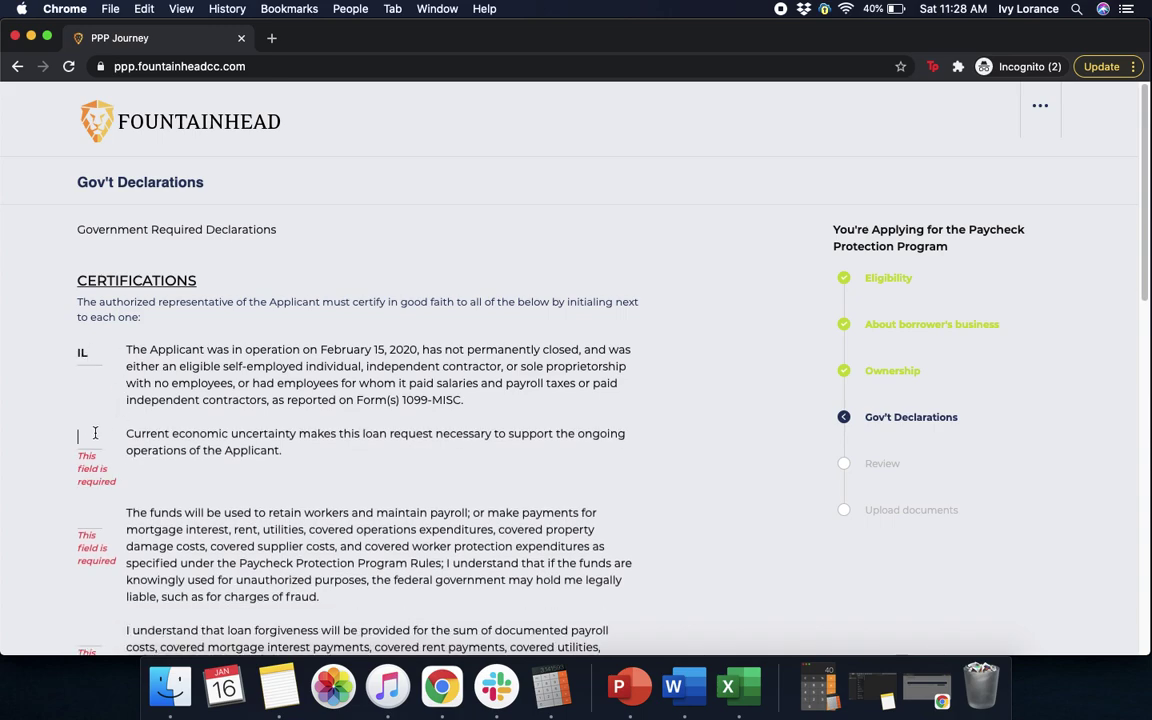
pyautogui.write('IL')
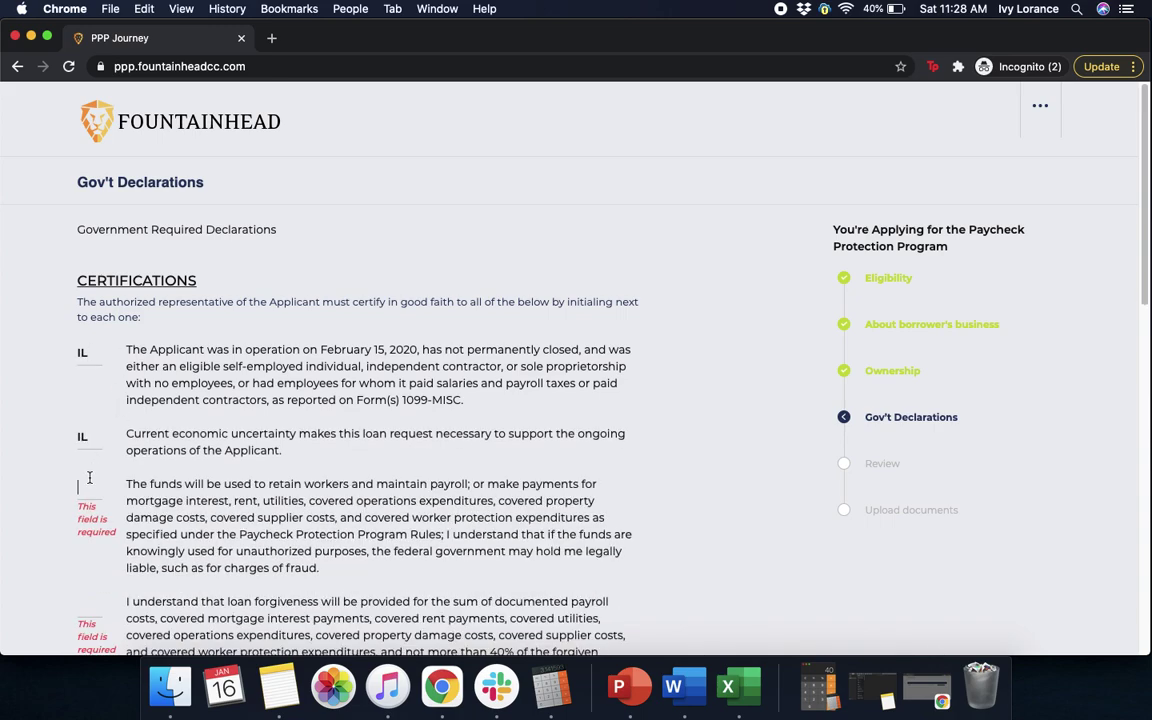
pyautogui.click(90, 480)
pyautogui.write('IL')
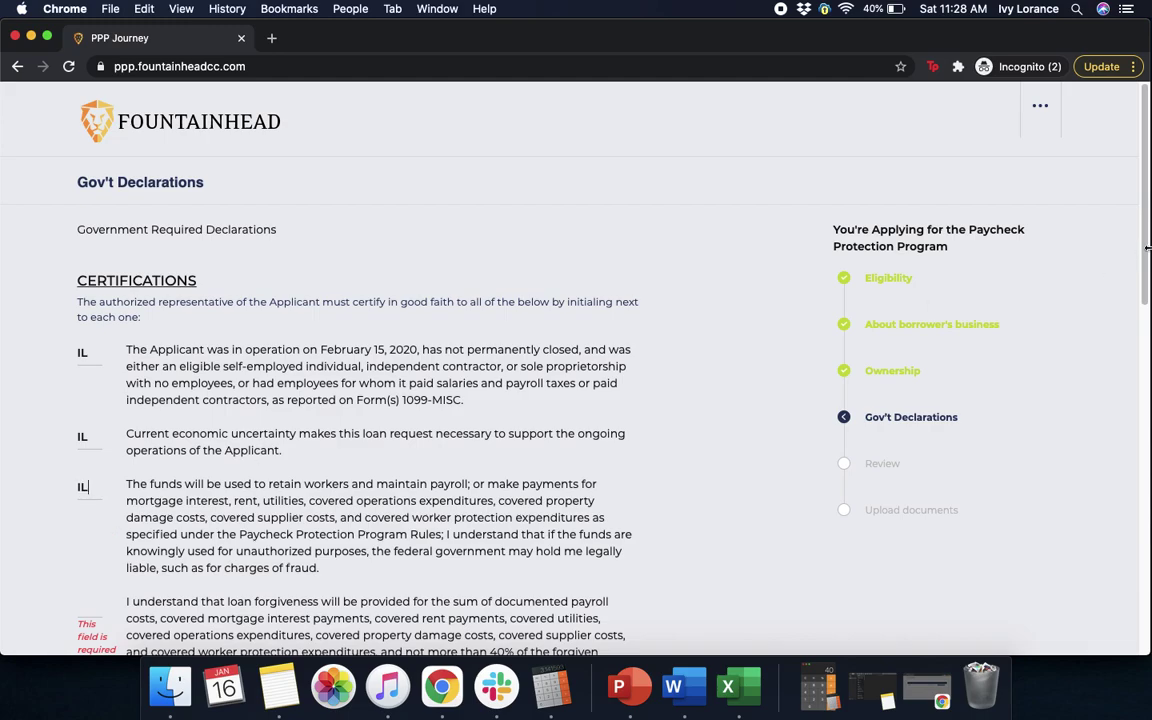
pyautogui.scroll(-5, 1127, 258)
pyautogui.click(90, 338)
pyautogui.write('IL')
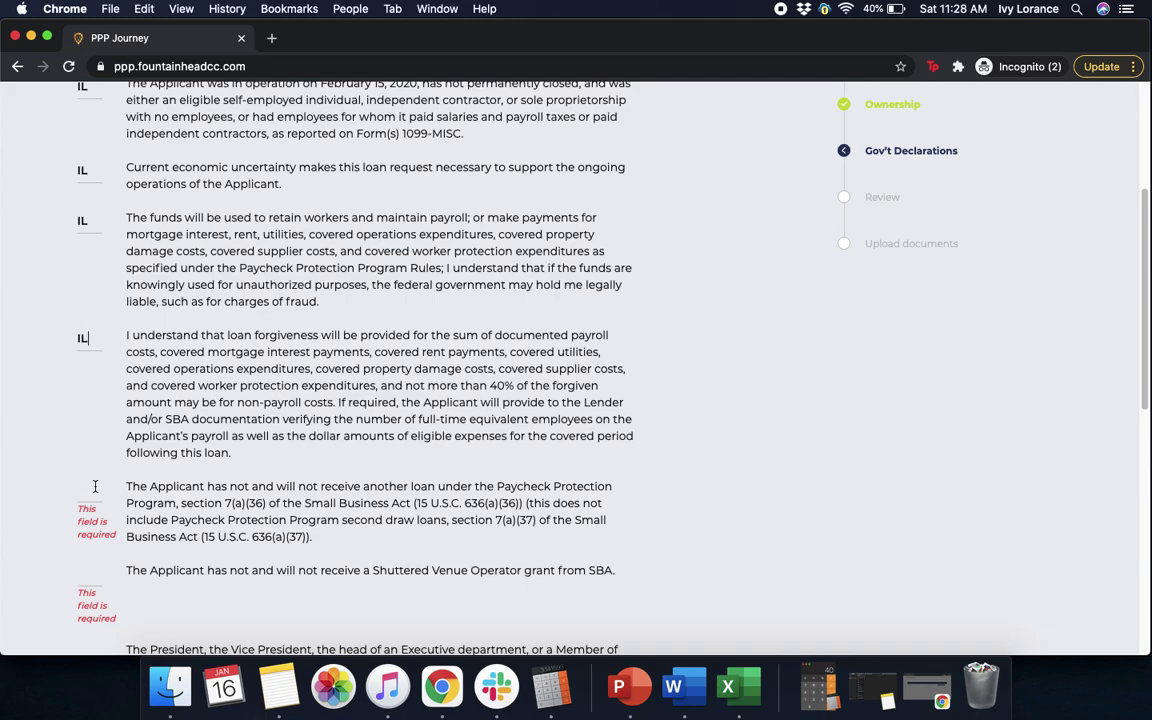
pyautogui.click(90, 483)
pyautogui.write('IL')
pyautogui.click(90, 572)
pyautogui.write('IL')
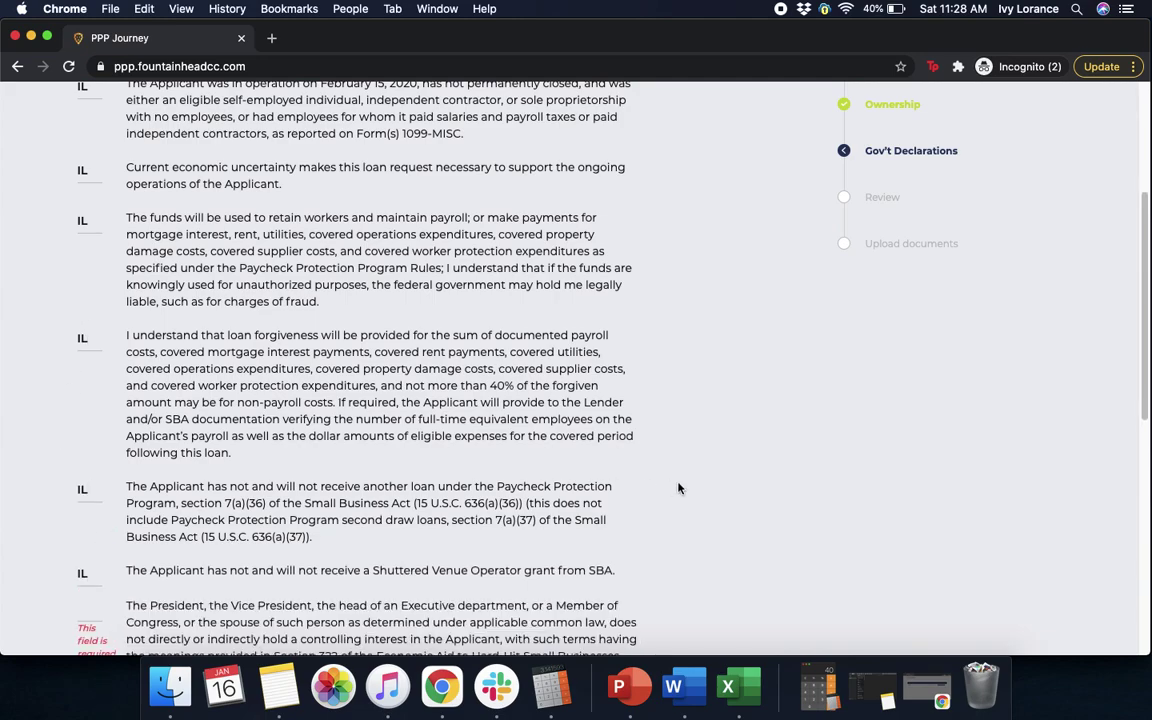
# - Initial the President, issuer, further-certify and final acknowledgement certifications, then continue to Review
pyautogui.scroll(-3, 728, 497)
pyautogui.scroll(-4, 728, 497)
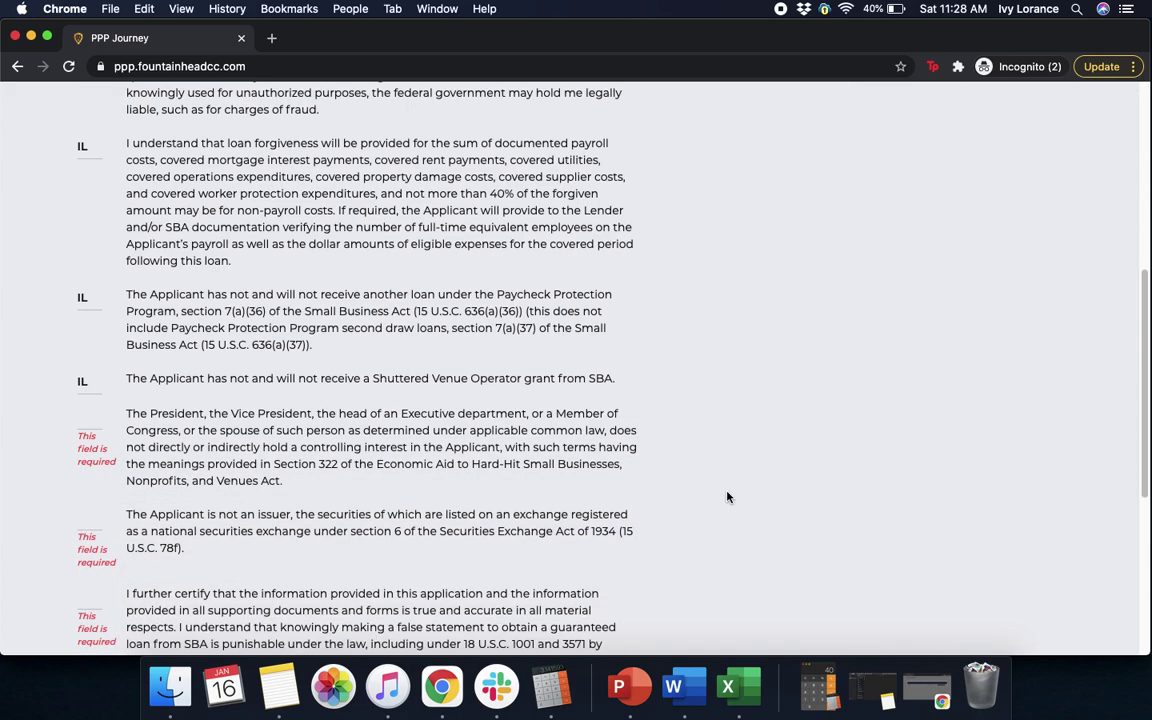
pyautogui.click(89, 263)
pyautogui.write('IL')
pyautogui.click(85, 348)
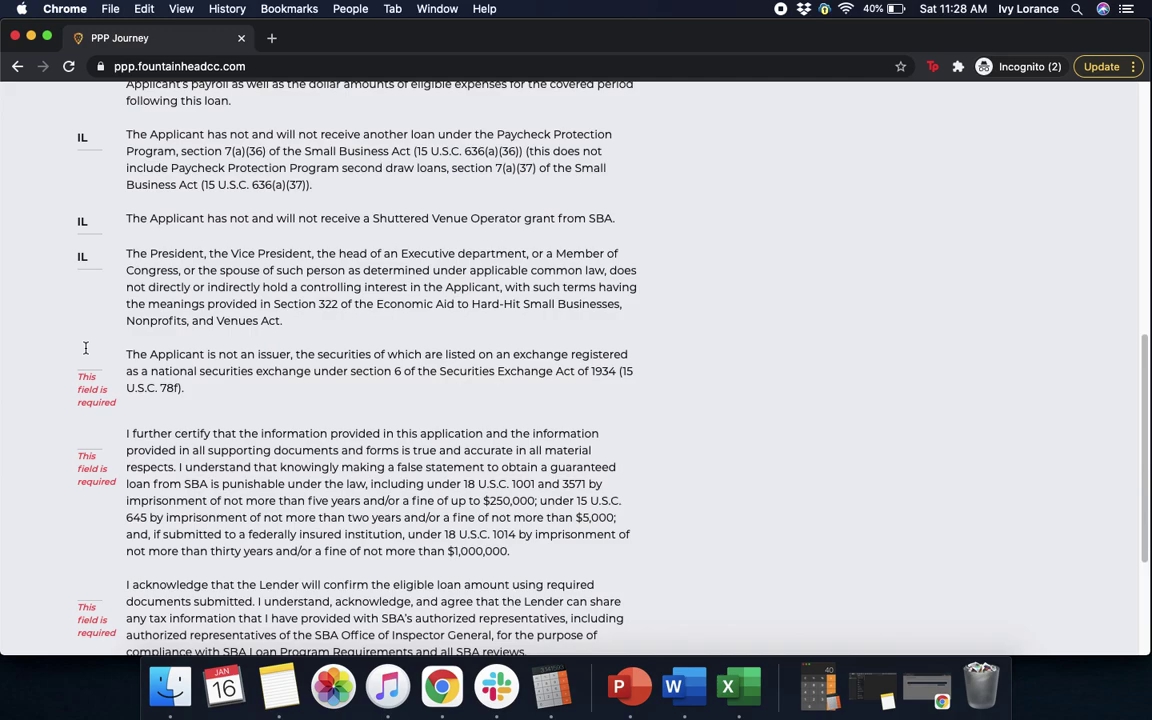
pyautogui.write('IL')
pyautogui.click(96, 422)
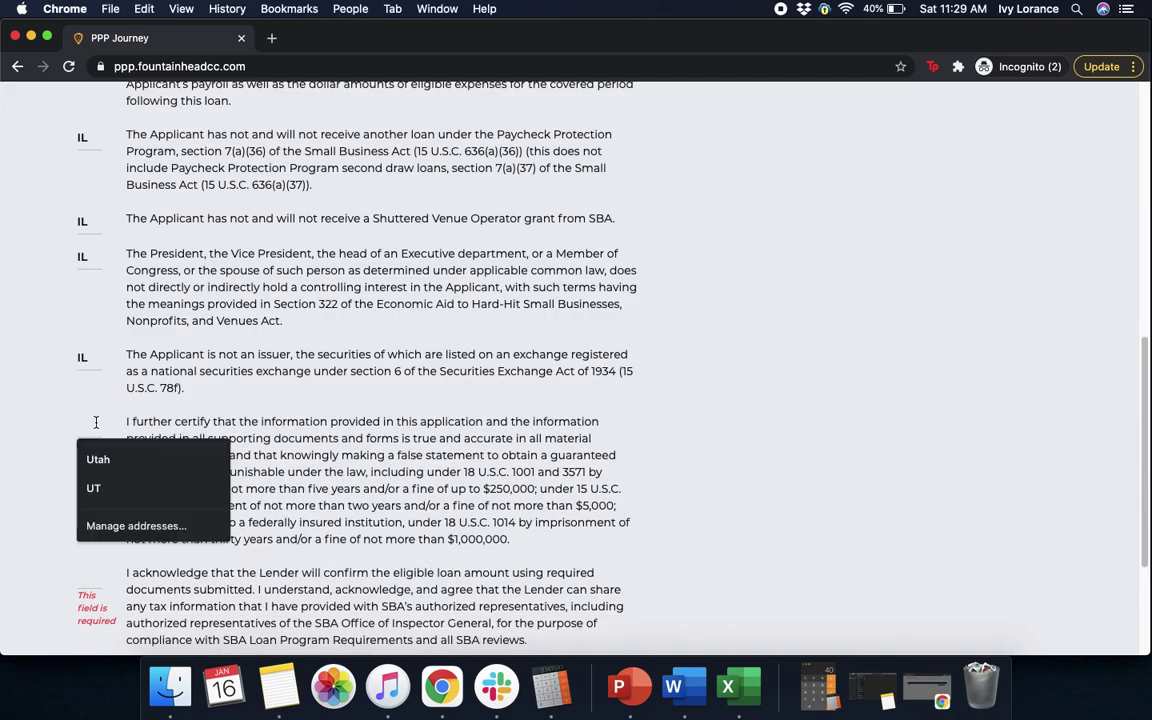
pyautogui.write('IL')
pyautogui.click(85, 572)
pyautogui.write('IL')
pyautogui.scroll(-1, 763, 428)
pyautogui.scroll(-5, 763, 428)
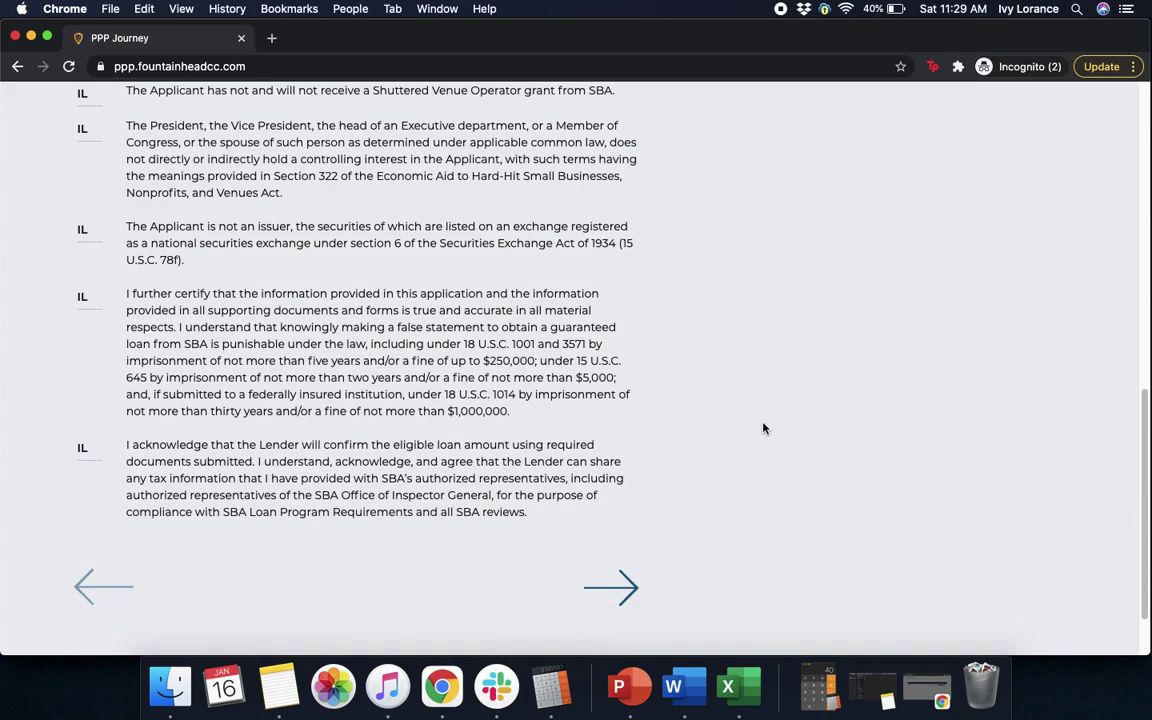
pyautogui.click(591, 508)
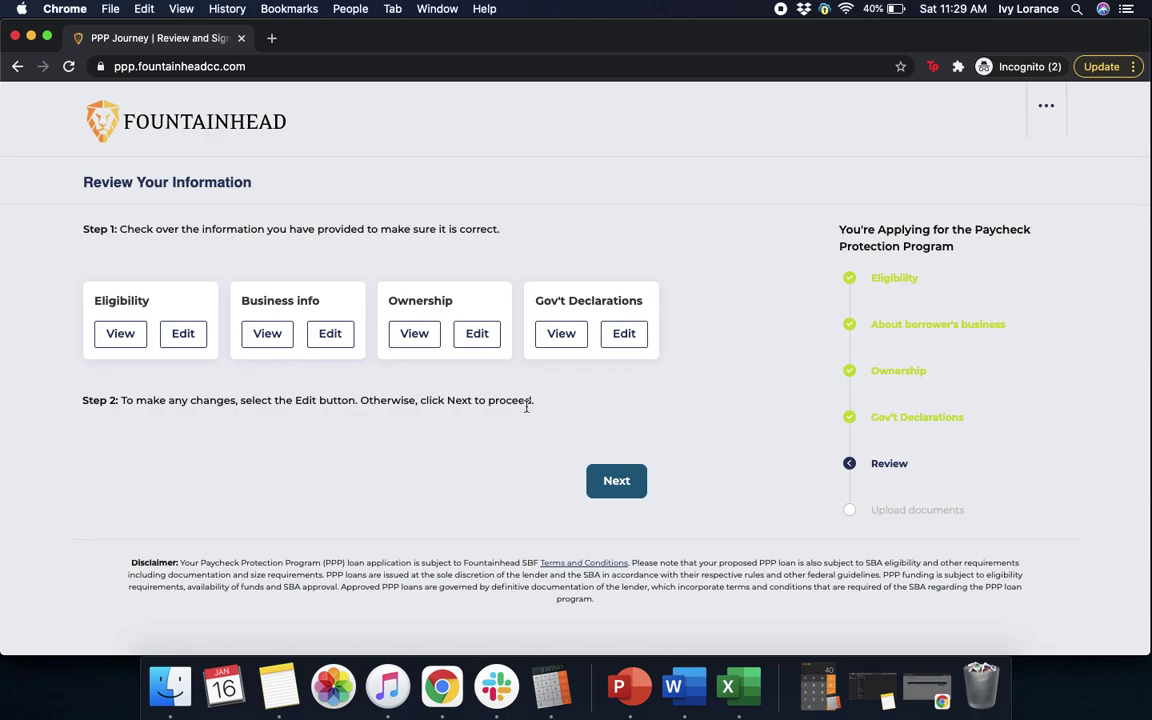
# - Accept the Review Your Information page and continue to Upload documents
pyautogui.click(614, 490)
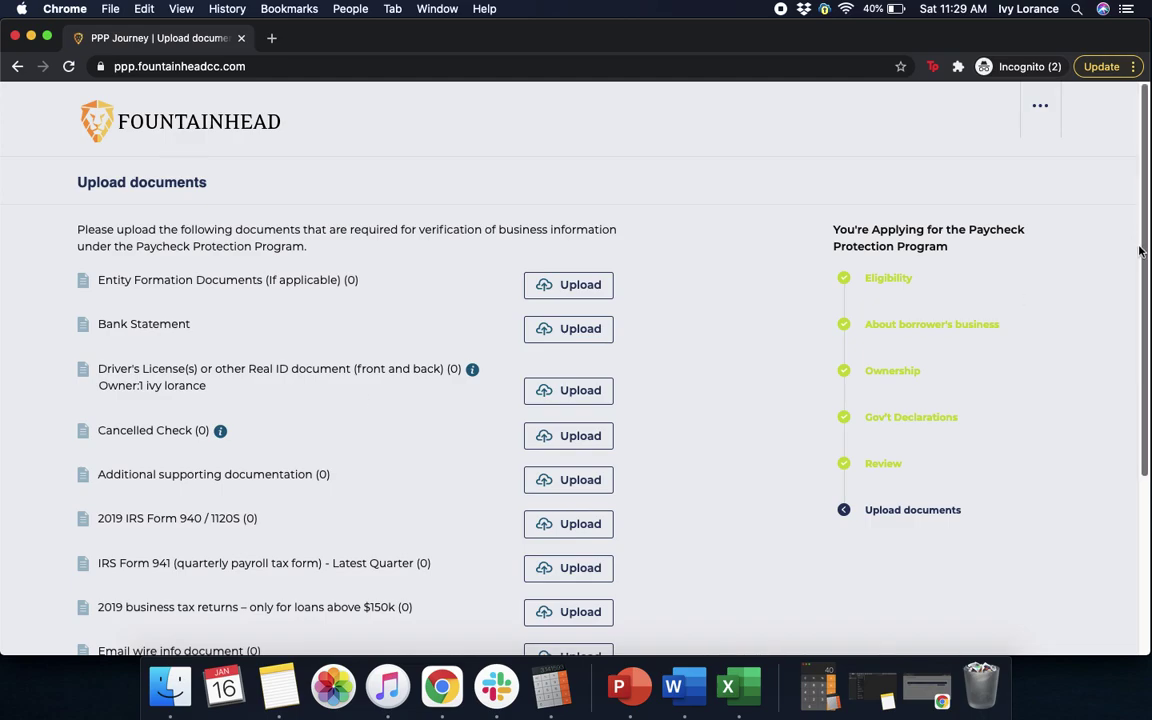
# - Check all nine required documents, then start the Bank Statement upload
pyautogui.scroll(-2, 1136, 330)
pyautogui.scroll(-1, 1136, 330)
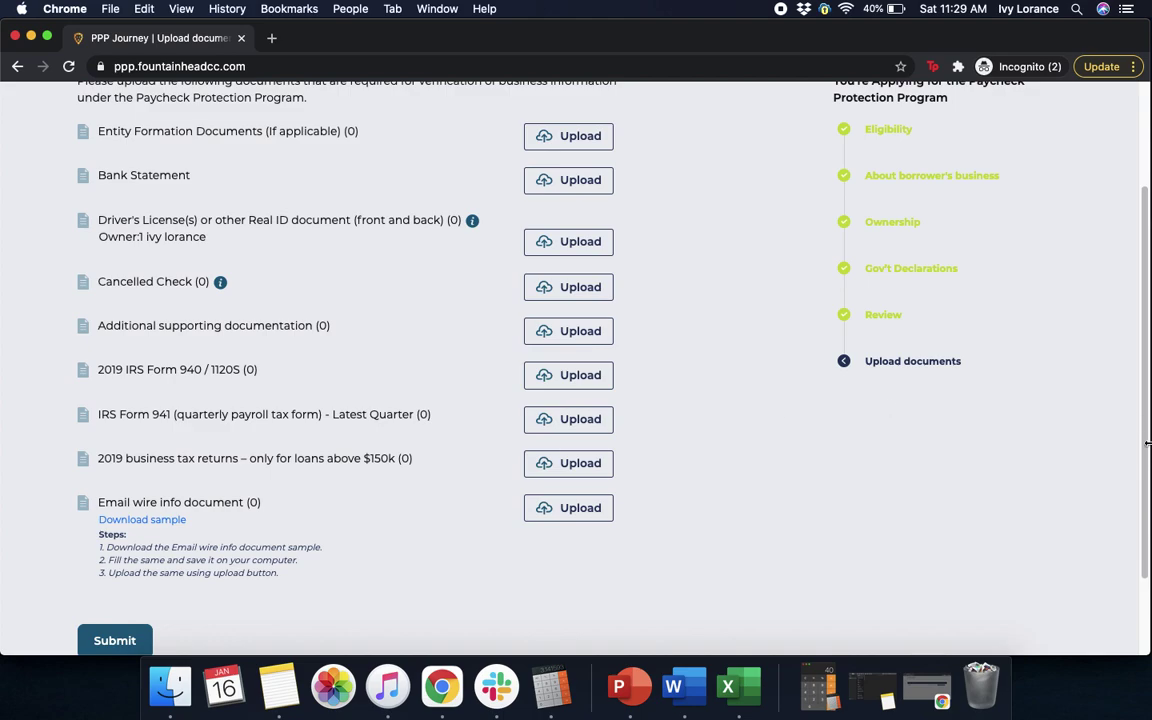
pyautogui.scroll(3, 1146, 448)
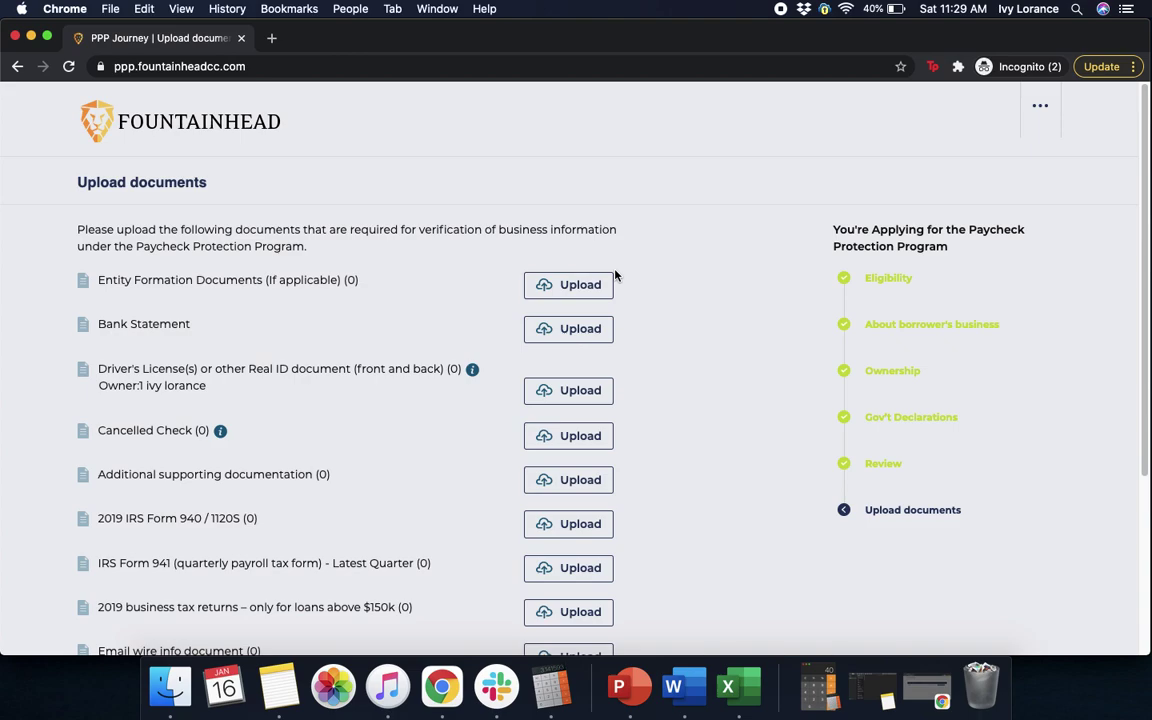
pyautogui.click(562, 330)
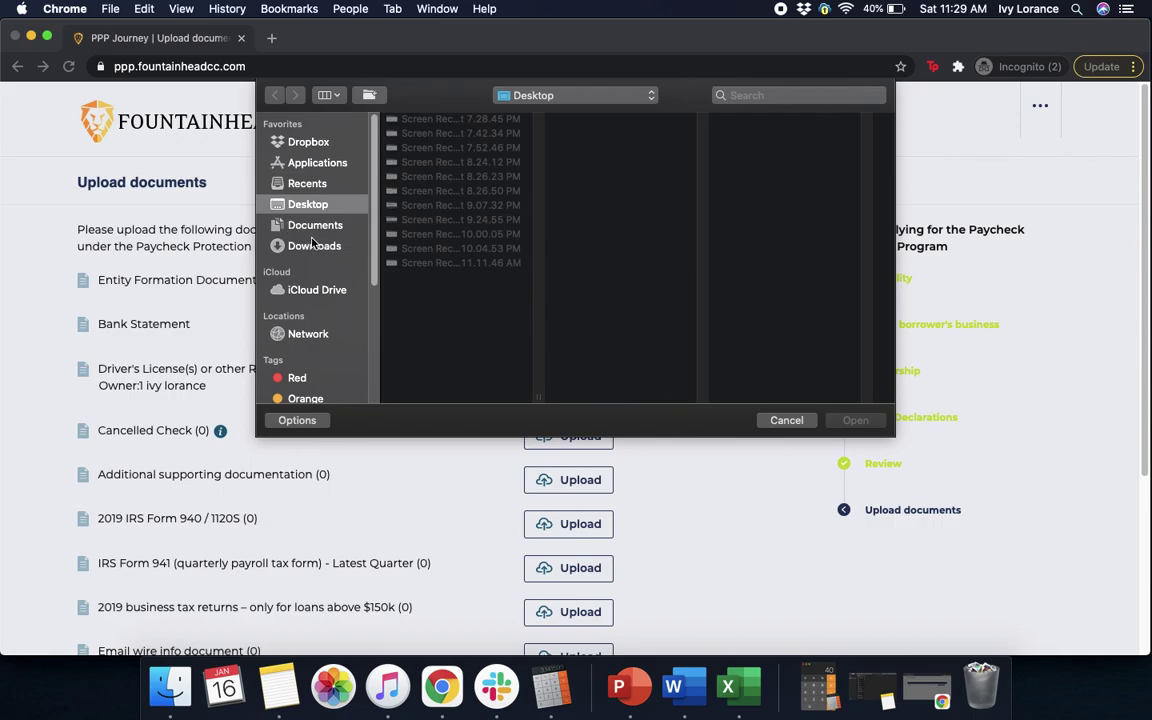
# - Attach Q2-2019 941.pdf to Bank Statement and Q4- 2019 941.pdf to Driver's License
pyautogui.click(313, 226)
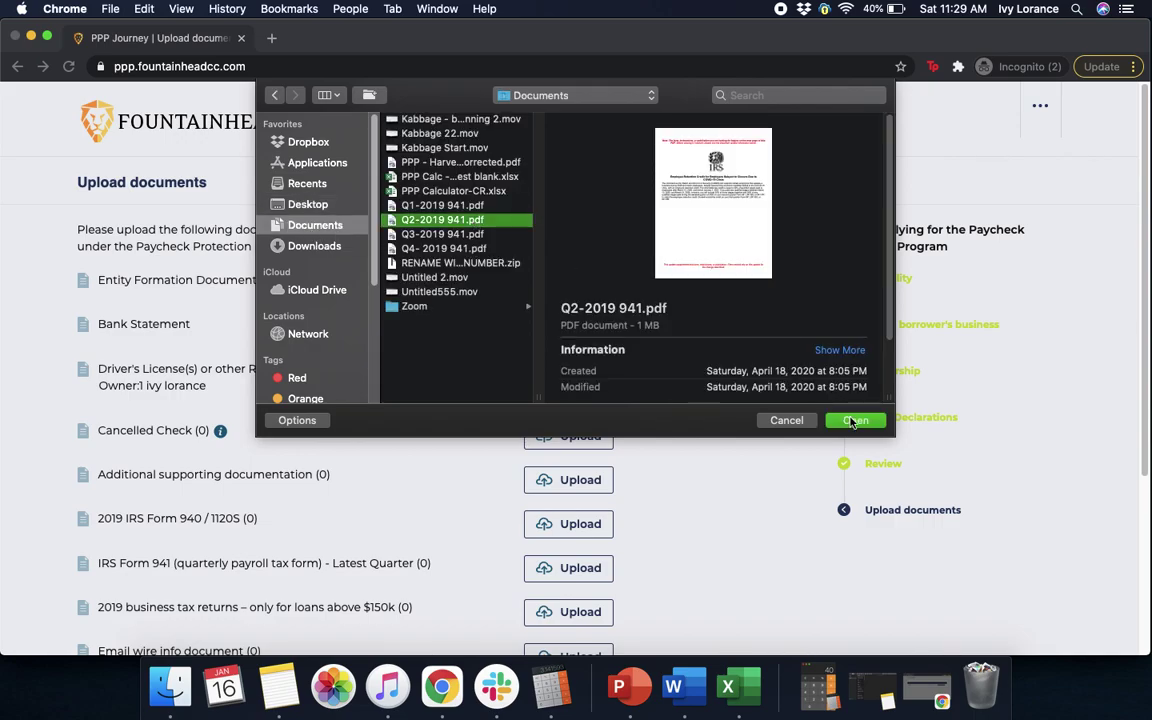
pyautogui.press('Return')
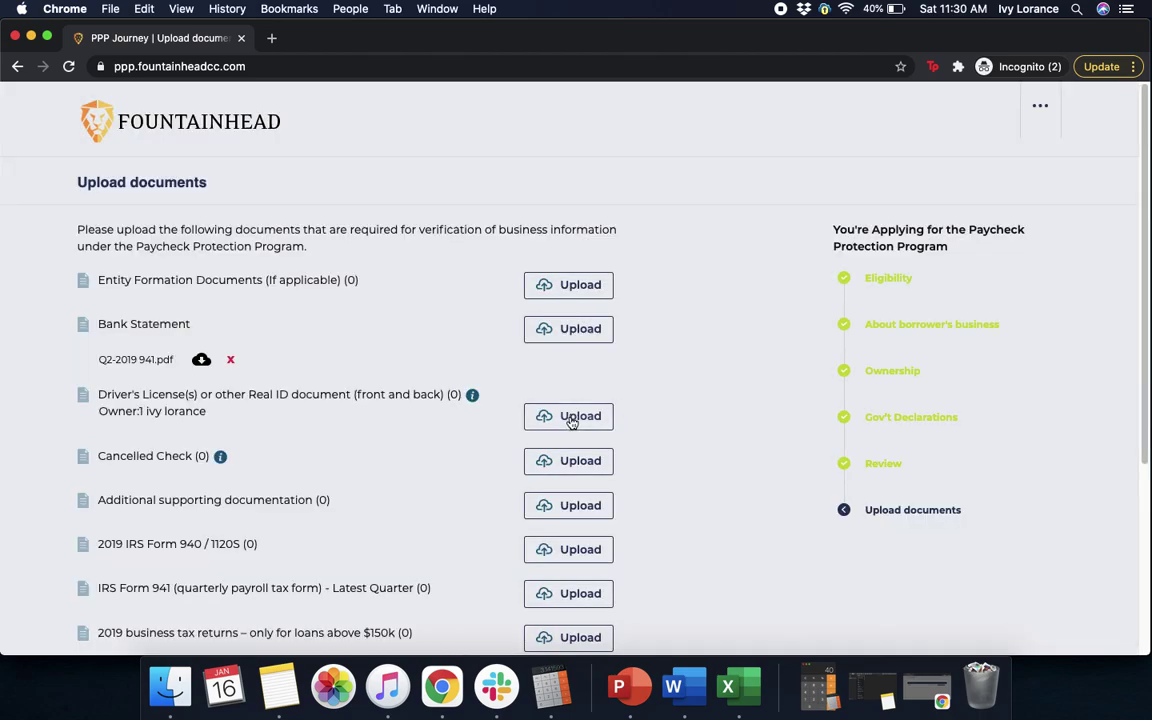
pyautogui.click(572, 422)
pyautogui.click(442, 248)
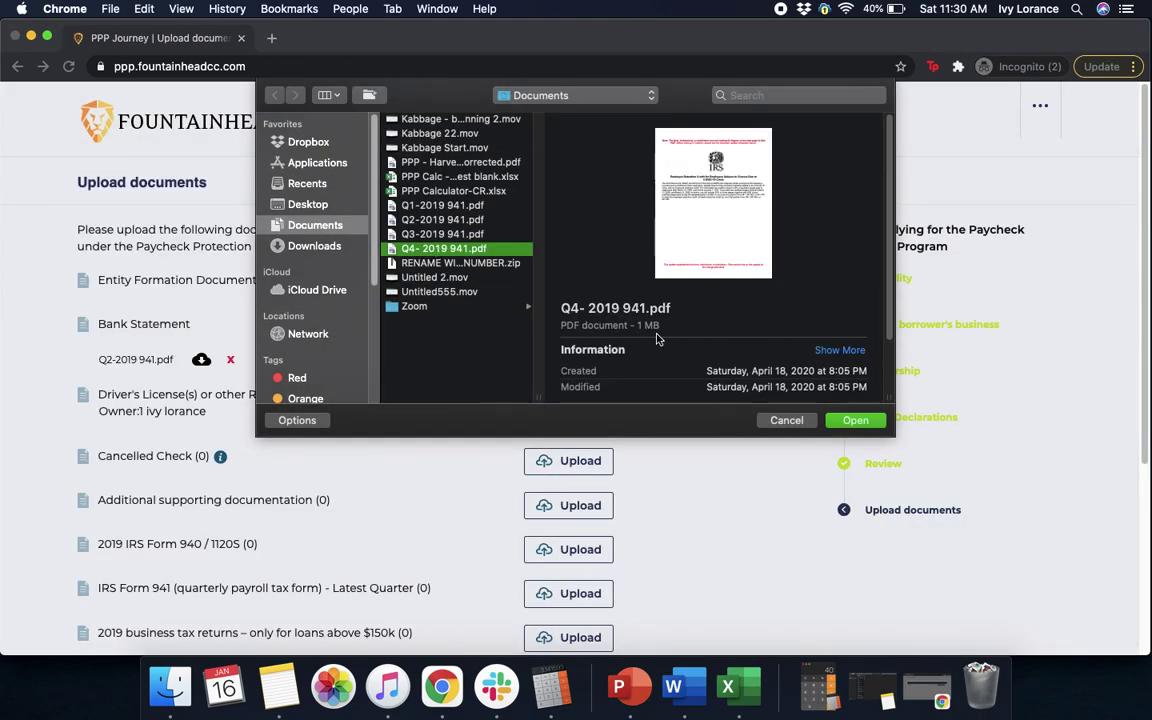
pyautogui.click(862, 424)
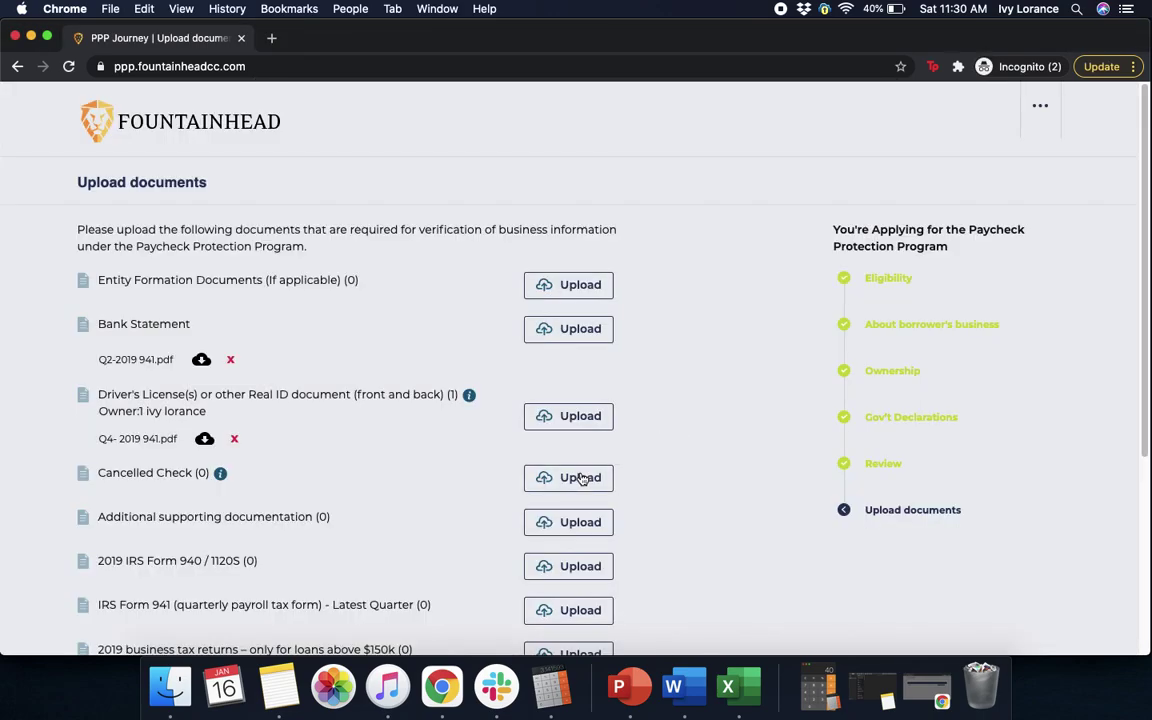
# - Attach Q2-2019 941.pdf to Cancelled Check and begin the Additional supporting documentation upload
pyautogui.click(580, 478)
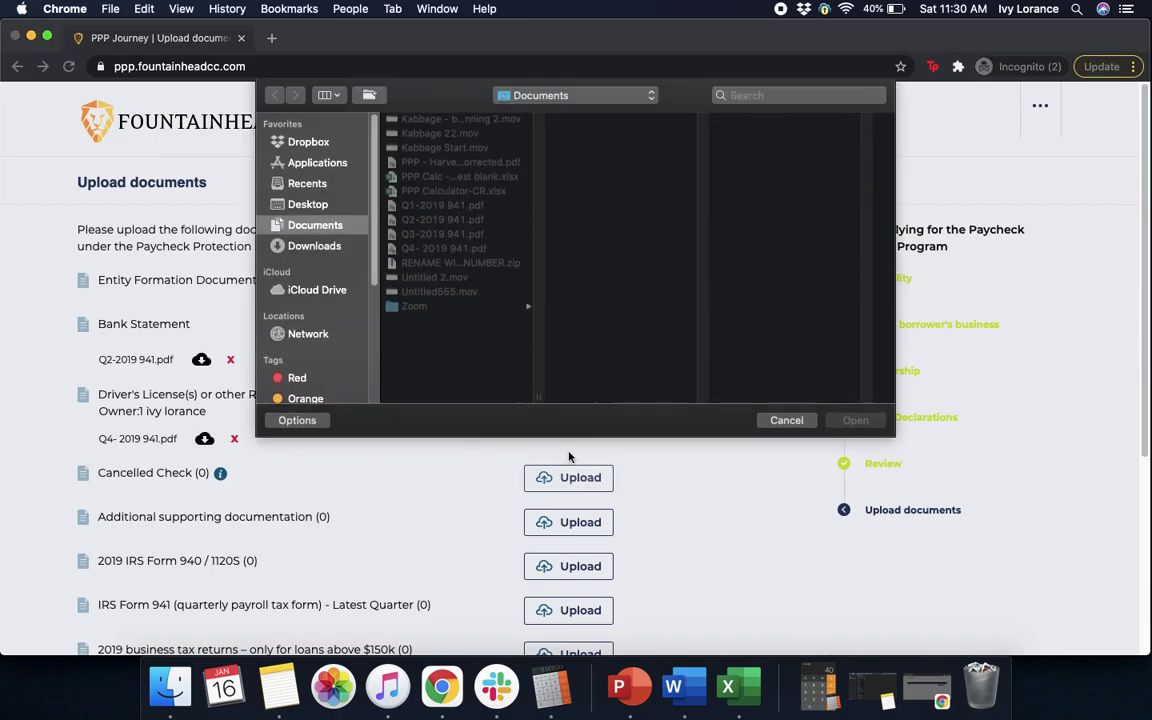
pyautogui.click(442, 219)
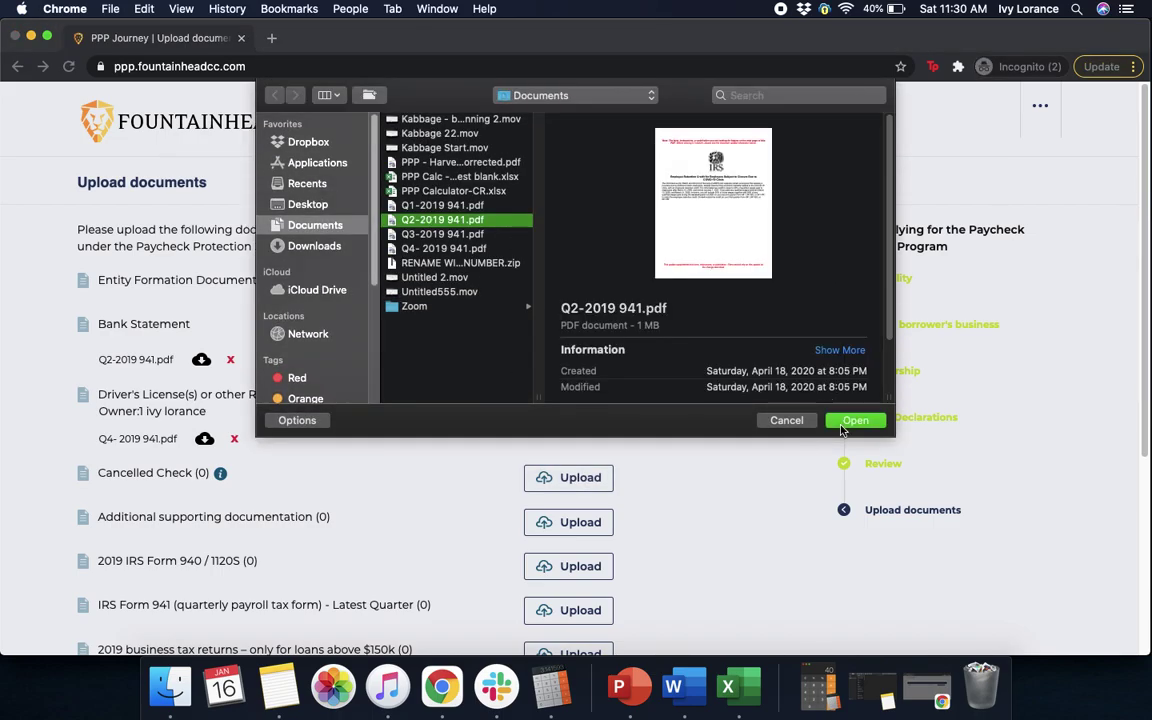
pyautogui.click(853, 420)
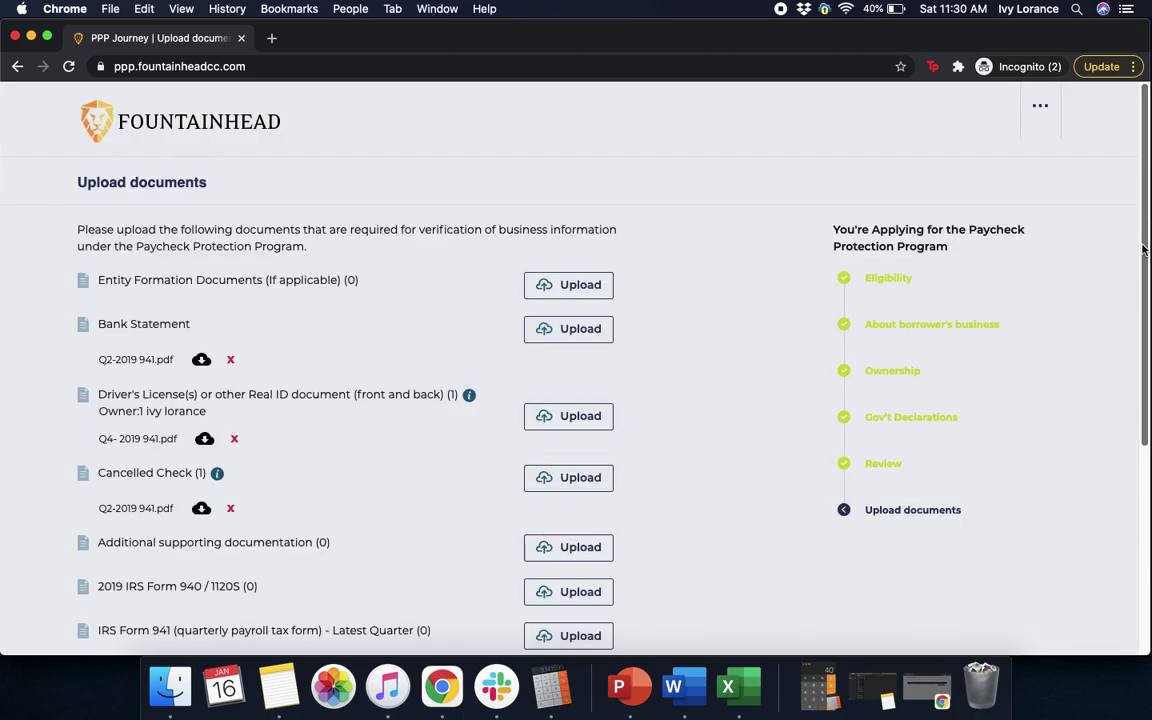
pyautogui.moveTo(1145, 250); pyautogui.dragTo(1147, 455)
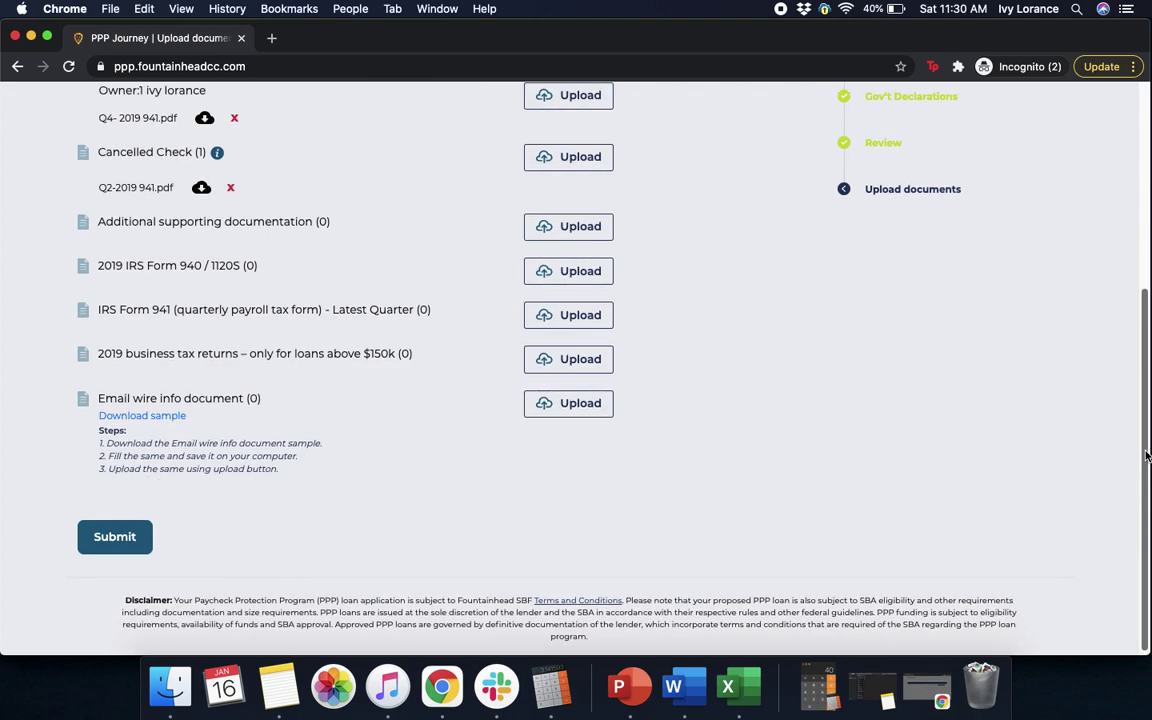
pyautogui.click(547, 228)
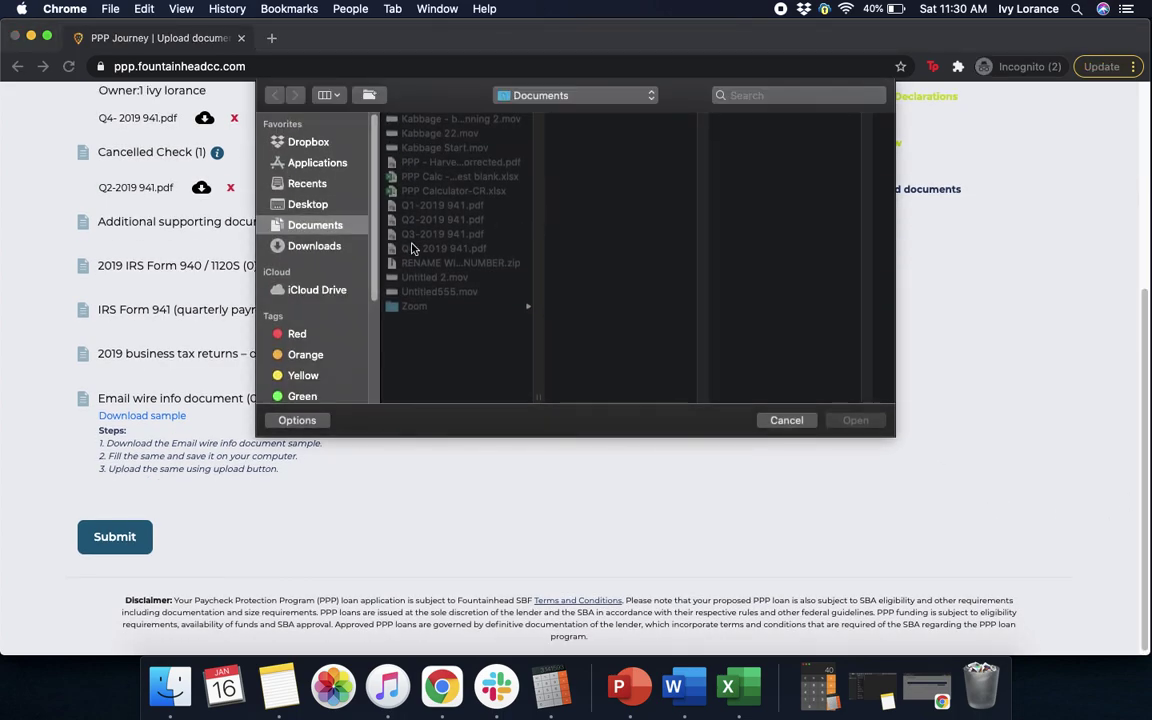
# - Attach Q4- 2019 941.pdf to supporting documentation, Form 940 / 1120S and IRS Form 941
pyautogui.click(430, 248)
pyautogui.click(852, 419)
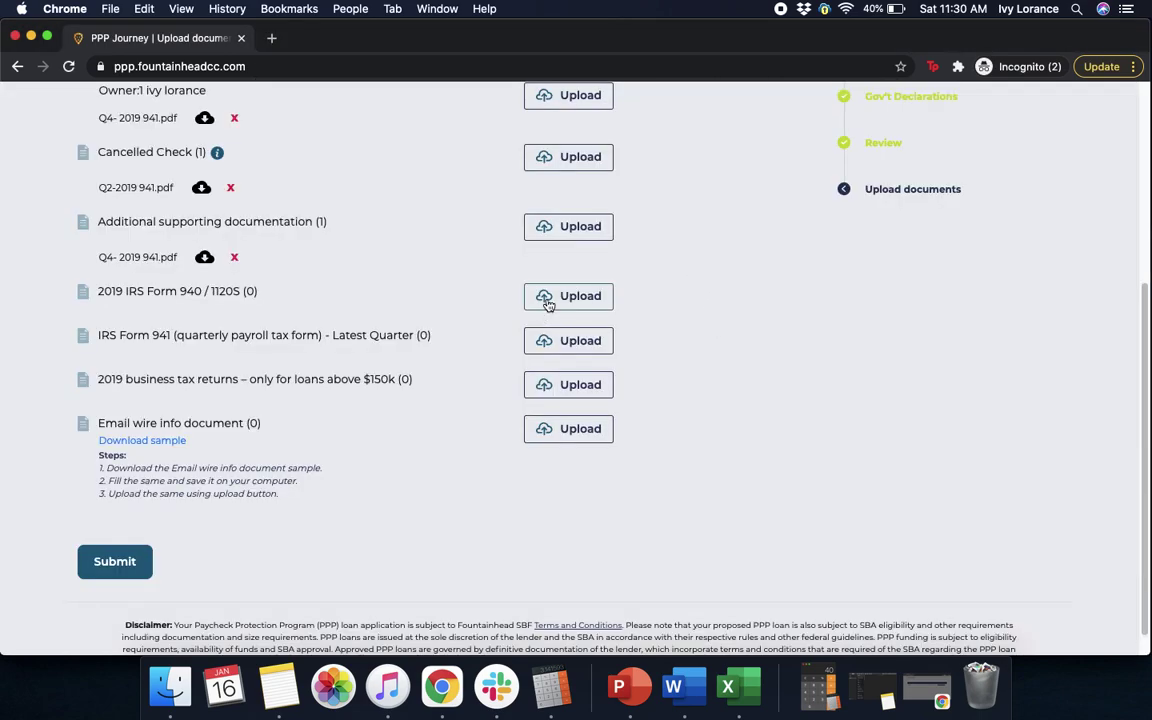
pyautogui.click(547, 298)
pyautogui.click(435, 248)
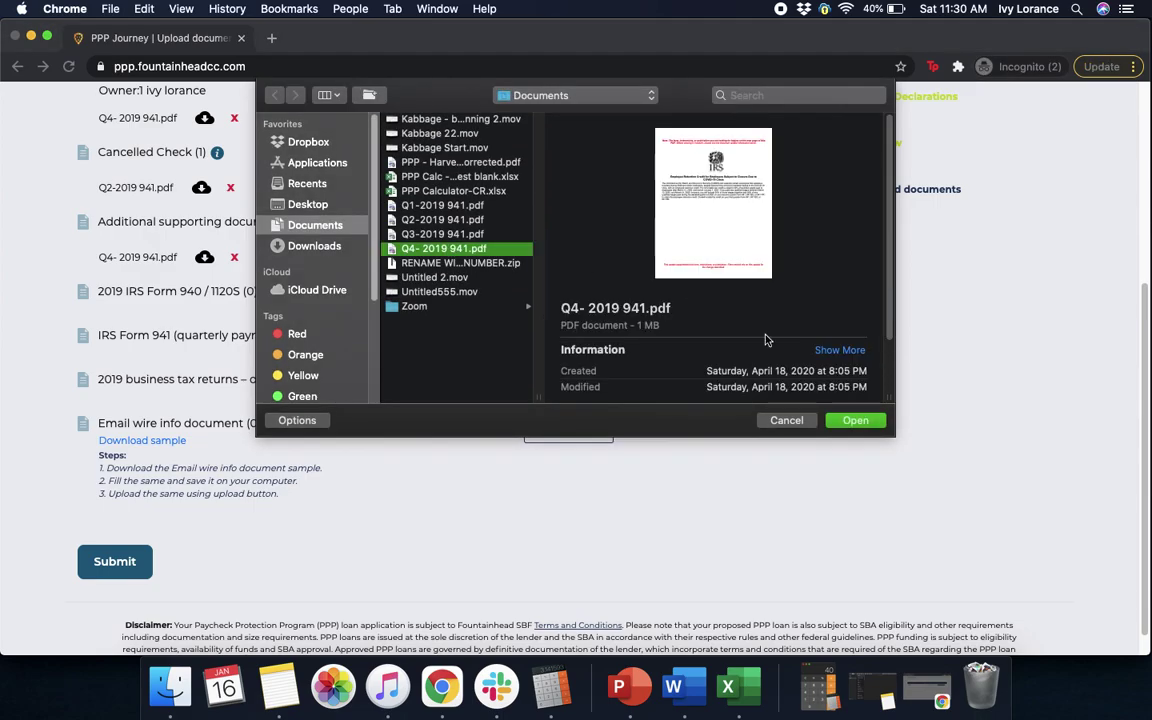
pyautogui.click(865, 421)
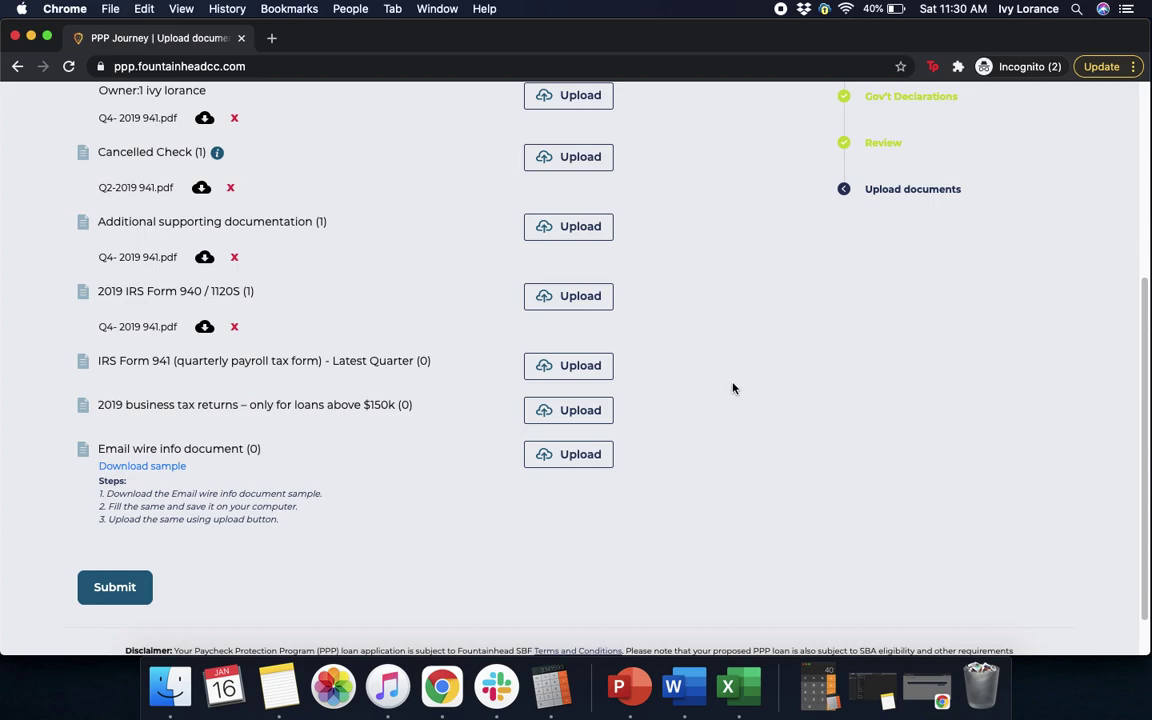
pyautogui.click(587, 370)
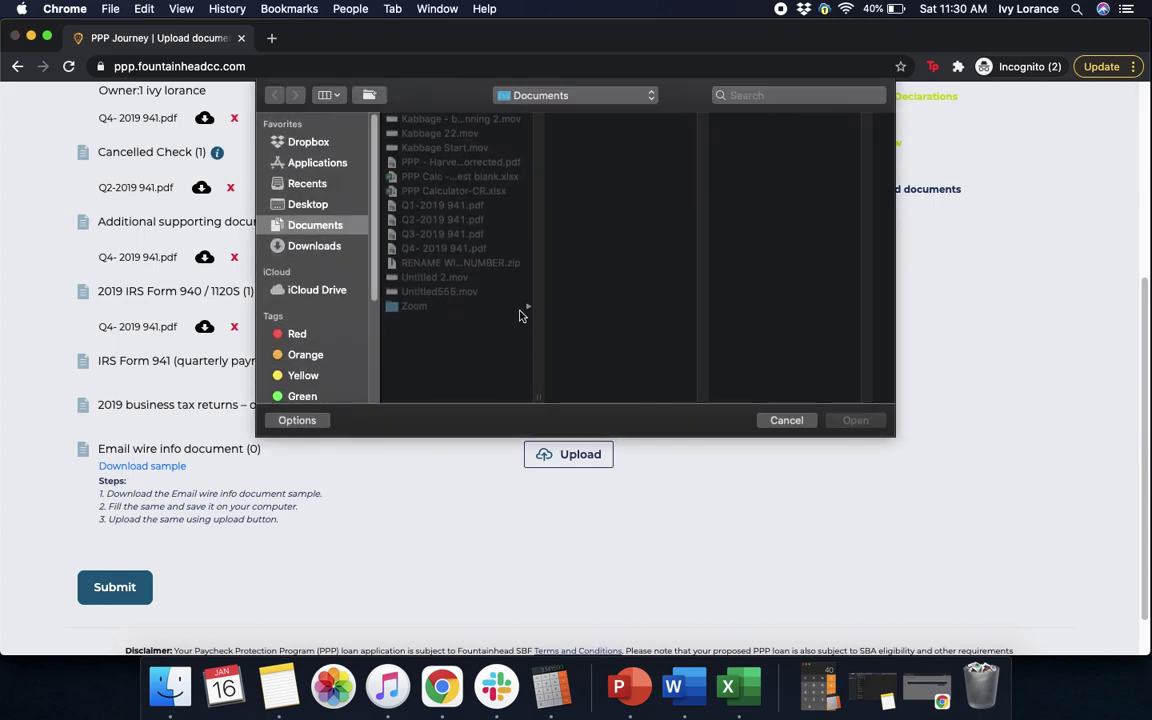
pyautogui.click(470, 249)
pyautogui.click(852, 421)
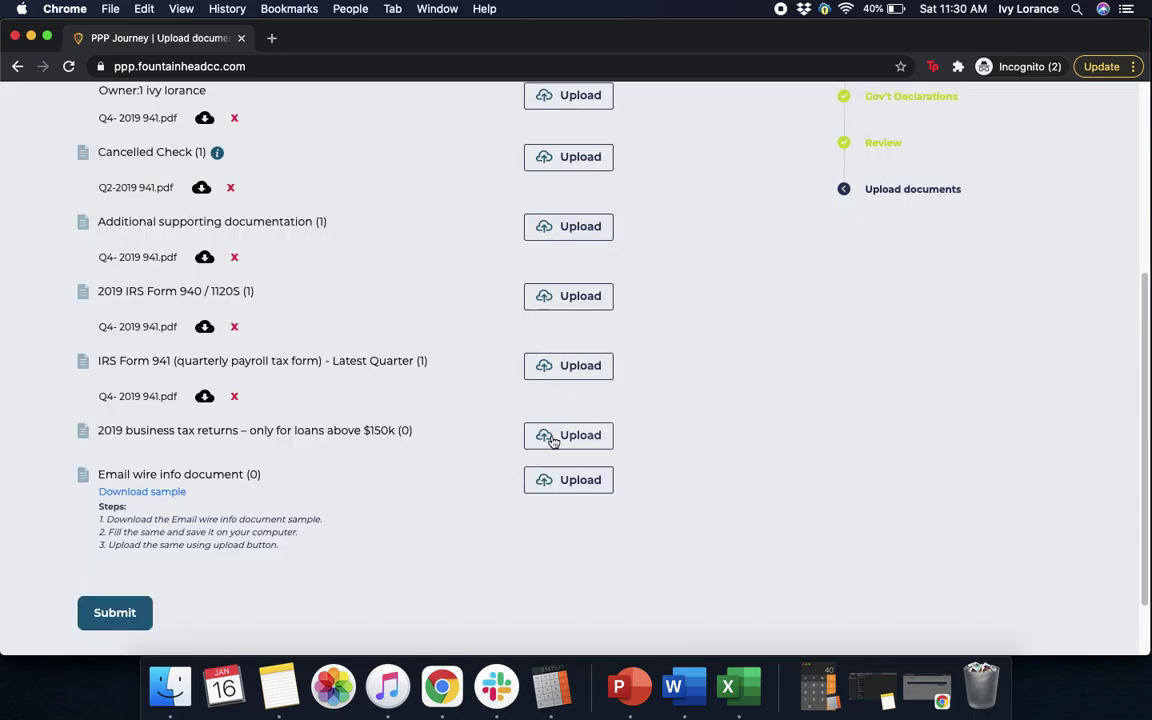
# - Attach Q2-2019 941.pdf to the 2019 business tax returns and Email wire info items
pyautogui.click(553, 441)
pyautogui.click(443, 219)
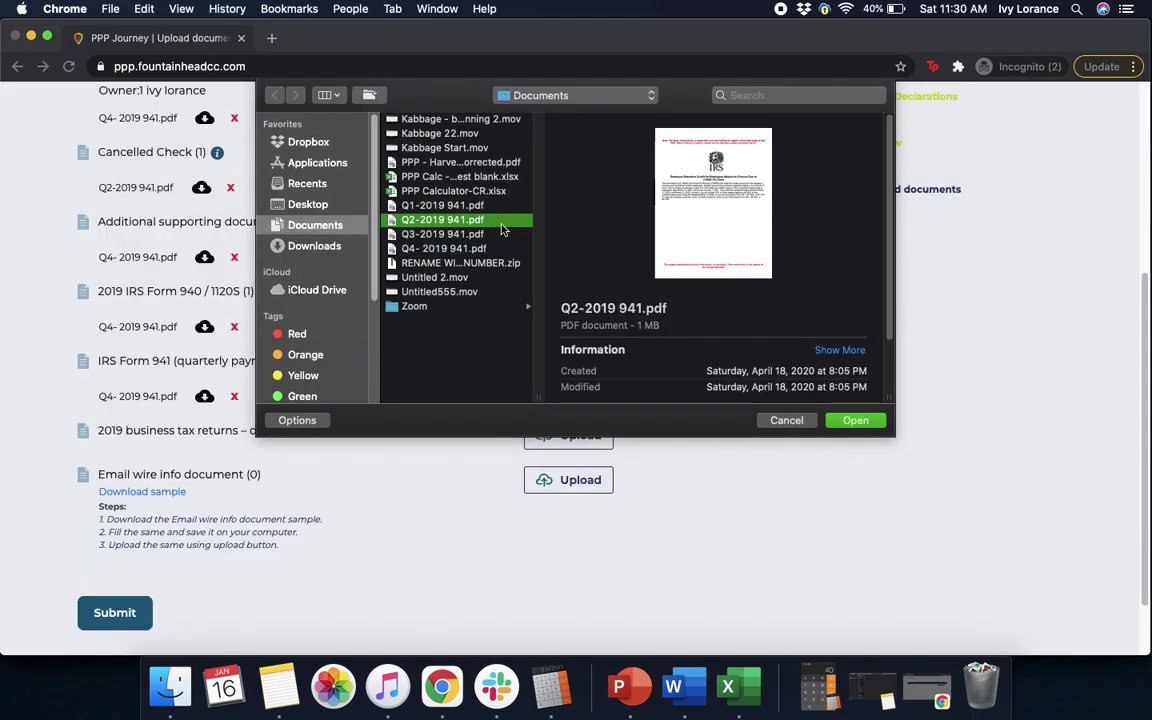
pyautogui.click(843, 418)
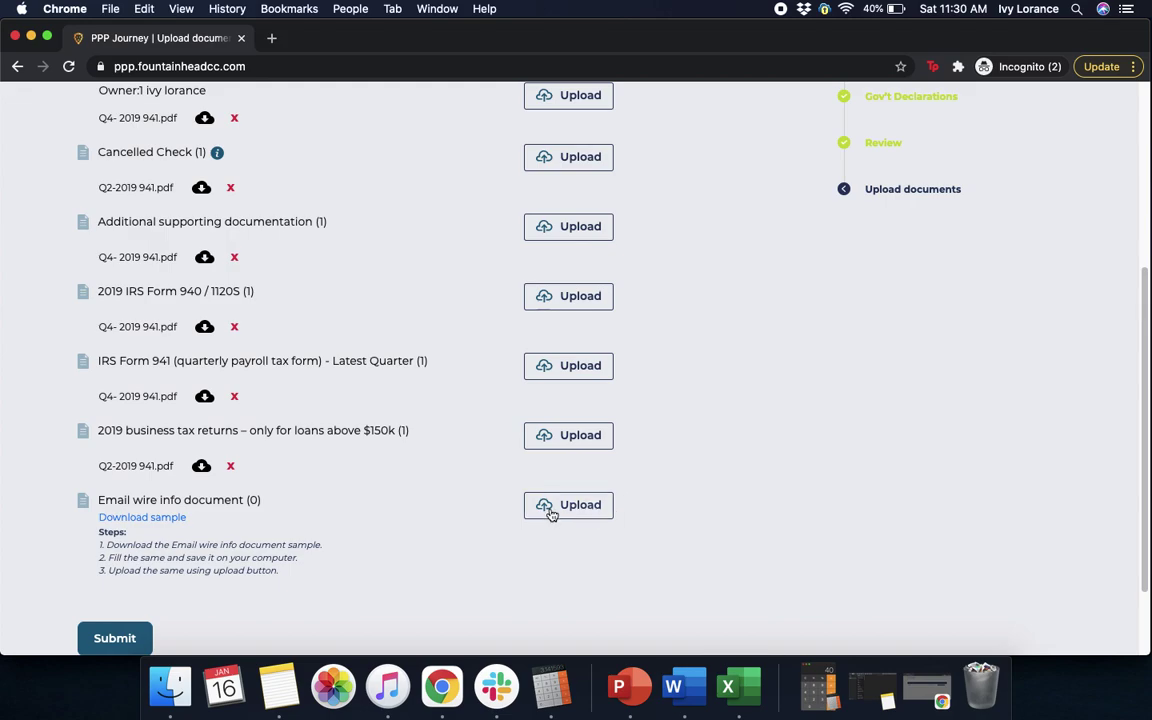
pyautogui.click(549, 505)
pyautogui.click(430, 218)
pyautogui.click(856, 421)
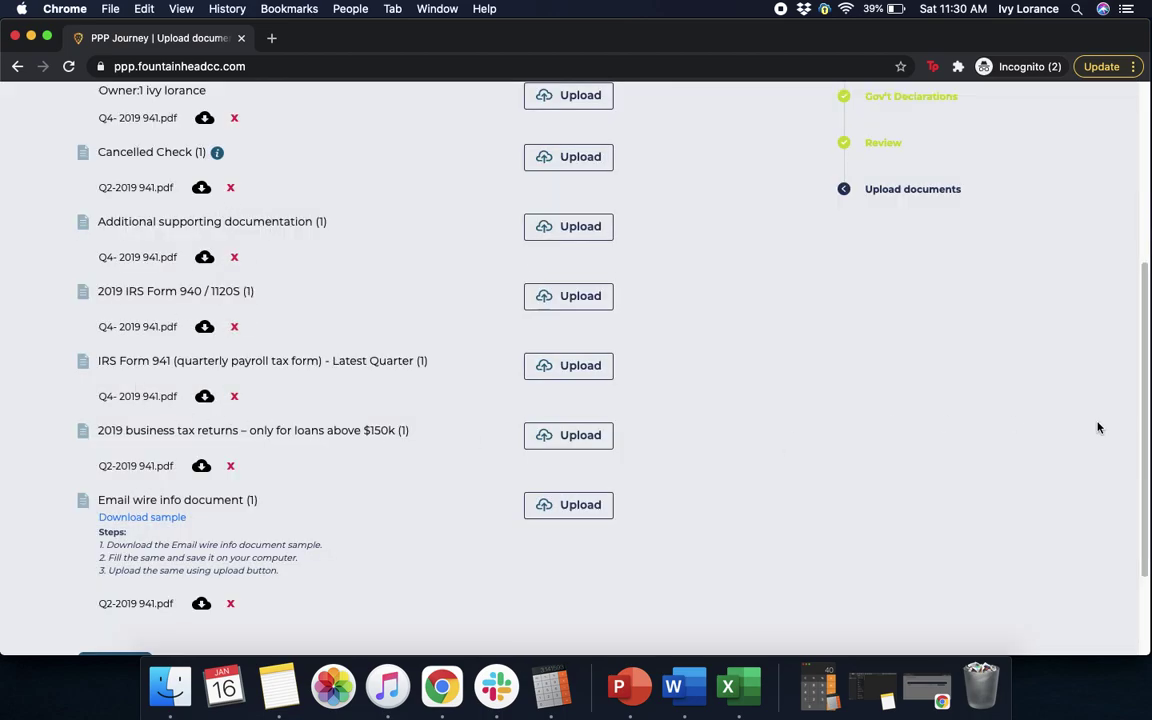
pyautogui.scroll(-3, 1131, 417)
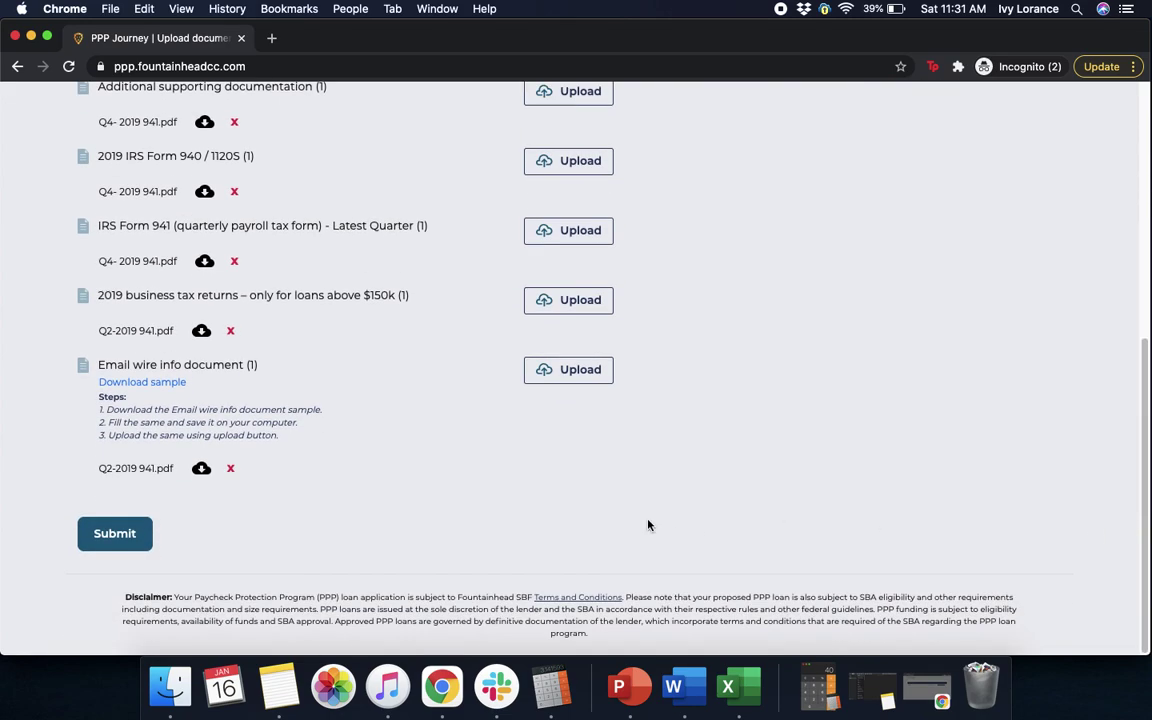
# - Submit the application with all nine uploaded documents to the verifier
pyautogui.click(116, 534)
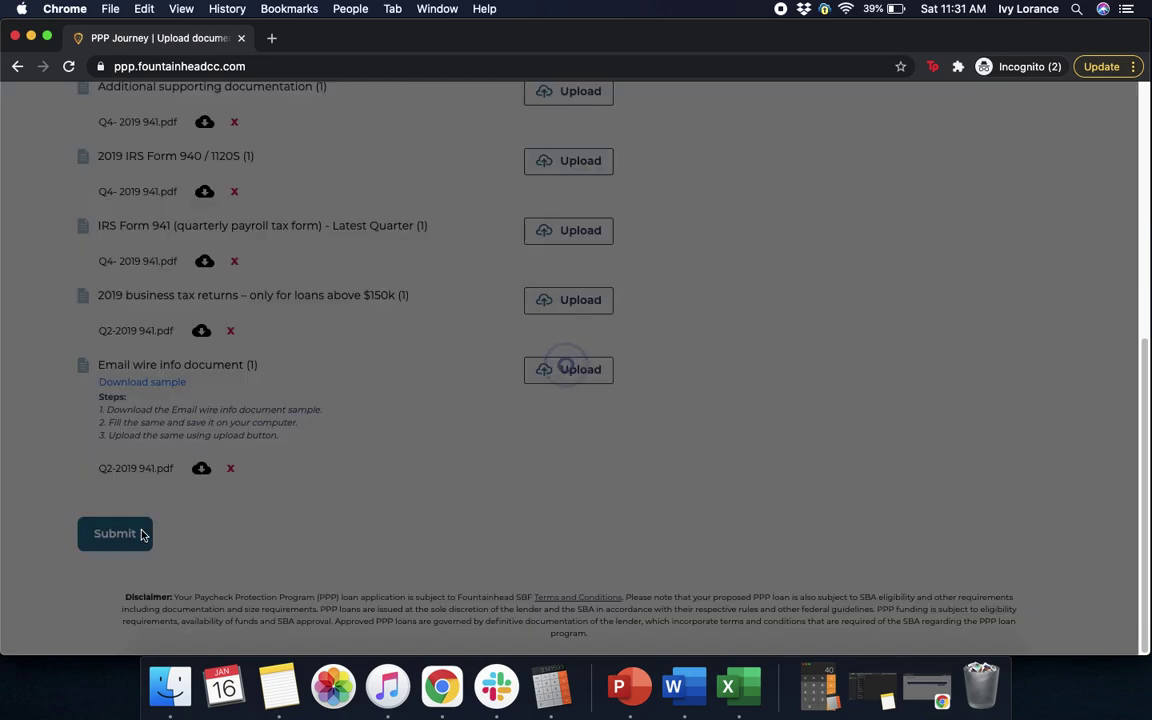